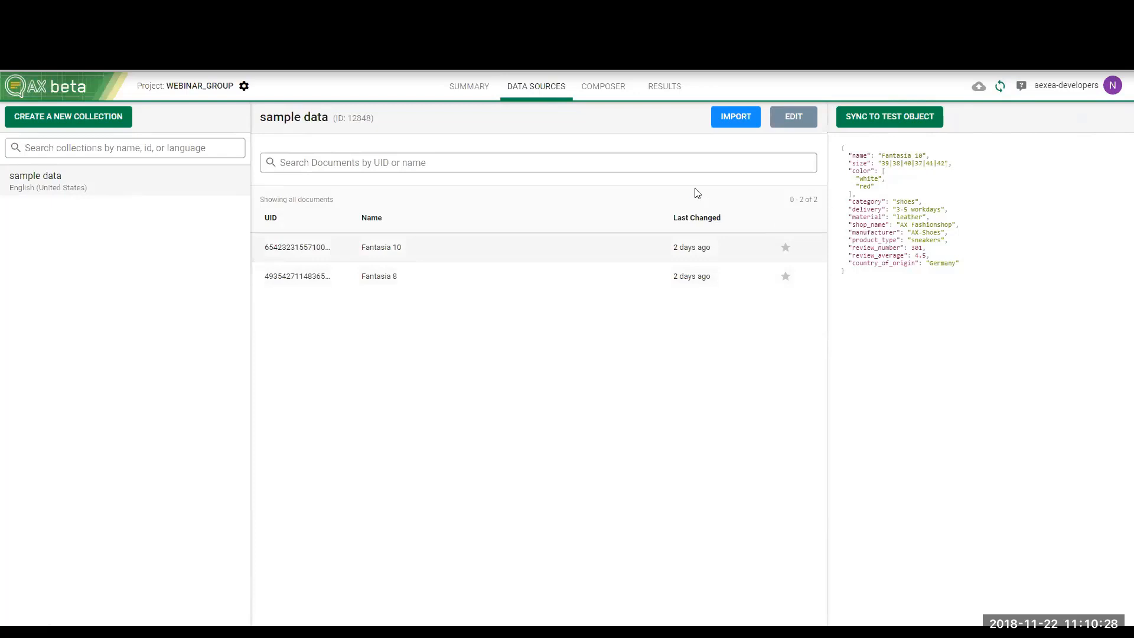
In the composer's analysis of the sample data, create a split list variable named size from the size field with the | delimiter
{"action": "left_click", "coordinate": [600, 99]}
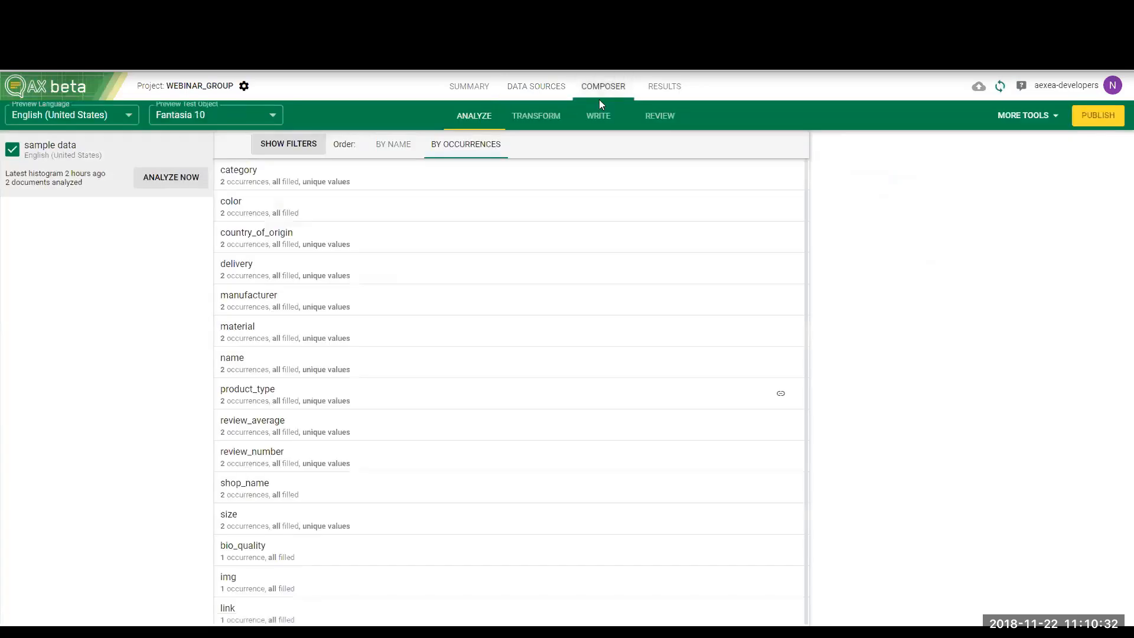
{"action": "left_click", "coordinate": [599, 118]}
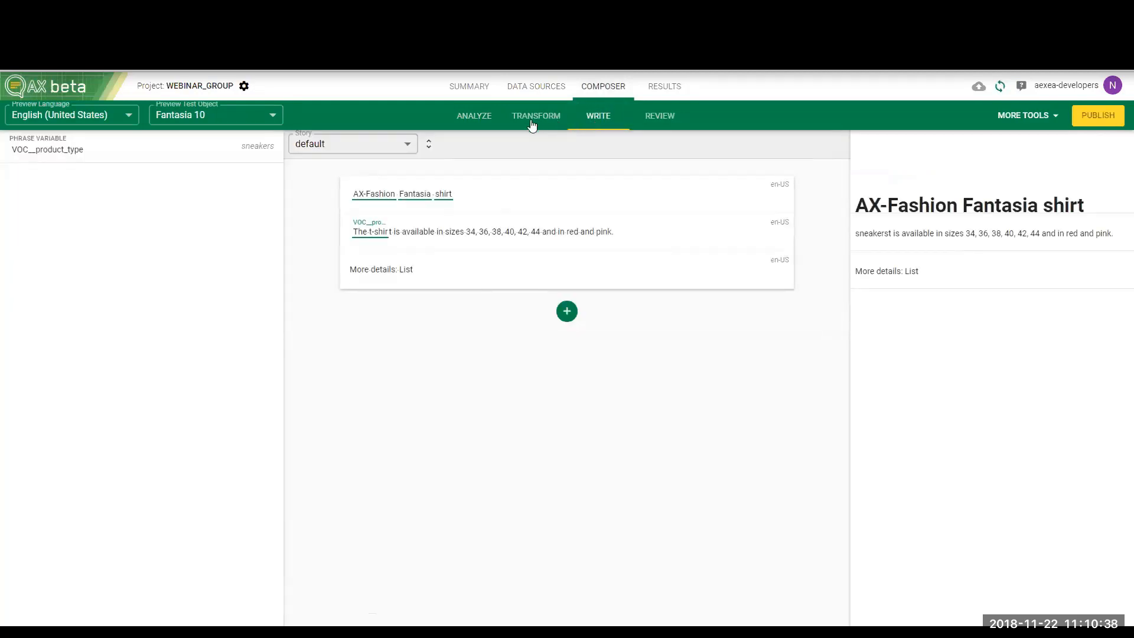
{"action": "mouse_move", "coordinate": [534, 233]}
{"action": "left_click", "coordinate": [478, 111]}
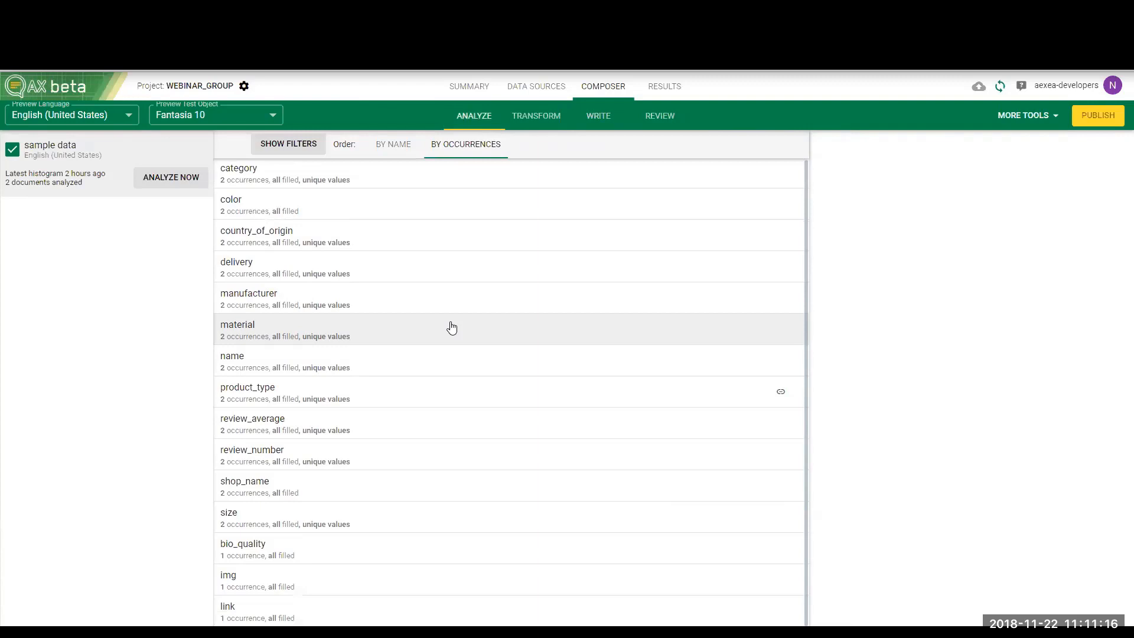
{"action": "left_click", "coordinate": [435, 517]}
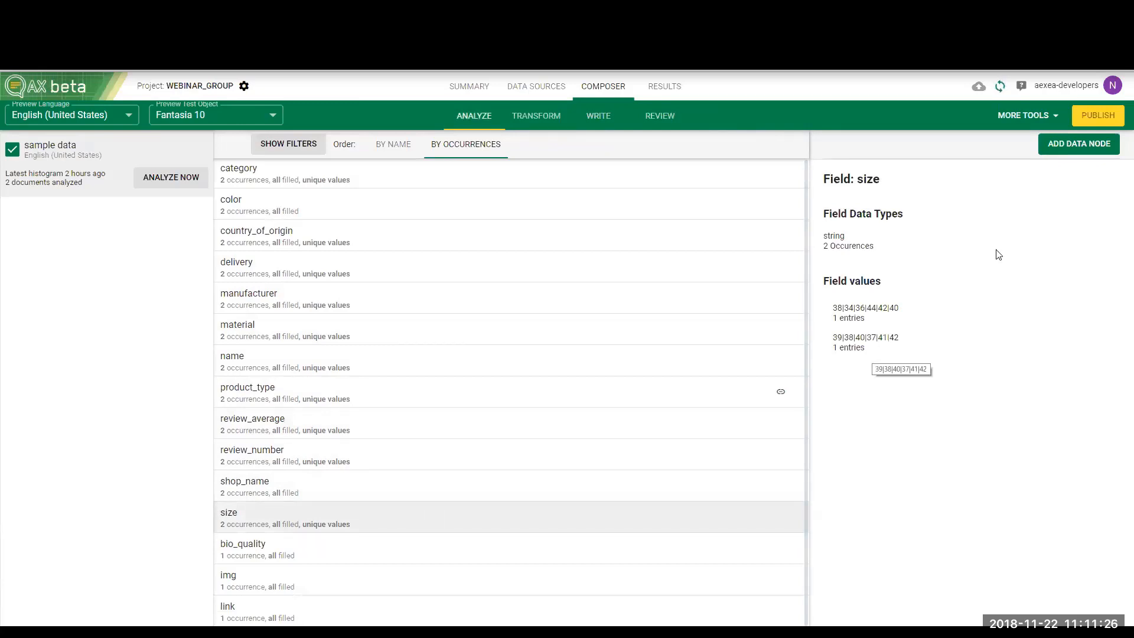
{"action": "left_click", "coordinate": [1082, 157]}
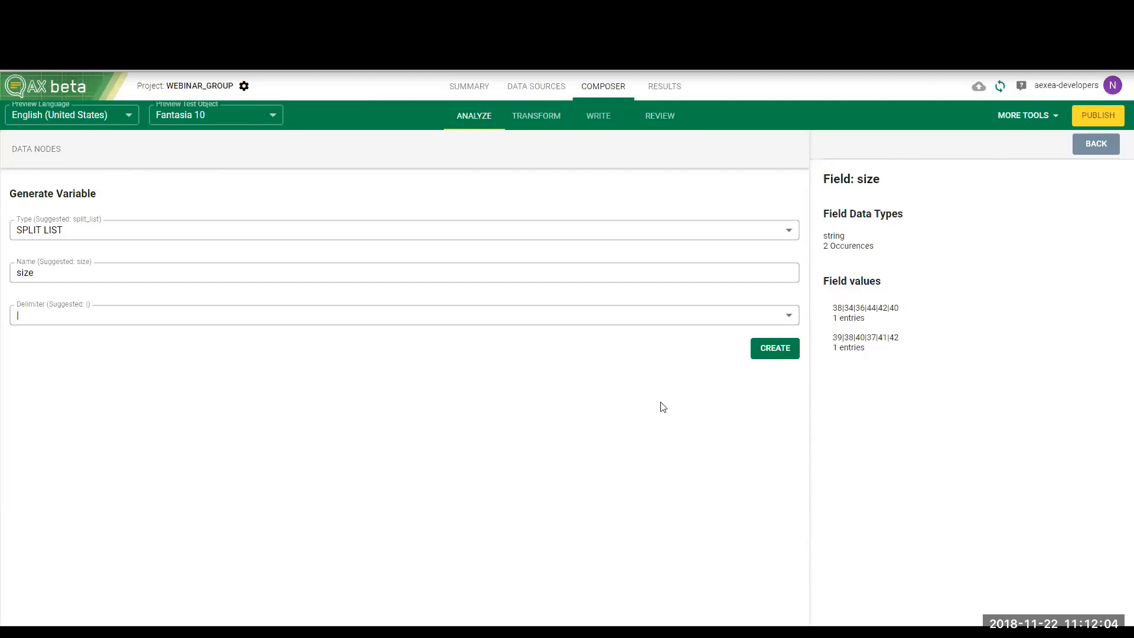
{"action": "left_click", "coordinate": [785, 353]}
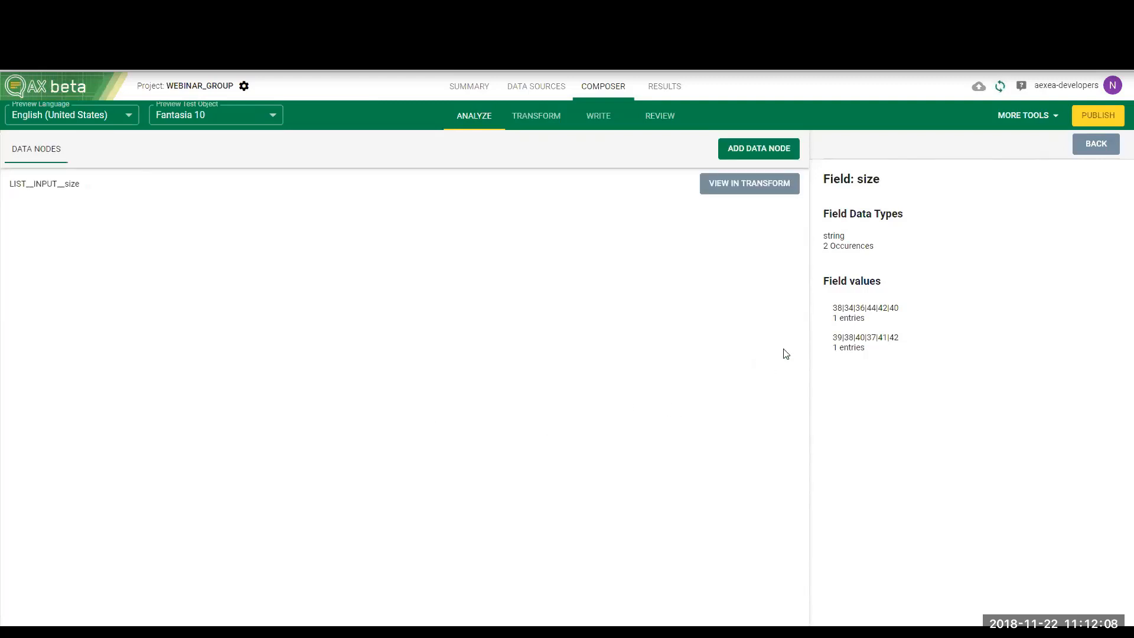
Check the size nodes in the transform graph and make the story's sizes "34, 36, 38, 40, 42, 44" a container outputting GROUP__size
{"action": "left_click", "coordinate": [549, 121]}
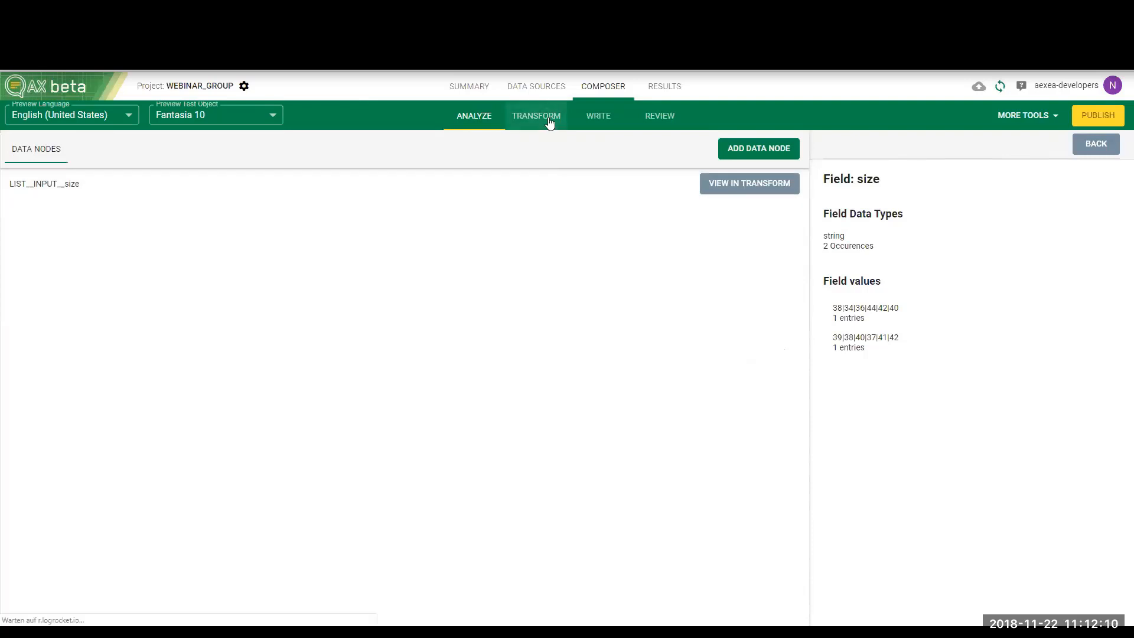
{"action": "scroll", "coordinate": [480, 425], "scroll_direction": "down", "scroll_amount": 3}
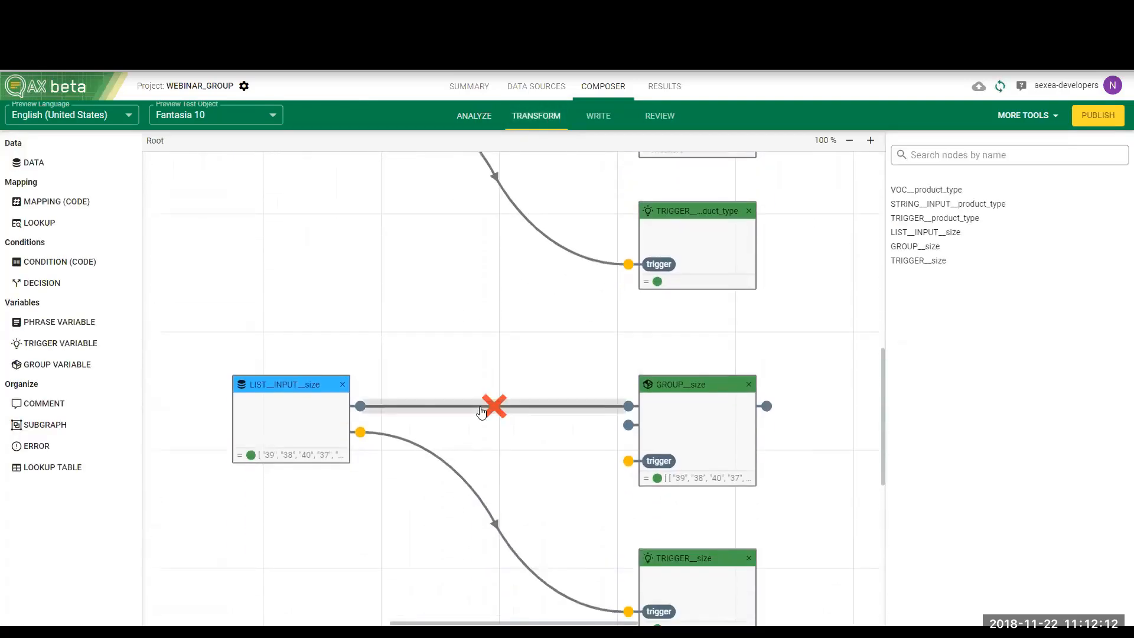
{"action": "scroll", "coordinate": [481, 412], "scroll_direction": "down", "scroll_amount": 1}
{"action": "scroll", "coordinate": [542, 444], "scroll_direction": "down", "scroll_amount": 1}
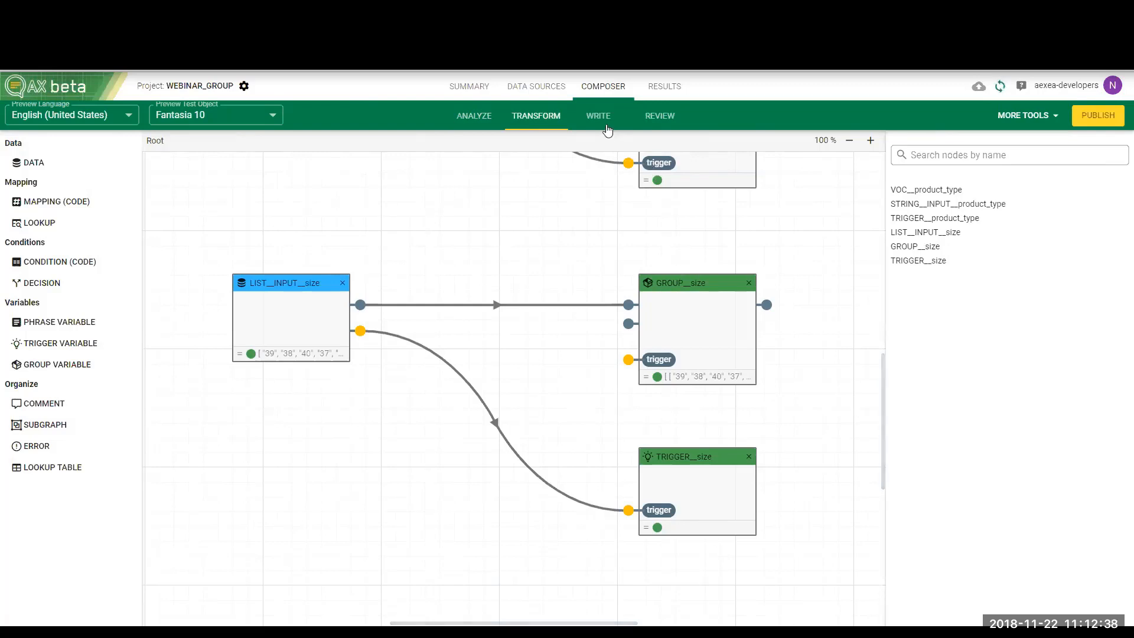
{"action": "left_click", "coordinate": [606, 126]}
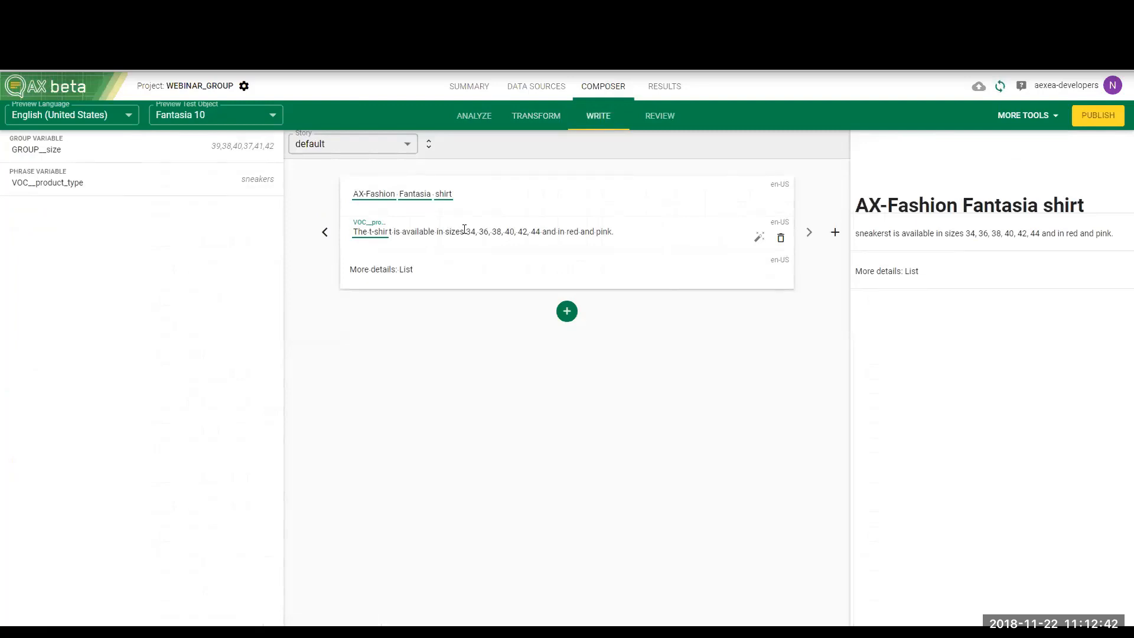
{"action": "left_click_drag", "start_coordinate": [466, 233], "coordinate": [540, 234]}
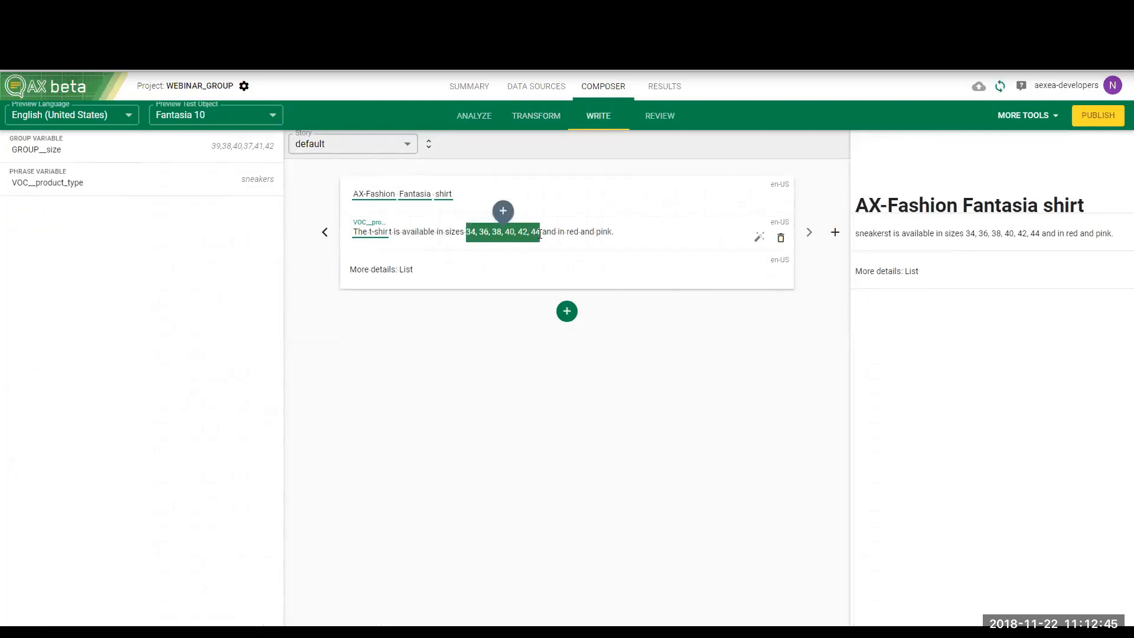
{"action": "left_click", "coordinate": [503, 211]}
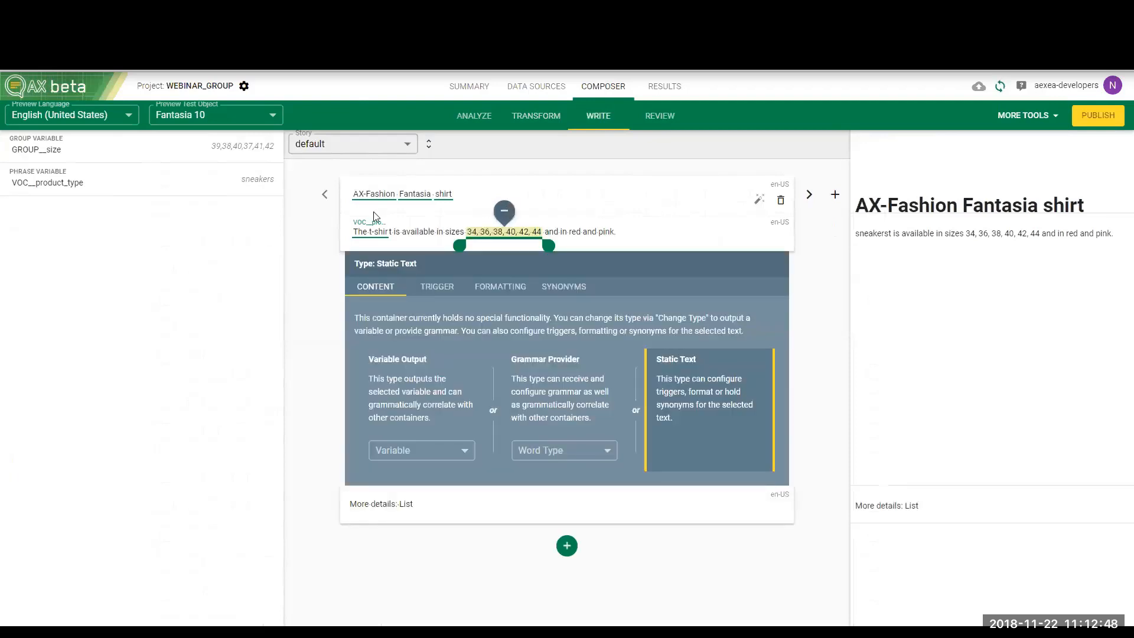
{"action": "left_click_drag", "start_coordinate": [284, 154], "coordinate": [507, 231]}
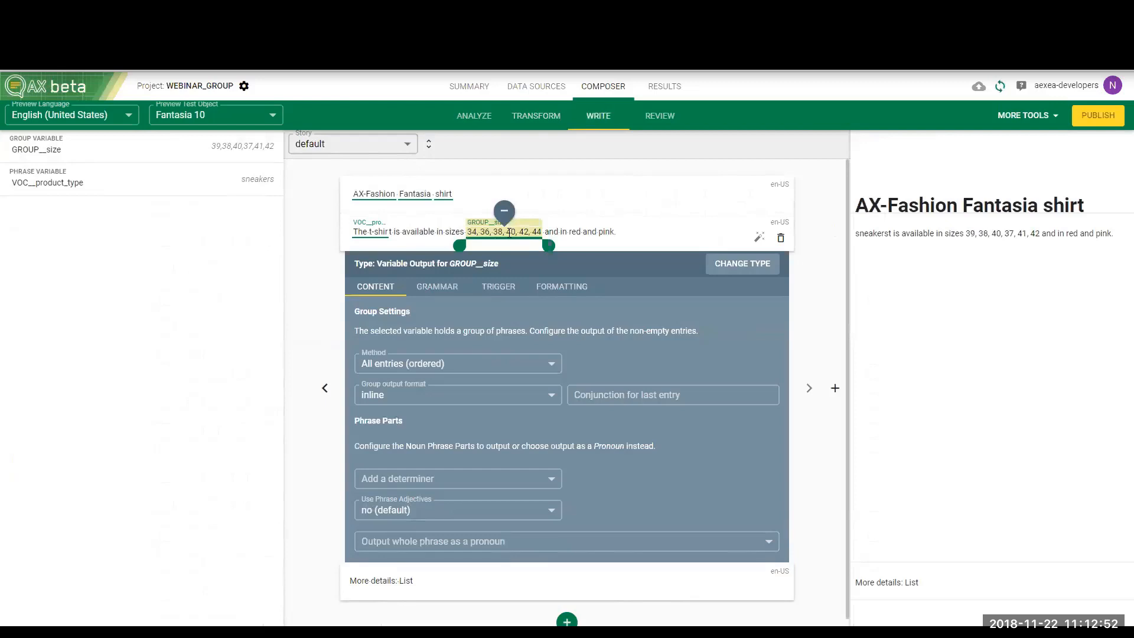
{"action": "left_click", "coordinate": [637, 231]}
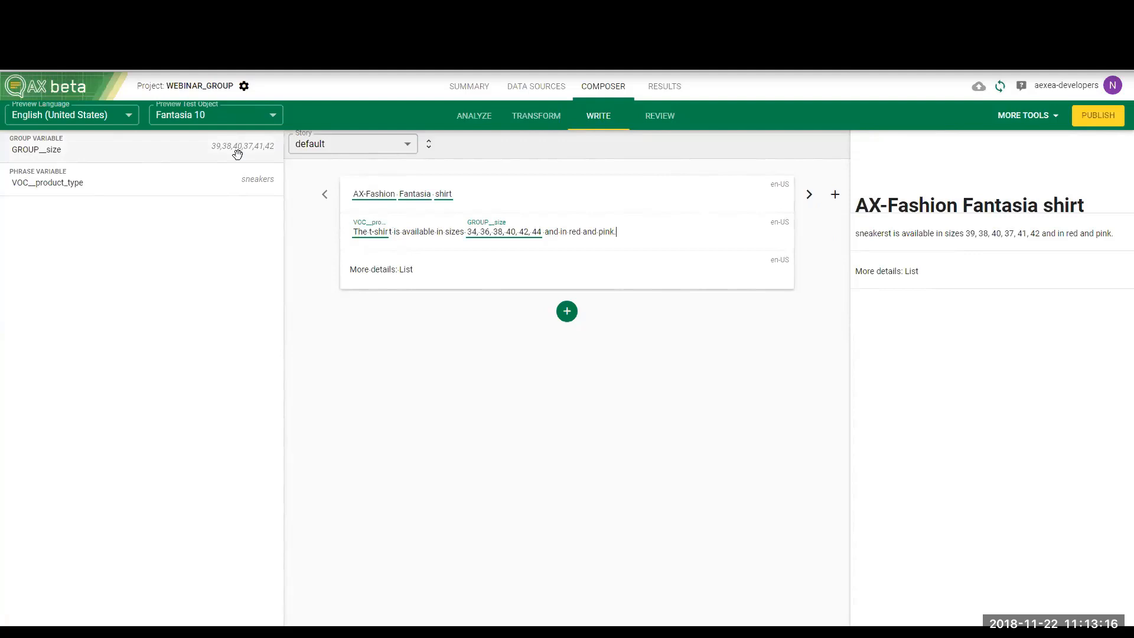
Review the size field's values, and add a code mapping node with one input parameter fed by LIST__INPUT__size
{"action": "left_click", "coordinate": [479, 114]}
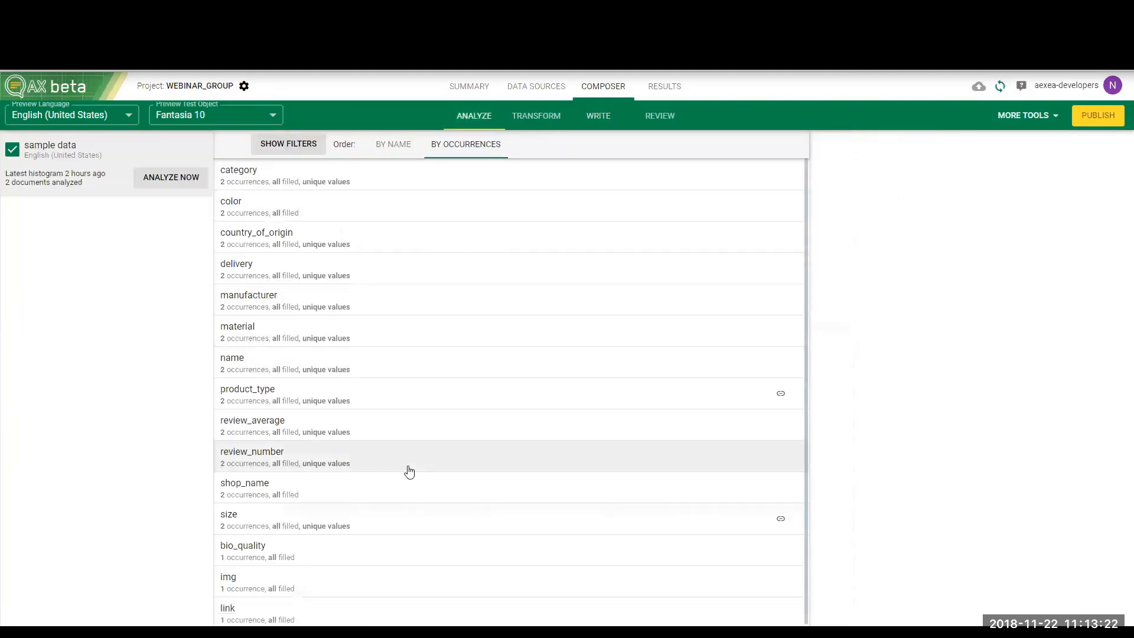
{"action": "left_click", "coordinate": [402, 523]}
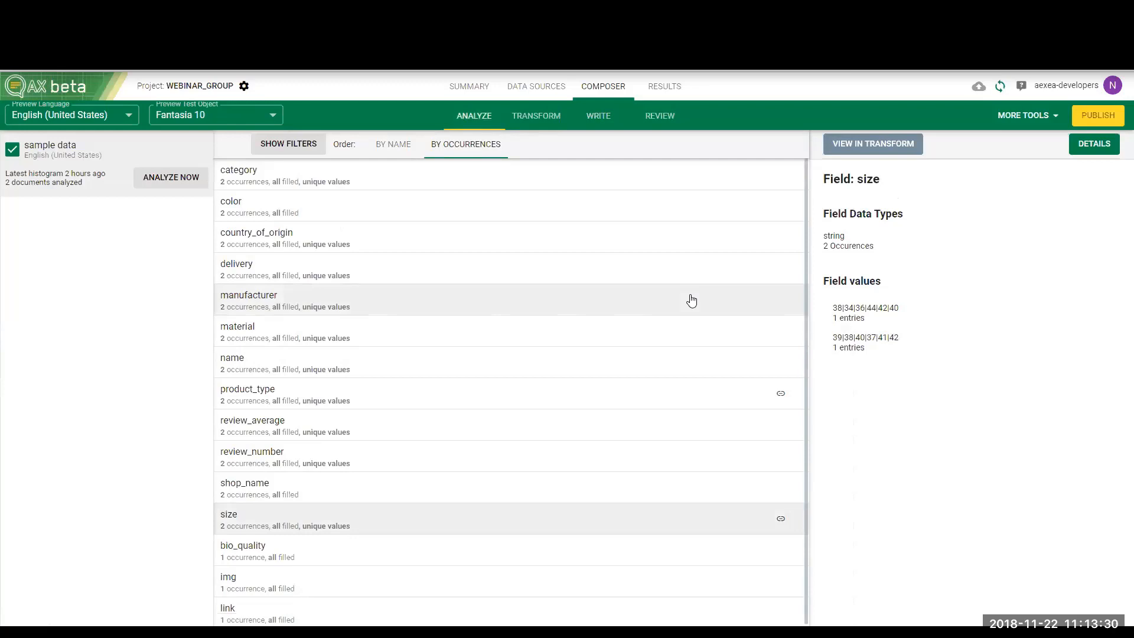
{"action": "left_click", "coordinate": [611, 120]}
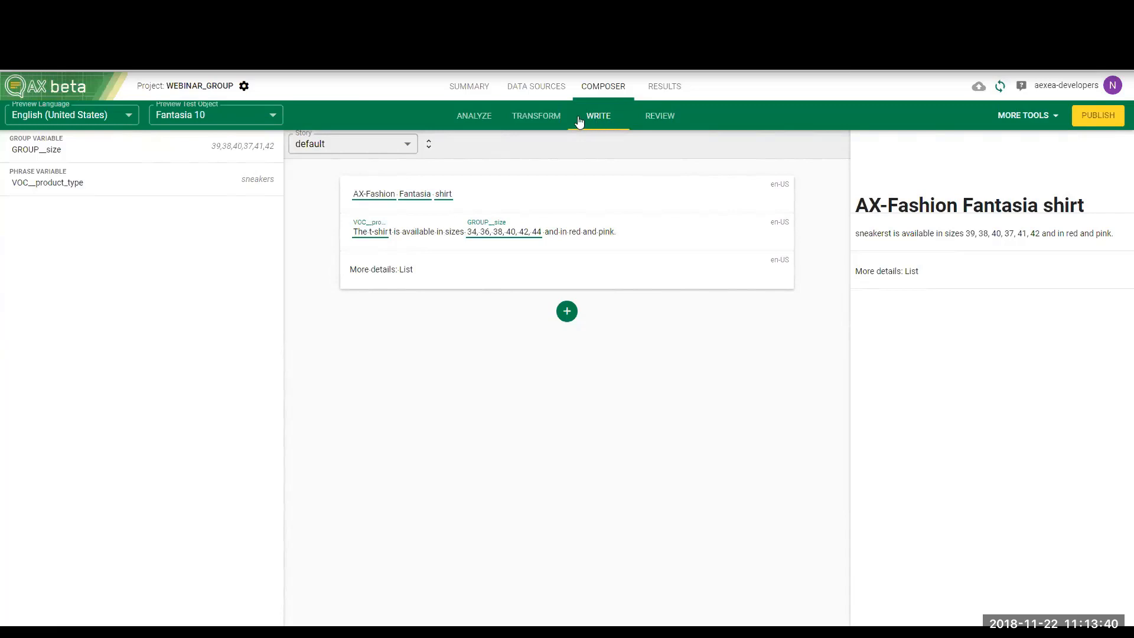
{"action": "left_click", "coordinate": [553, 116]}
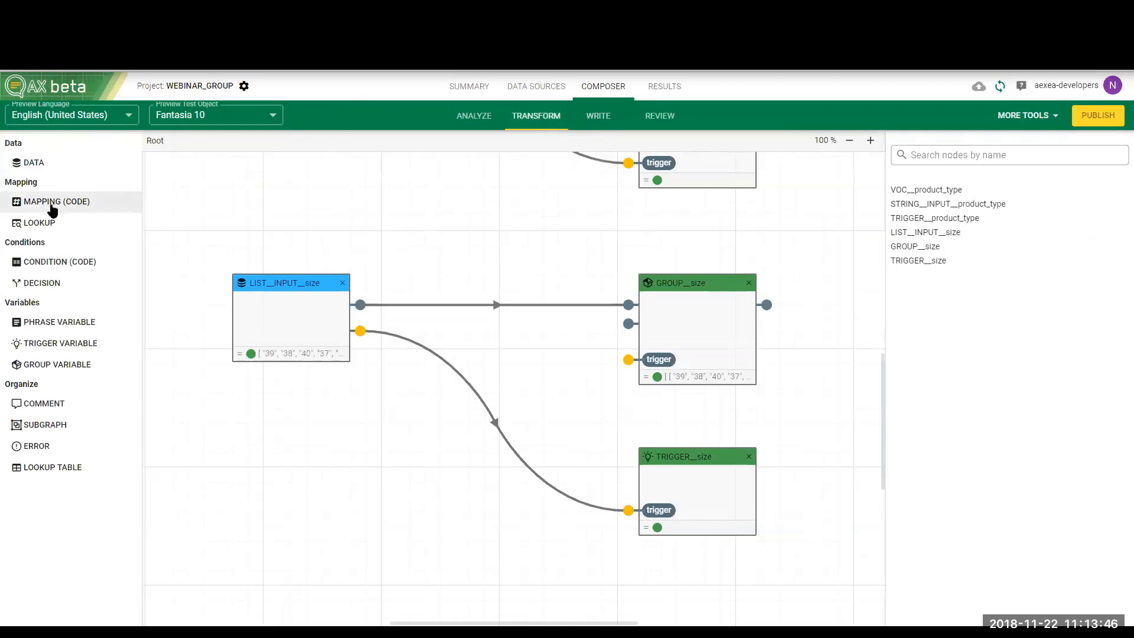
{"action": "left_click_drag", "start_coordinate": [59, 206], "coordinate": [313, 233]}
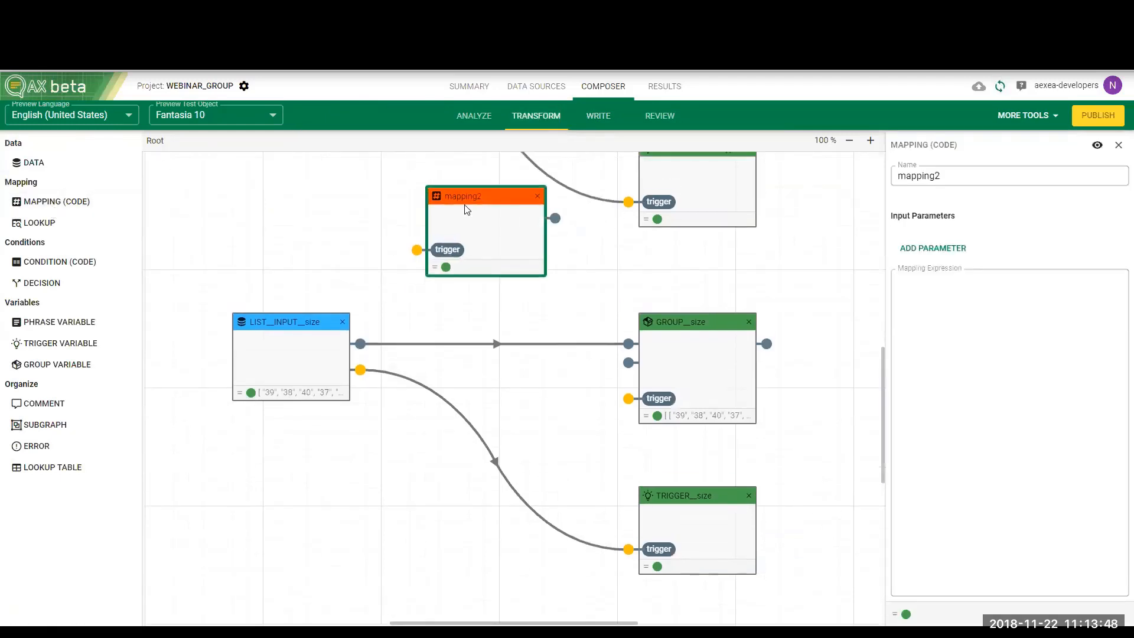
{"action": "left_click", "coordinate": [908, 248]}
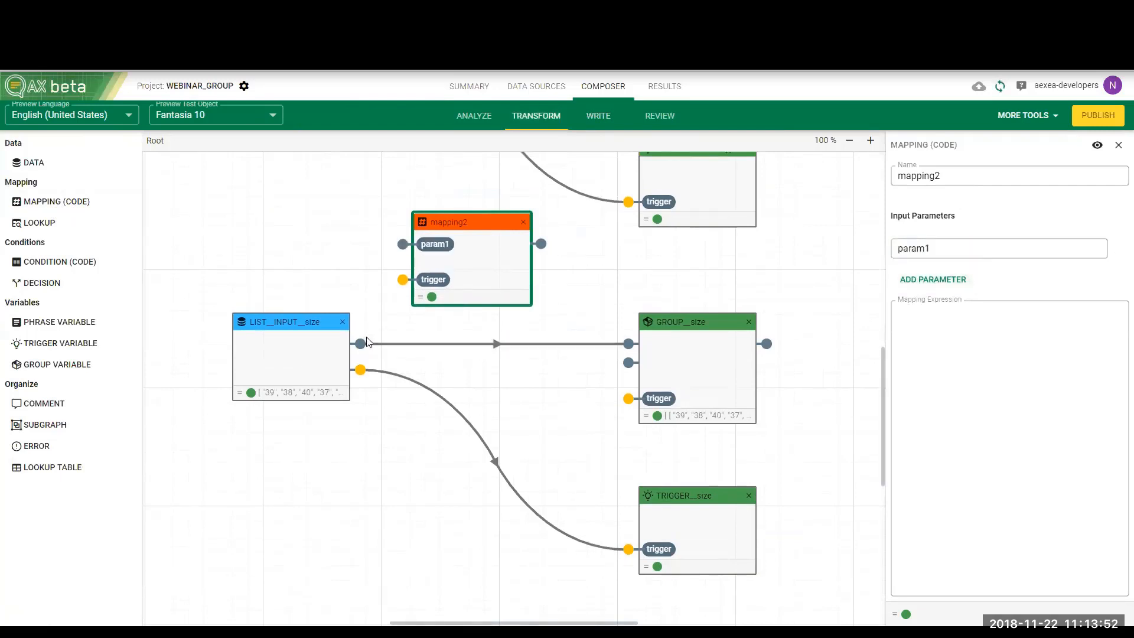
{"action": "left_click_drag", "start_coordinate": [360, 343], "coordinate": [402, 243]}
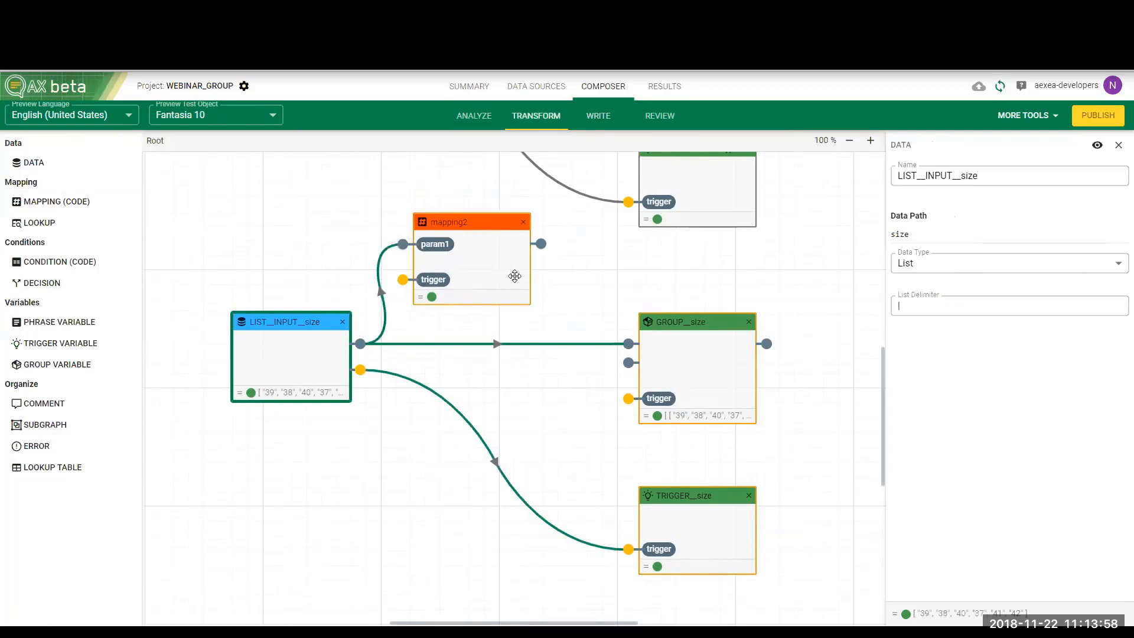
Delete the direct link between LIST__INPUT__size and GROUP__size and connect the mapping node's output to GROUP__size
{"action": "left_click", "coordinate": [513, 347]}
{"action": "key", "text": "Delete"}
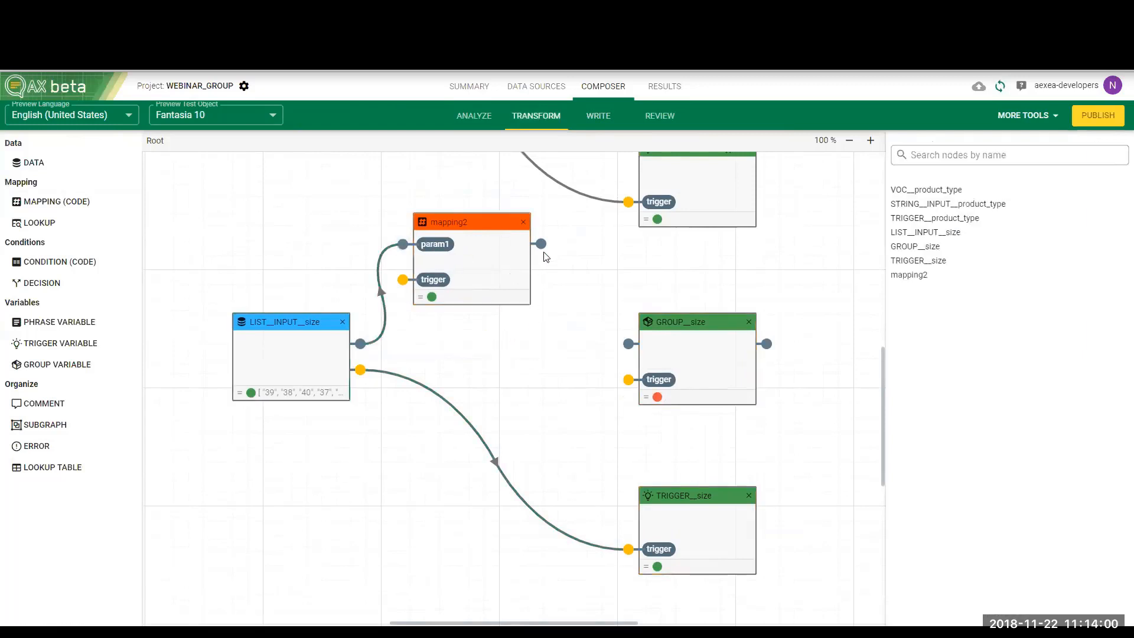
{"action": "left_click_drag", "start_coordinate": [541, 244], "coordinate": [629, 344]}
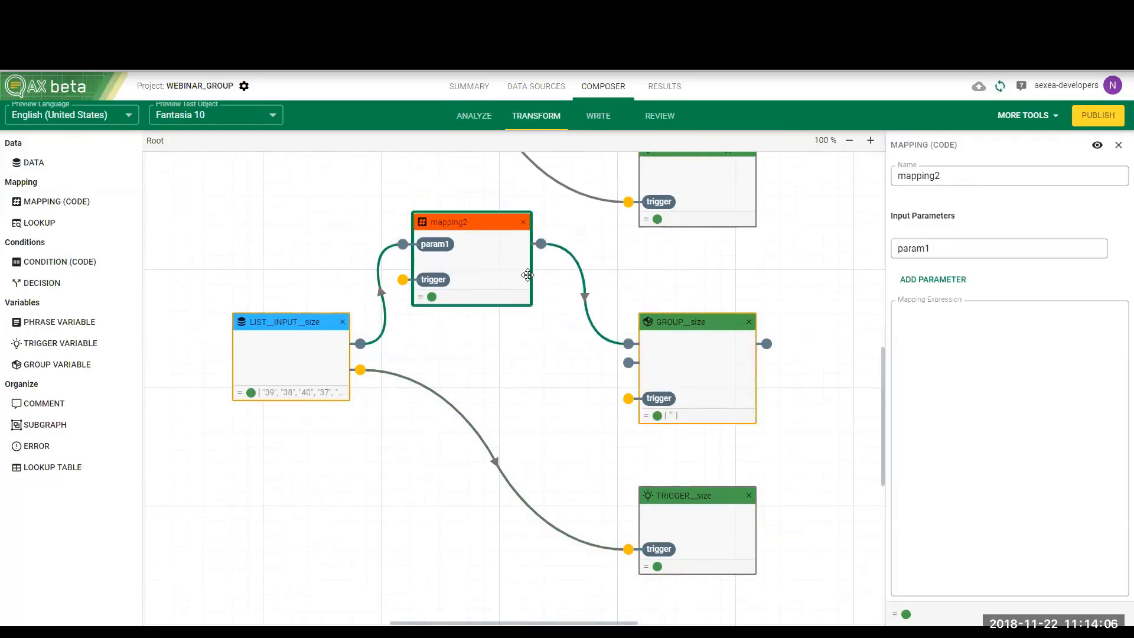
Enter sort(#param1) as the mapping node's expression
{"action": "left_click", "coordinate": [984, 379]}
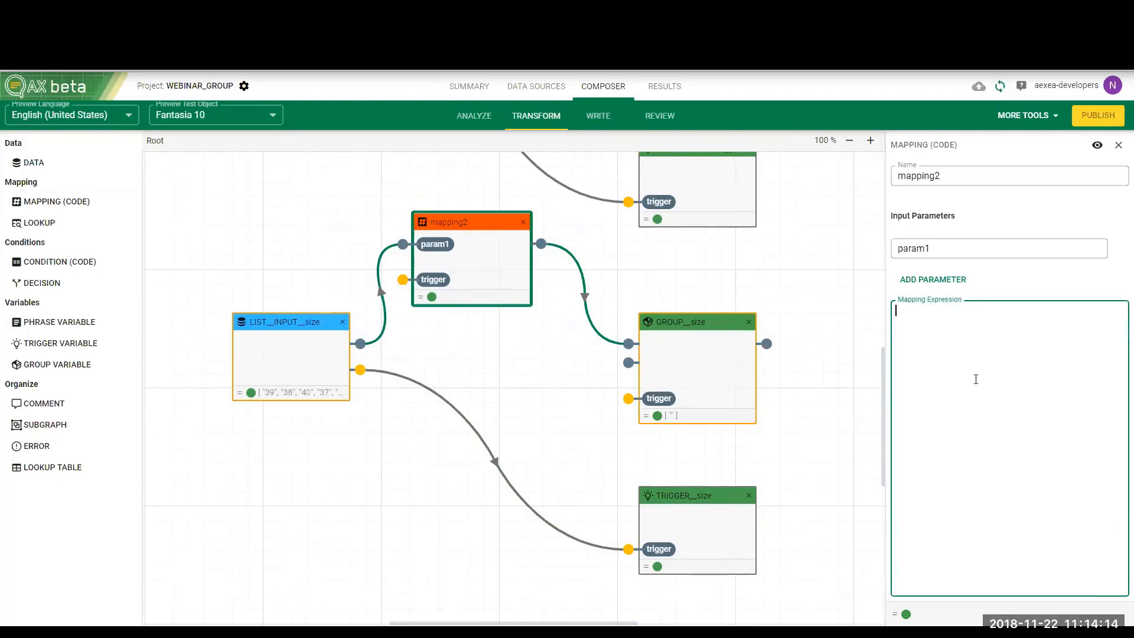
{"action": "type", "text": "sort"}
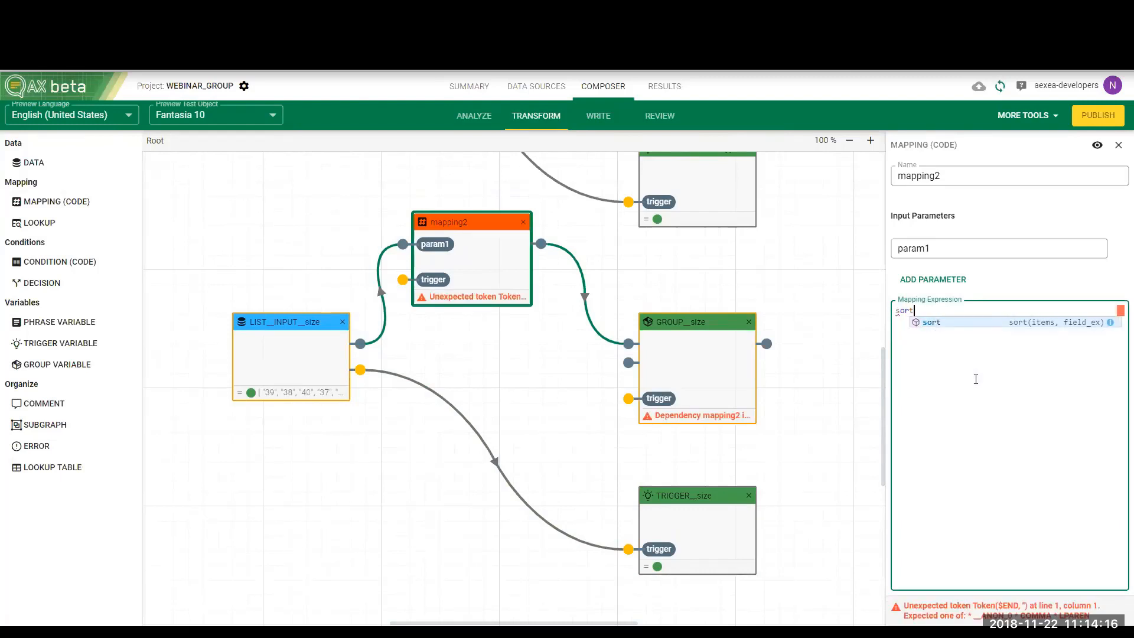
{"action": "type", "text": "(#"}
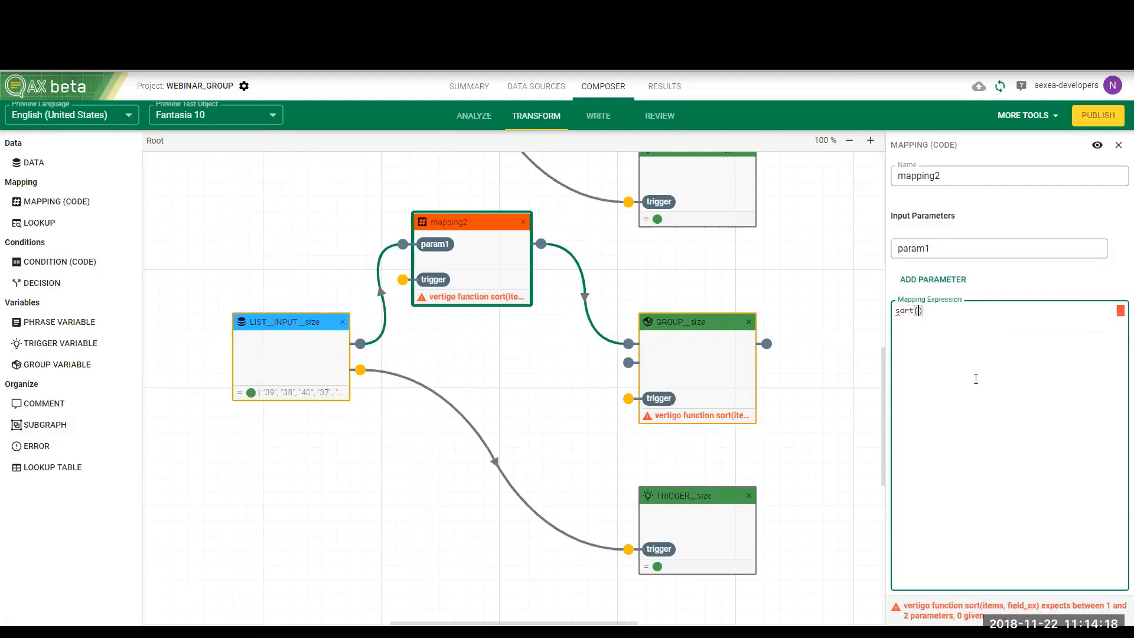
{"action": "type", "text": "paam"}
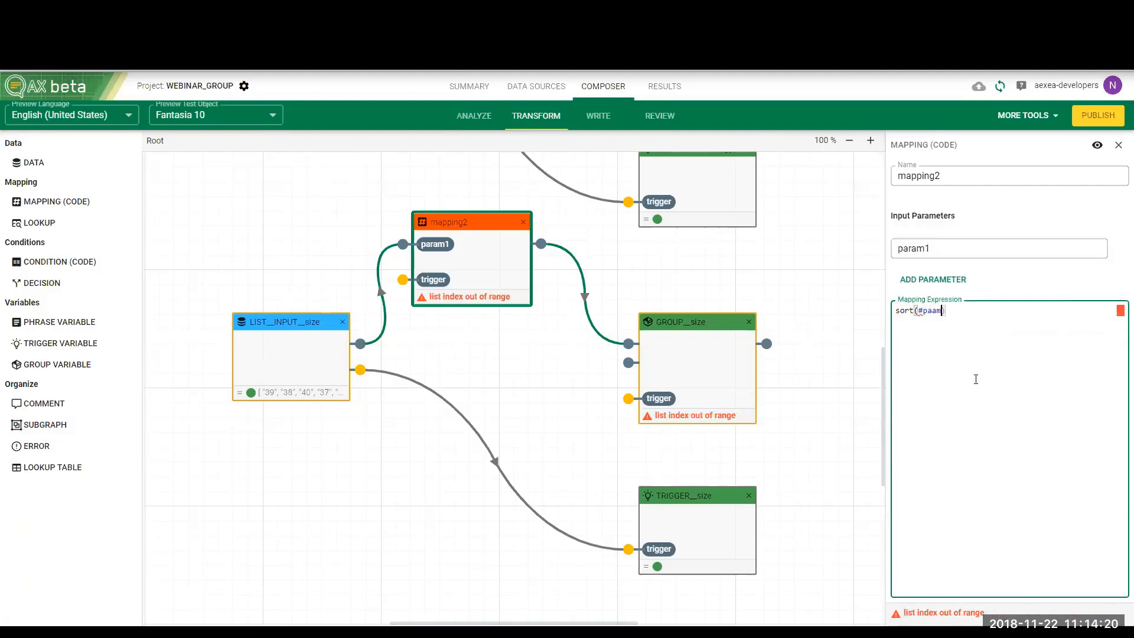
{"action": "key", "text": "BackSpace"}
{"action": "key", "text": "BackSpace"}
{"action": "type", "text": "ram1"}
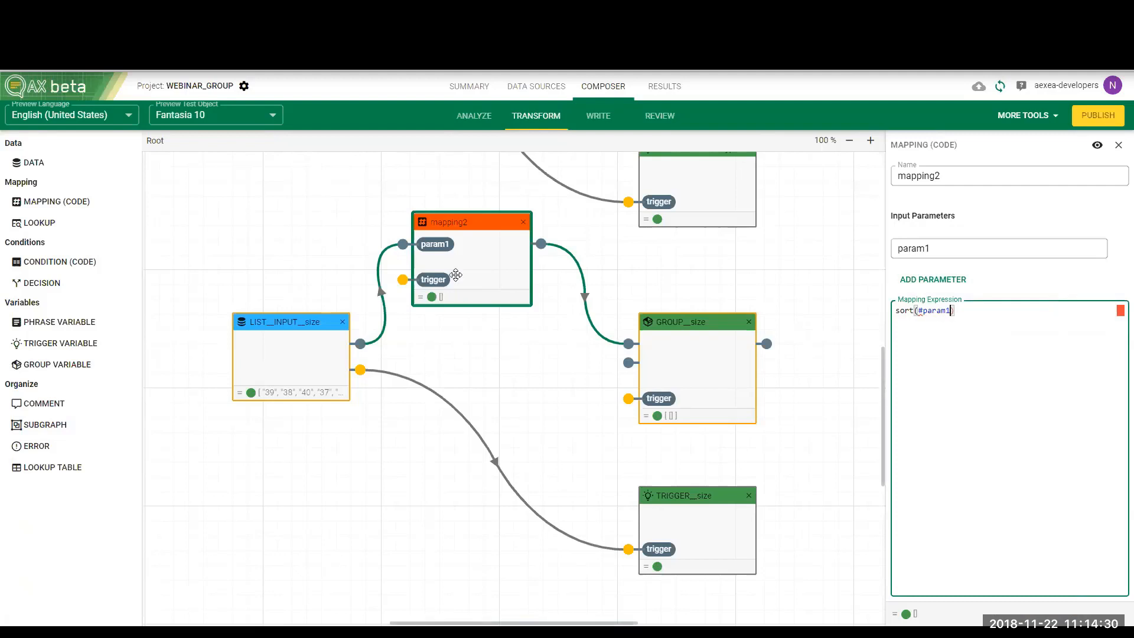
Extend the mapping expression with an integer lambda so that it reads sort(#param1, [x -> int(#x)])
{"action": "mouse_move", "coordinate": [383, 254]}
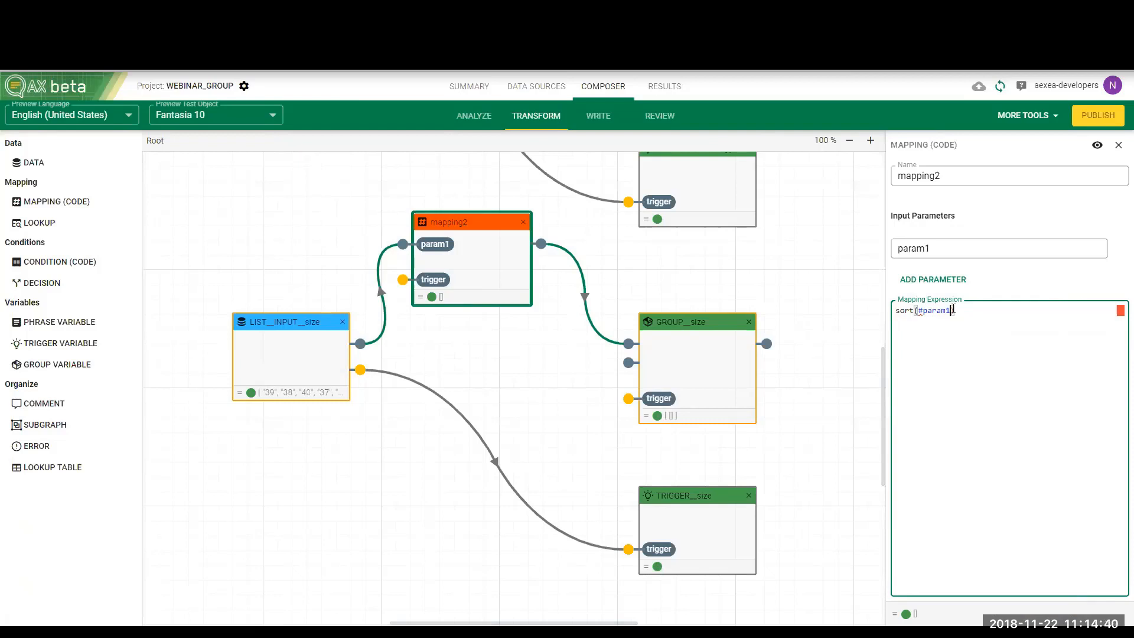
{"action": "type", "text": ","}
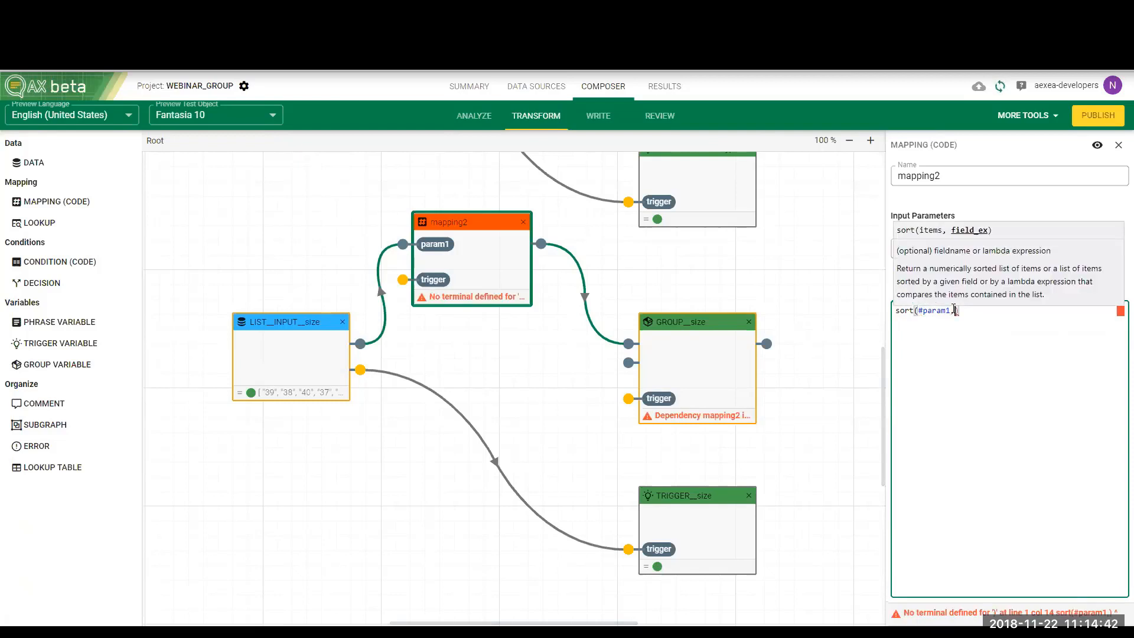
{"action": "type", "text": " ["}
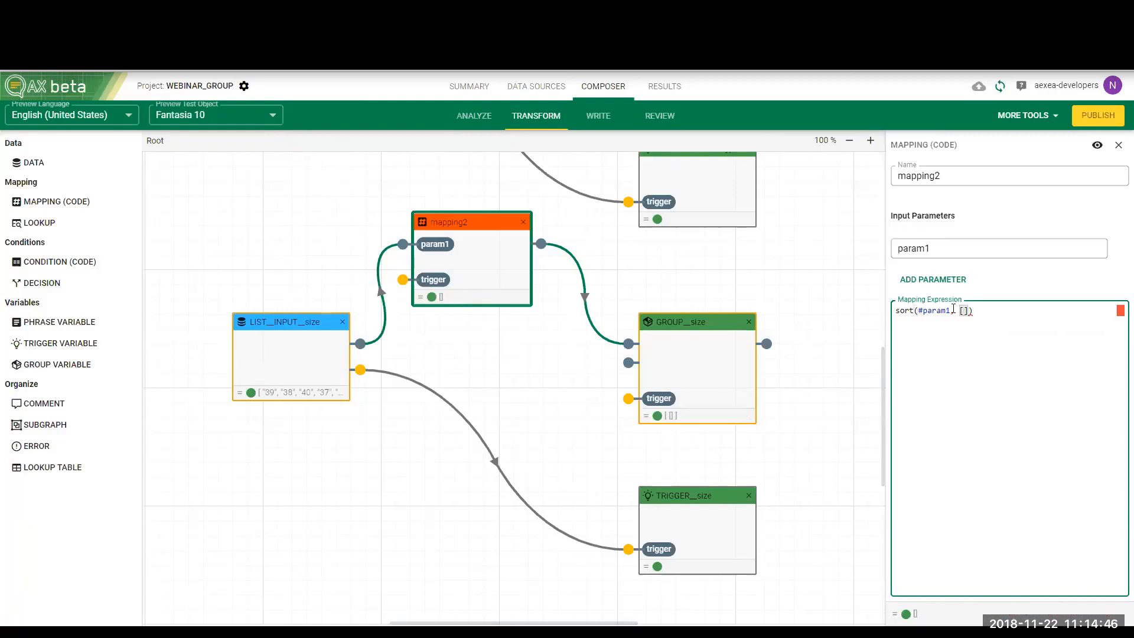
{"action": "type", "text": "x ->"}
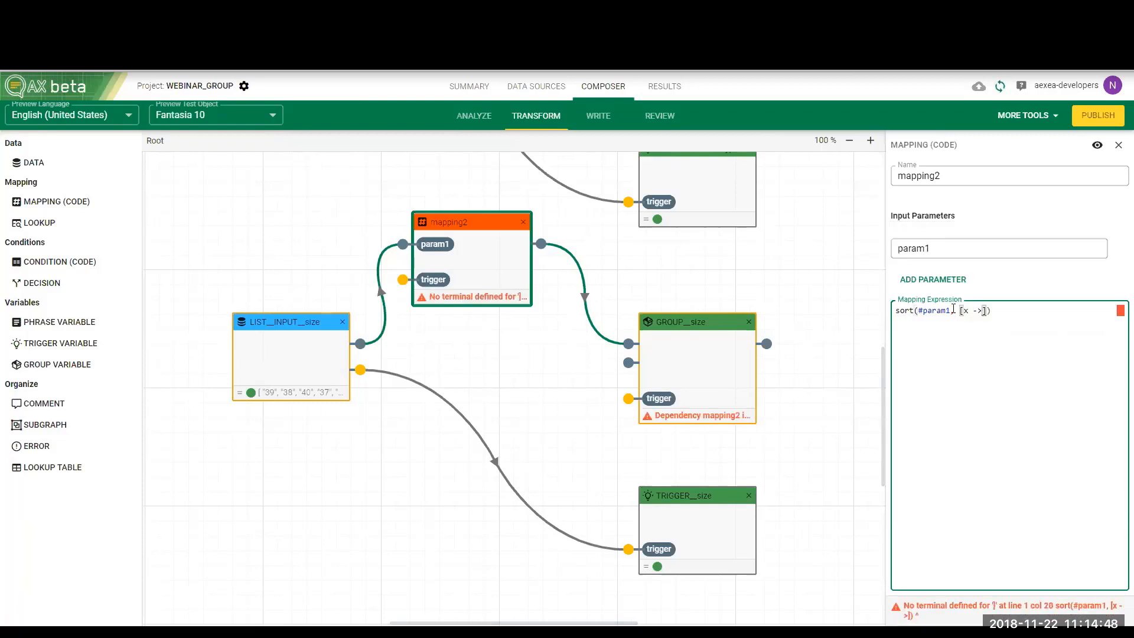
{"action": "type", "text": " int("}
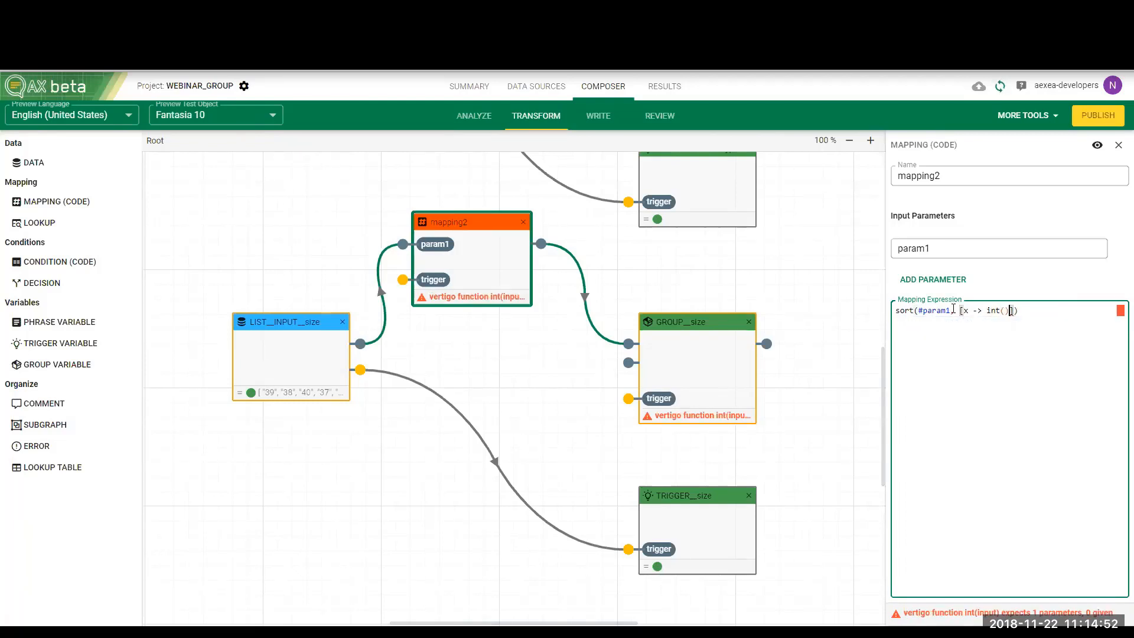
{"action": "key", "text": "Left"}
{"action": "type", "text": "#x"}
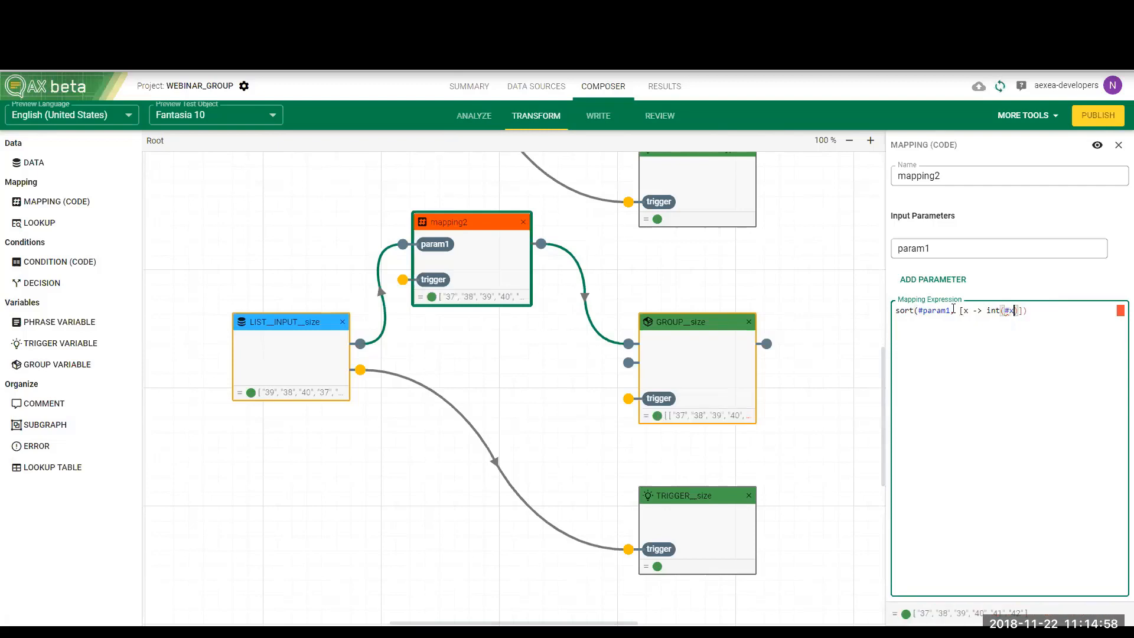
{"action": "left_click", "coordinate": [961, 371]}
In the sentence variant "available from size 37 to 42", create separate containers around 37 and 42
{"action": "left_click", "coordinate": [599, 118]}
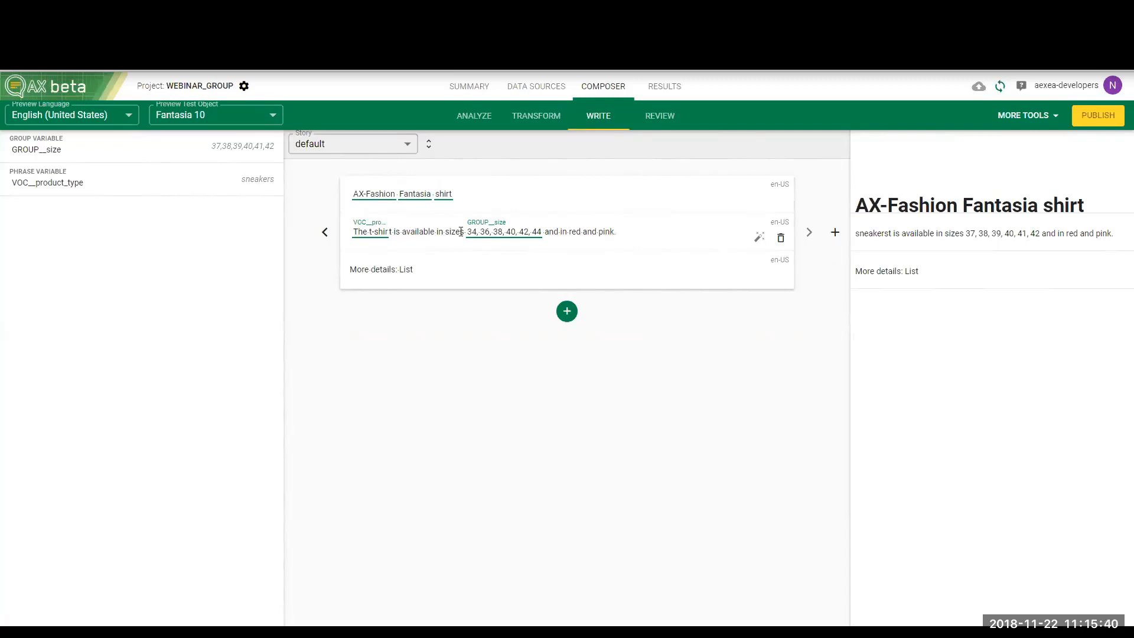
{"action": "left_click", "coordinate": [326, 233]}
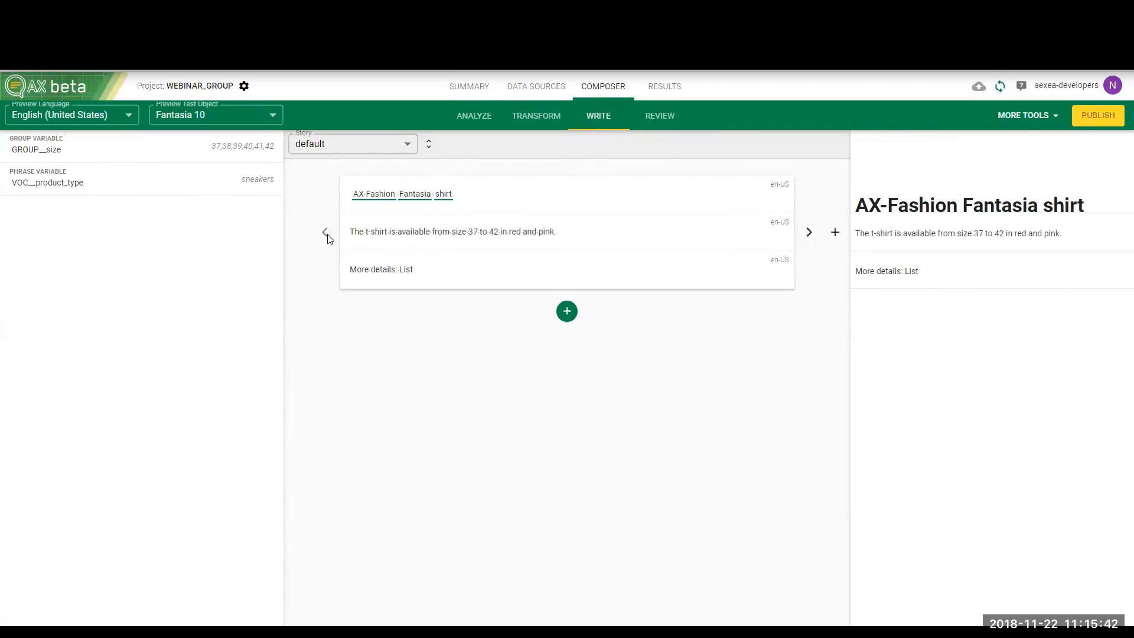
{"action": "double_click", "coordinate": [472, 232]}
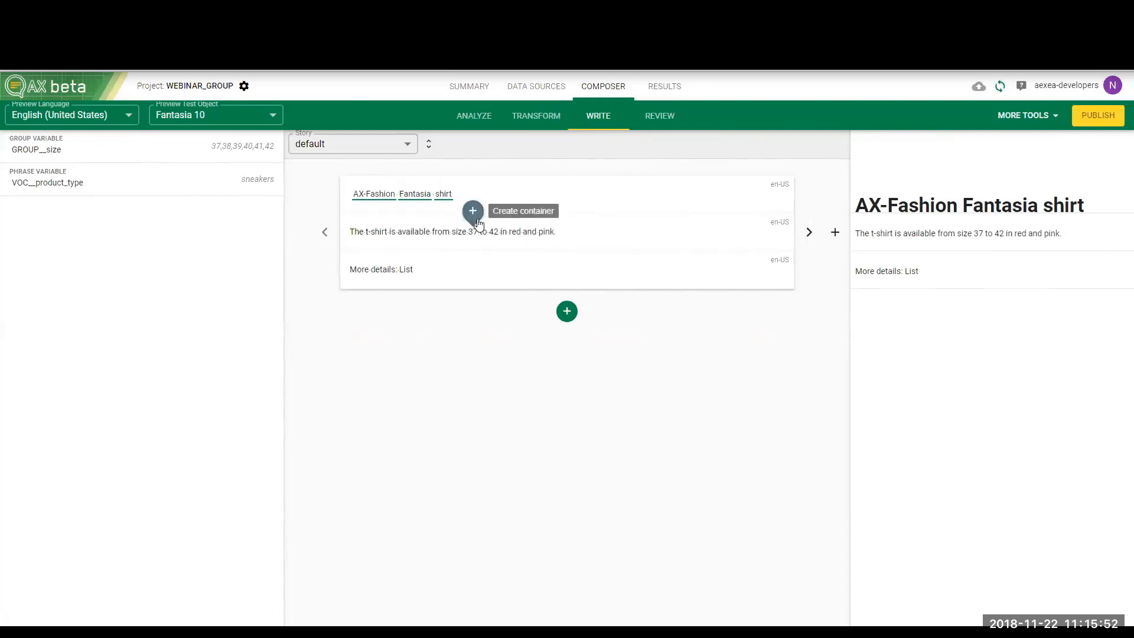
{"action": "left_click", "coordinate": [472, 211]}
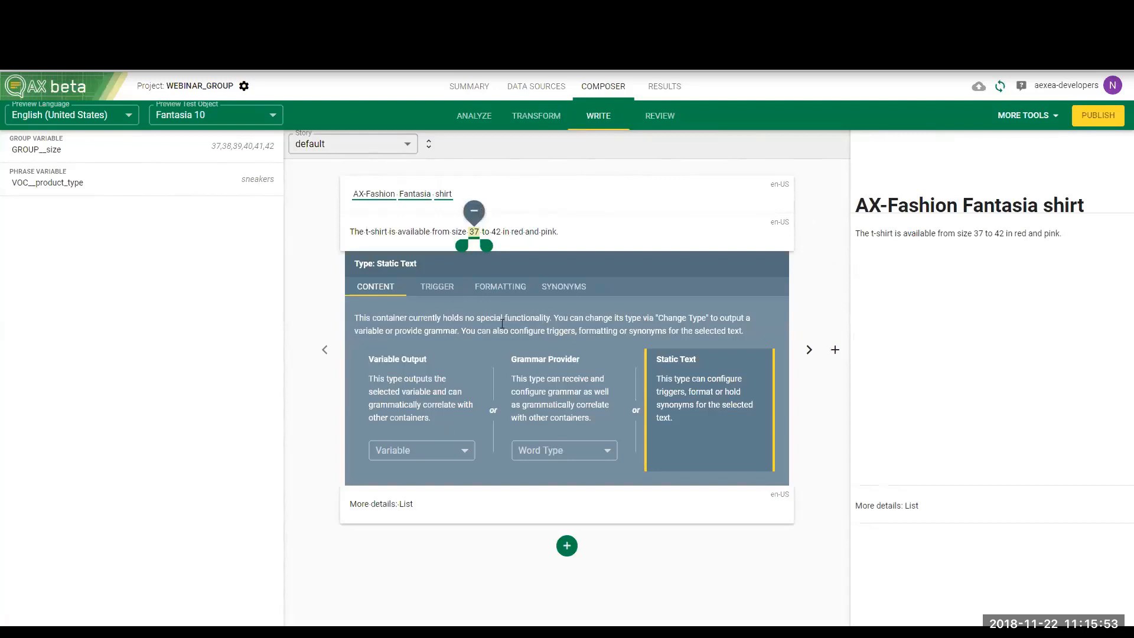
{"action": "double_click", "coordinate": [497, 231]}
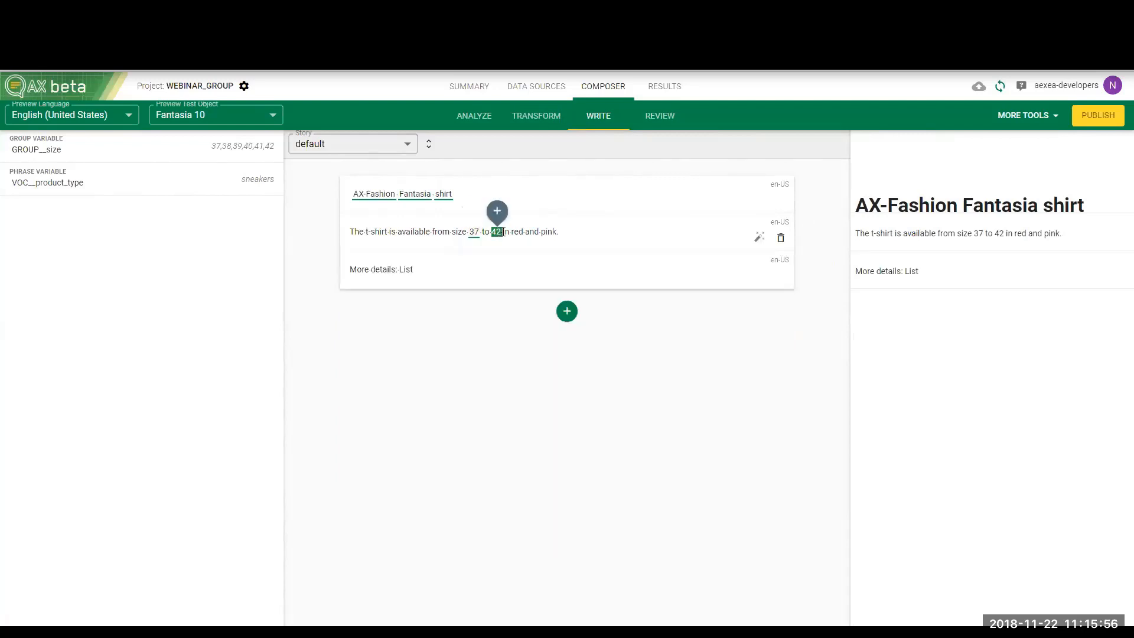
{"action": "left_click", "coordinate": [517, 231]}
{"action": "double_click", "coordinate": [495, 232]}
{"action": "left_click", "coordinate": [497, 212]}
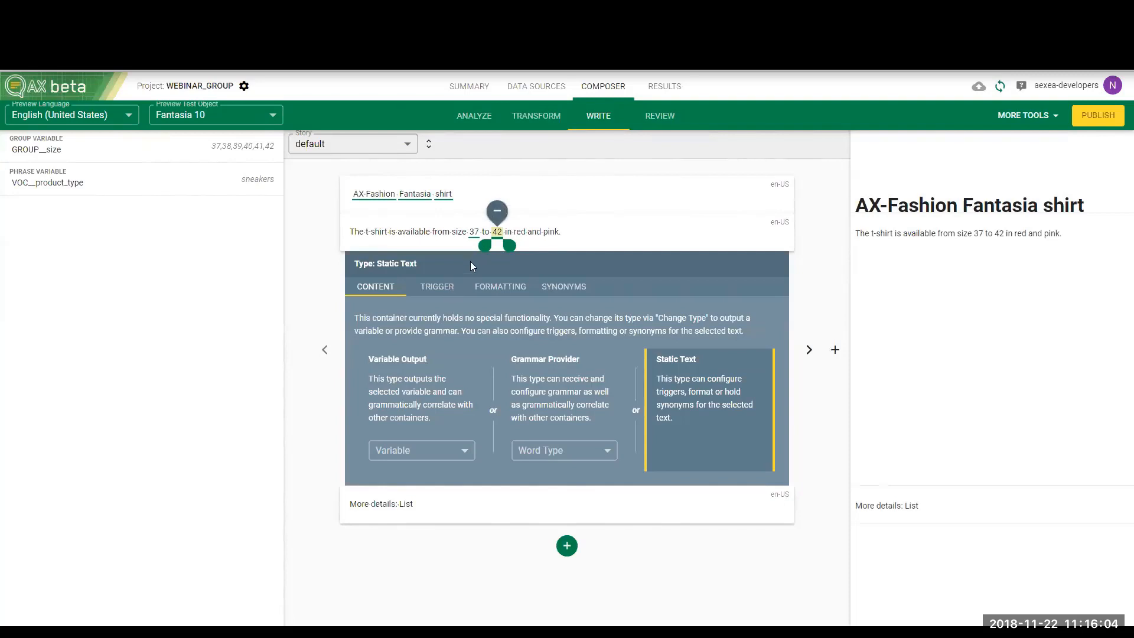
Set the 37 container to output GROUP__size with the method First x entries
{"action": "left_click", "coordinate": [474, 231]}
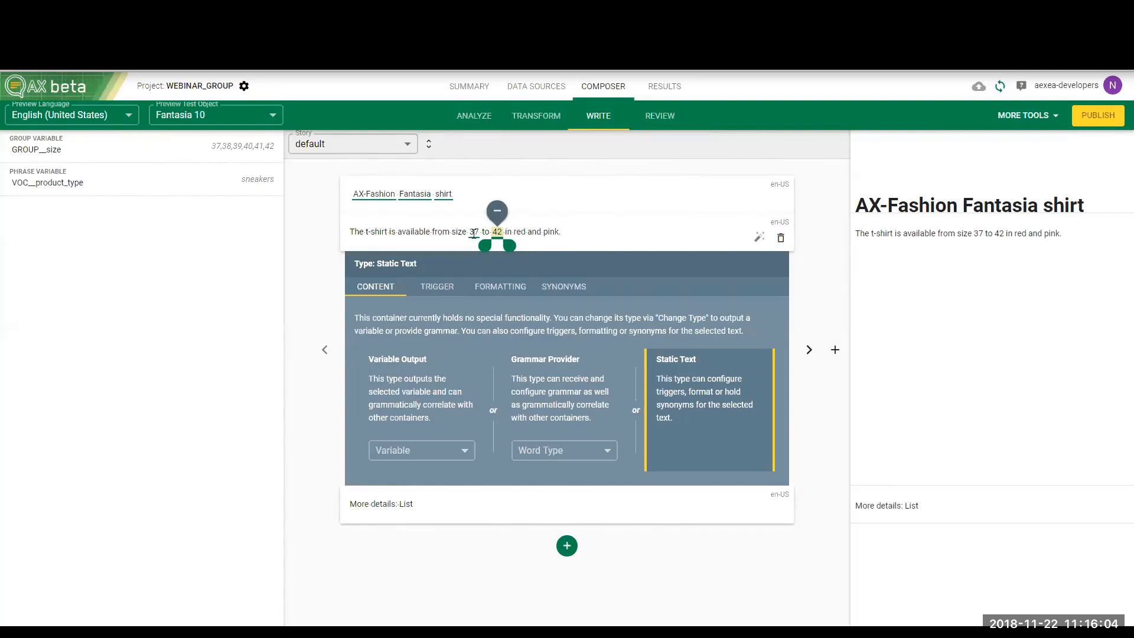
{"action": "left_click", "coordinate": [464, 452]}
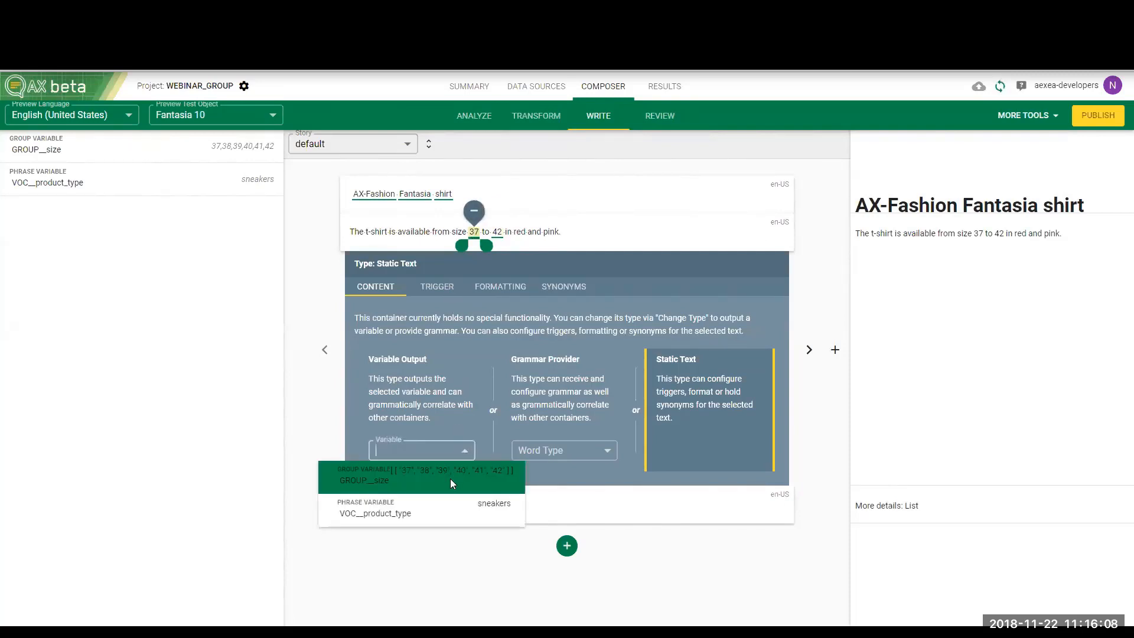
{"action": "left_click", "coordinate": [450, 478]}
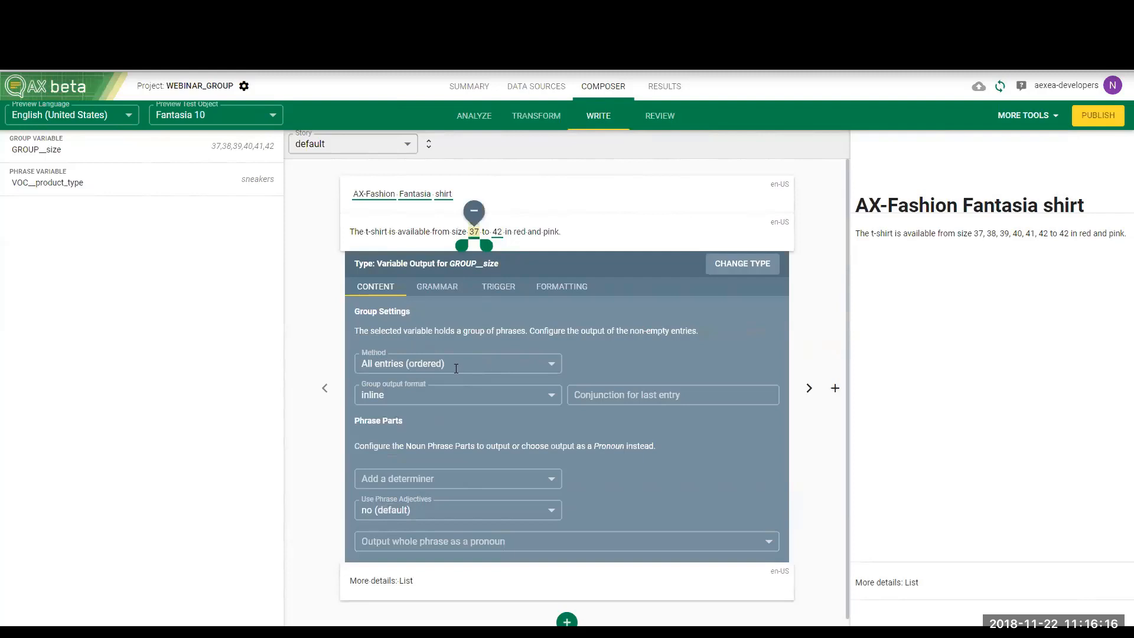
{"action": "left_click", "coordinate": [455, 367]}
{"action": "left_click", "coordinate": [438, 422]}
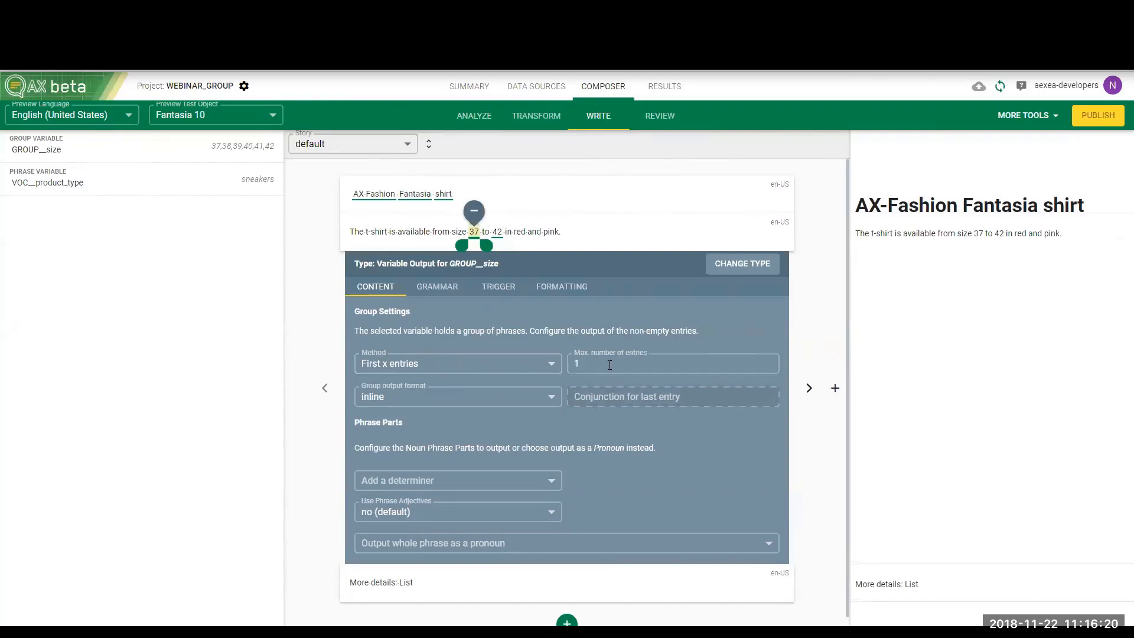
Set the 42 container to output GROUP__size with the method Last x entries
{"action": "left_click", "coordinate": [498, 233]}
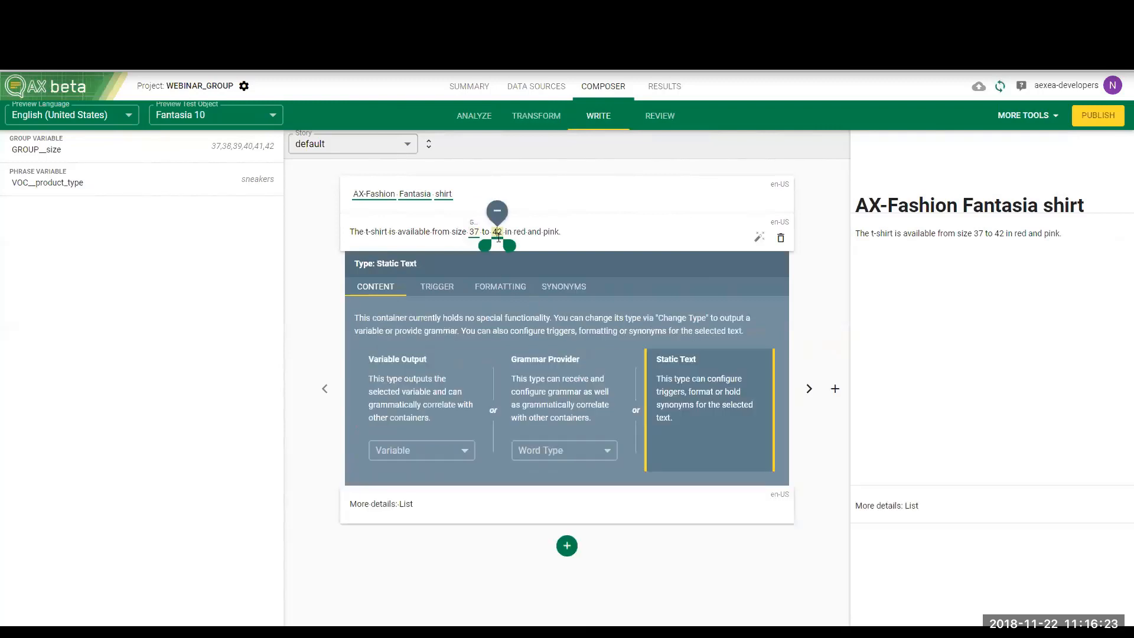
{"action": "left_click", "coordinate": [454, 451]}
{"action": "left_click", "coordinate": [446, 477]}
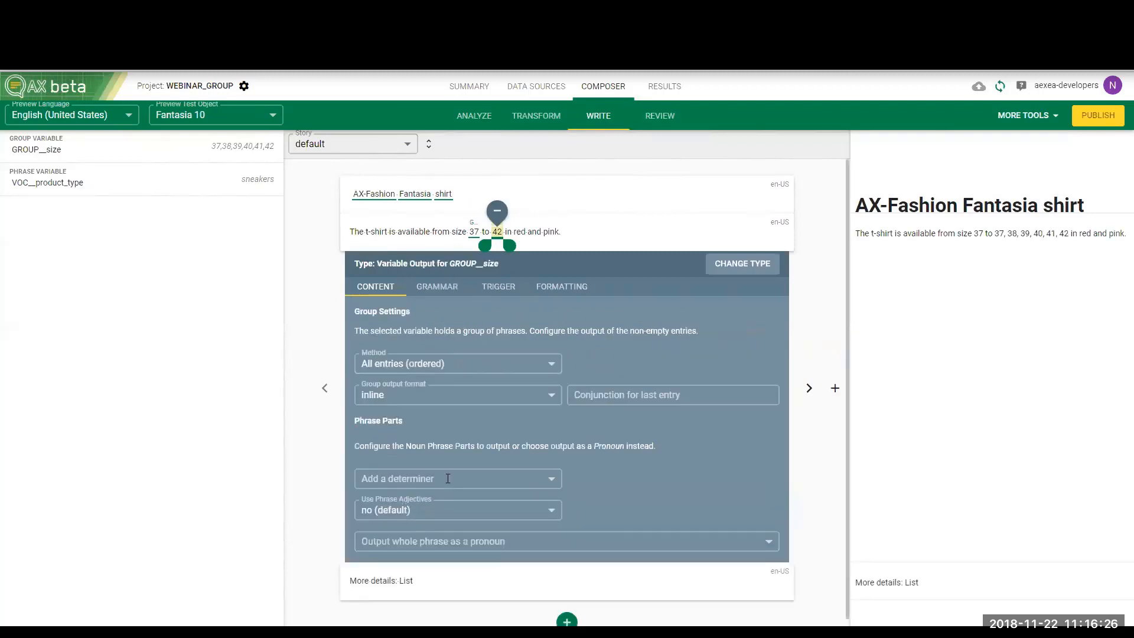
{"action": "left_click", "coordinate": [455, 355]}
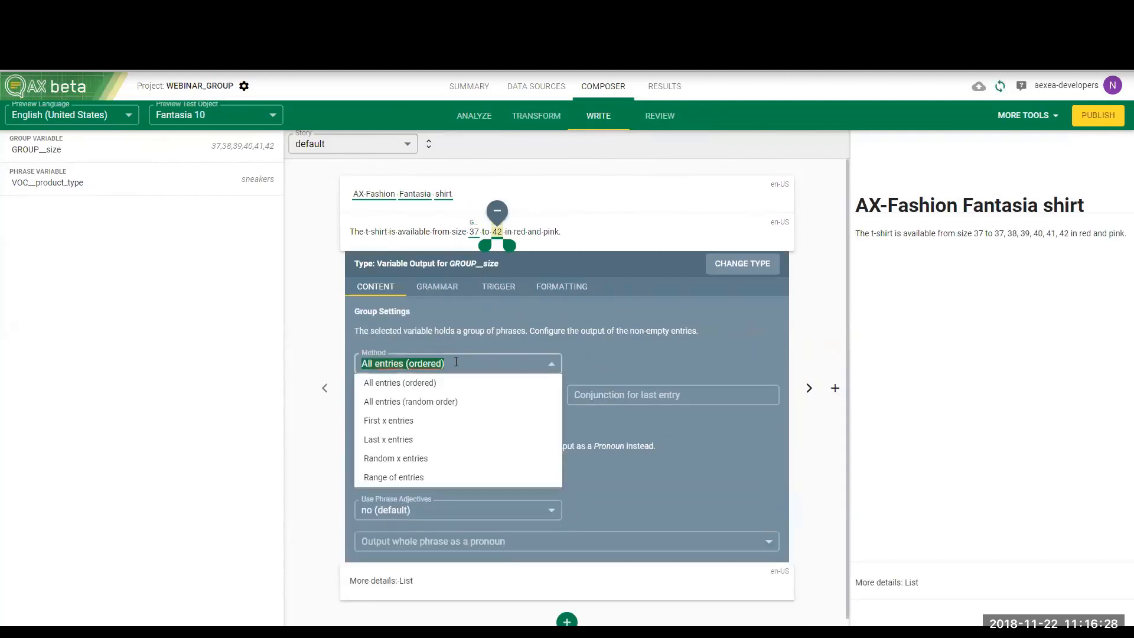
{"action": "left_click", "coordinate": [440, 447]}
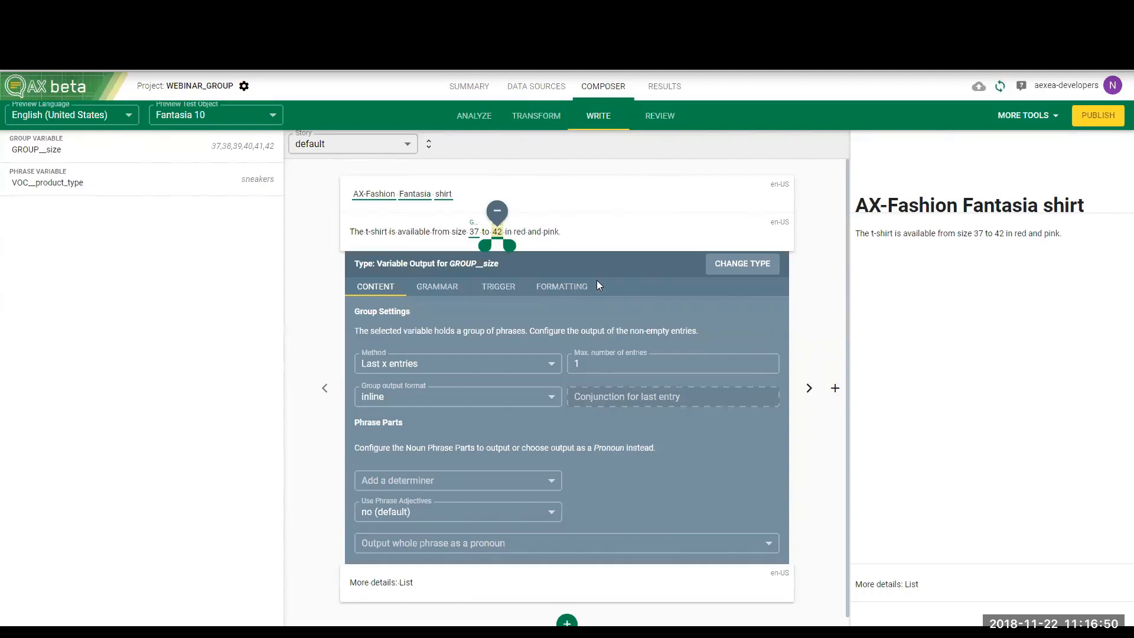
{"action": "left_click", "coordinate": [601, 239]}
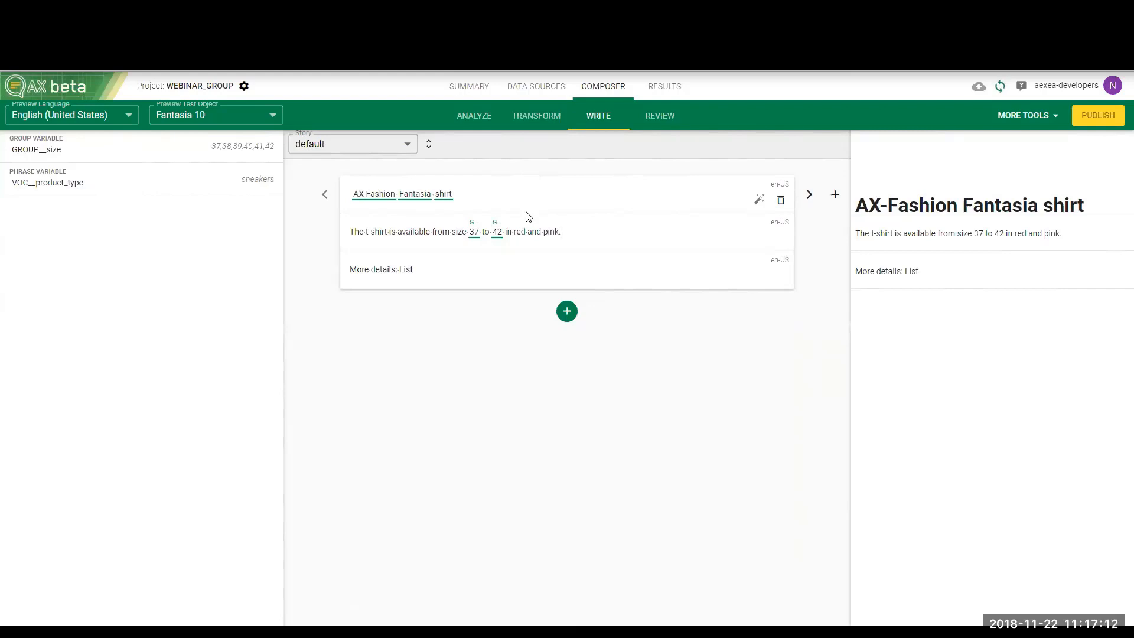
Examine the color field's values in the analysis and in the sample documents Fantasia 10 and Fantasia 8
{"action": "left_click", "coordinate": [474, 117]}
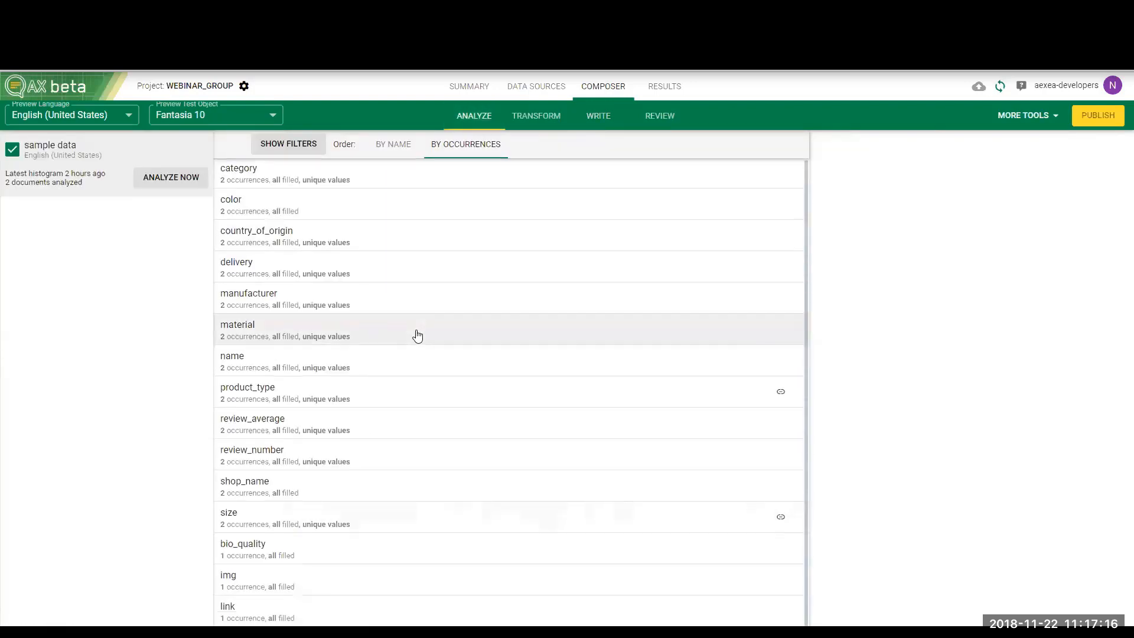
{"action": "left_click", "coordinate": [427, 222]}
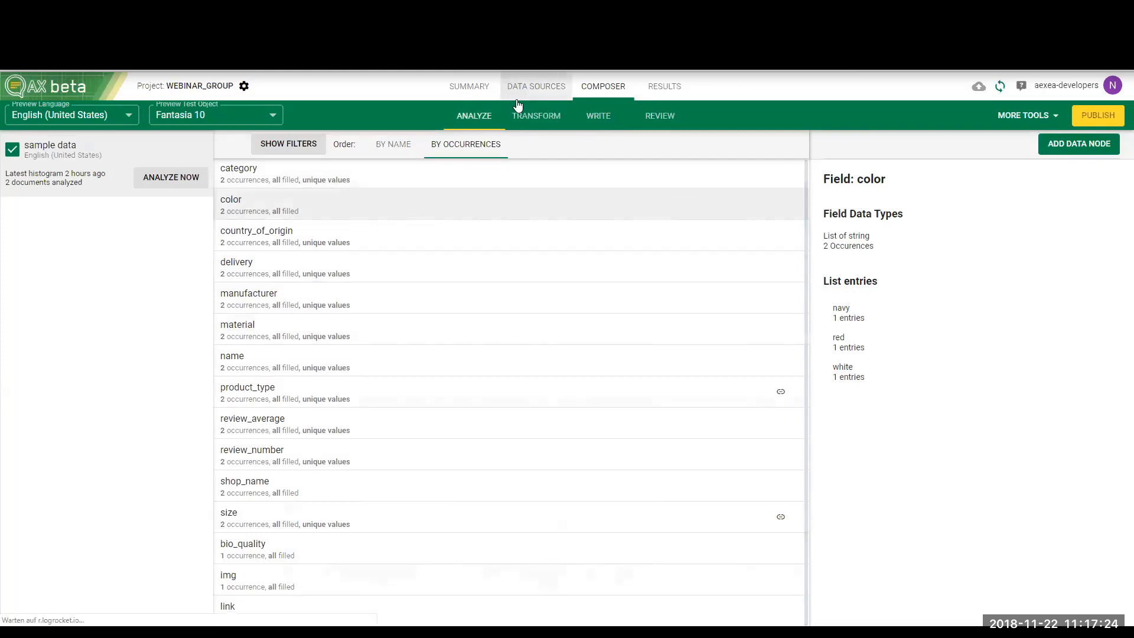
{"action": "left_click", "coordinate": [536, 86]}
{"action": "left_click", "coordinate": [175, 194]}
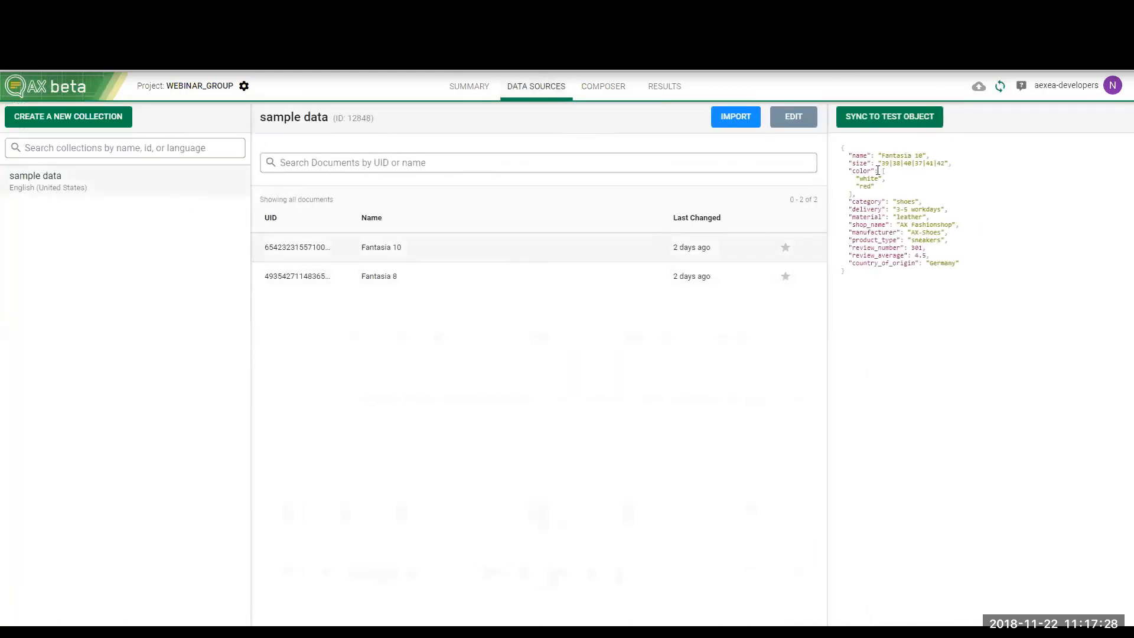
{"action": "left_click", "coordinate": [639, 272]}
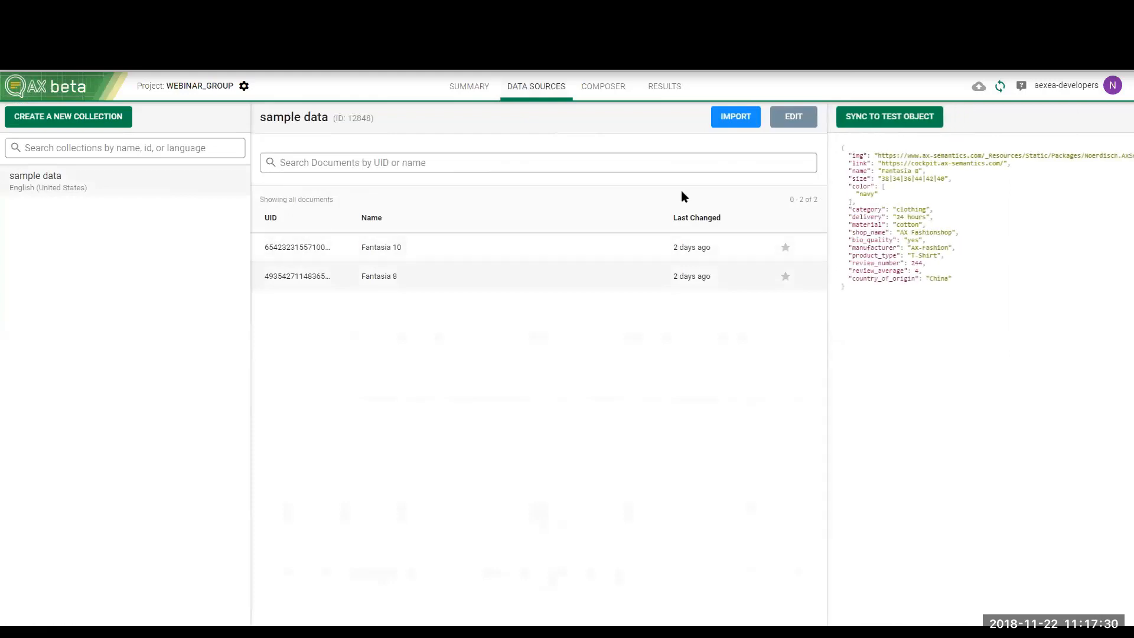
{"action": "left_click", "coordinate": [608, 96]}
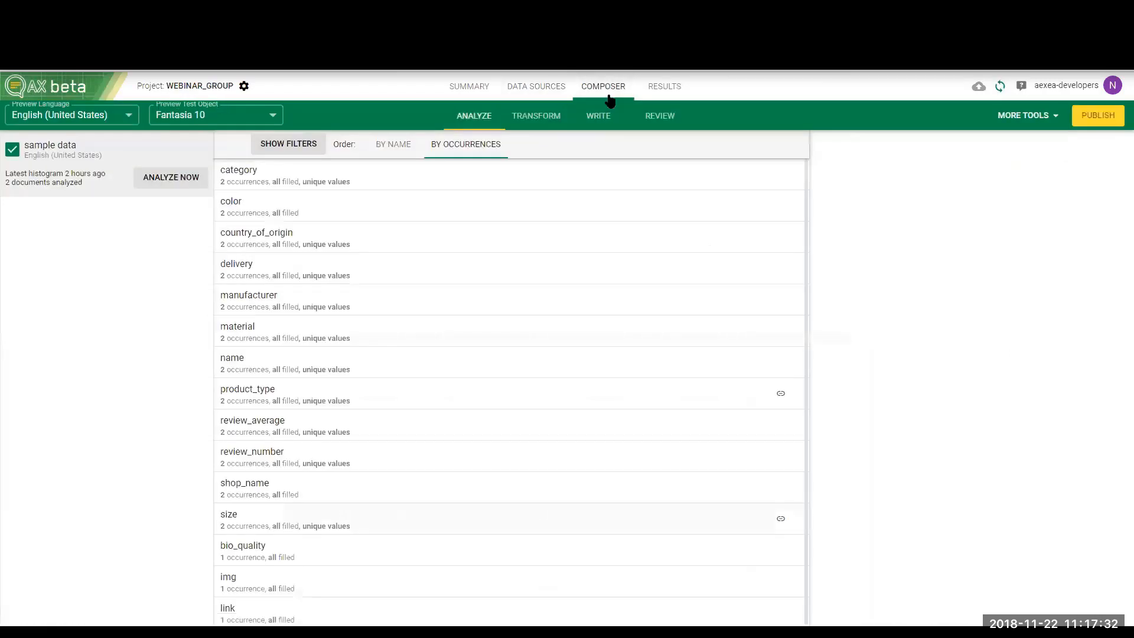
Create a LIST data node named color from the color field and inspect its generated nodes in the transform graph
{"action": "left_click", "coordinate": [481, 196]}
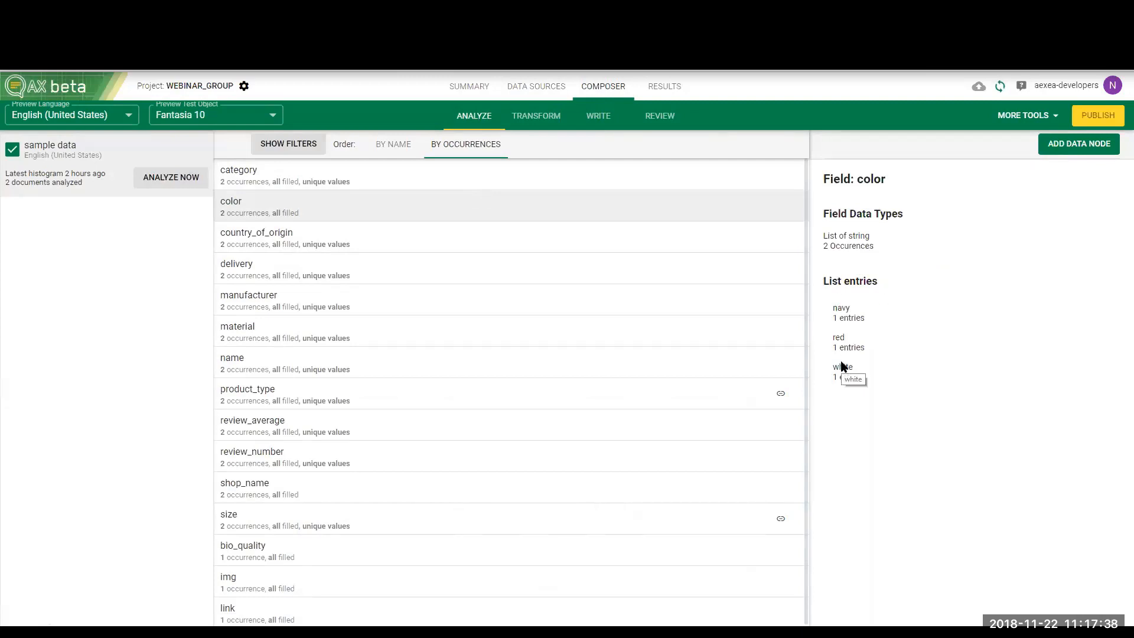
{"action": "left_click", "coordinate": [1074, 148]}
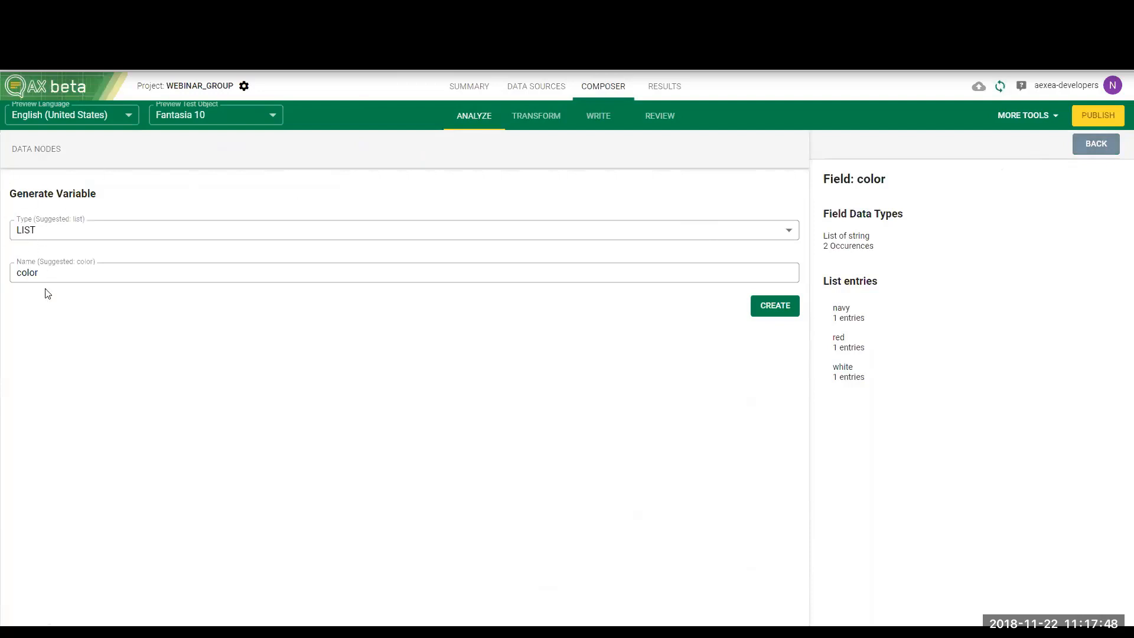
{"action": "left_click", "coordinate": [778, 314]}
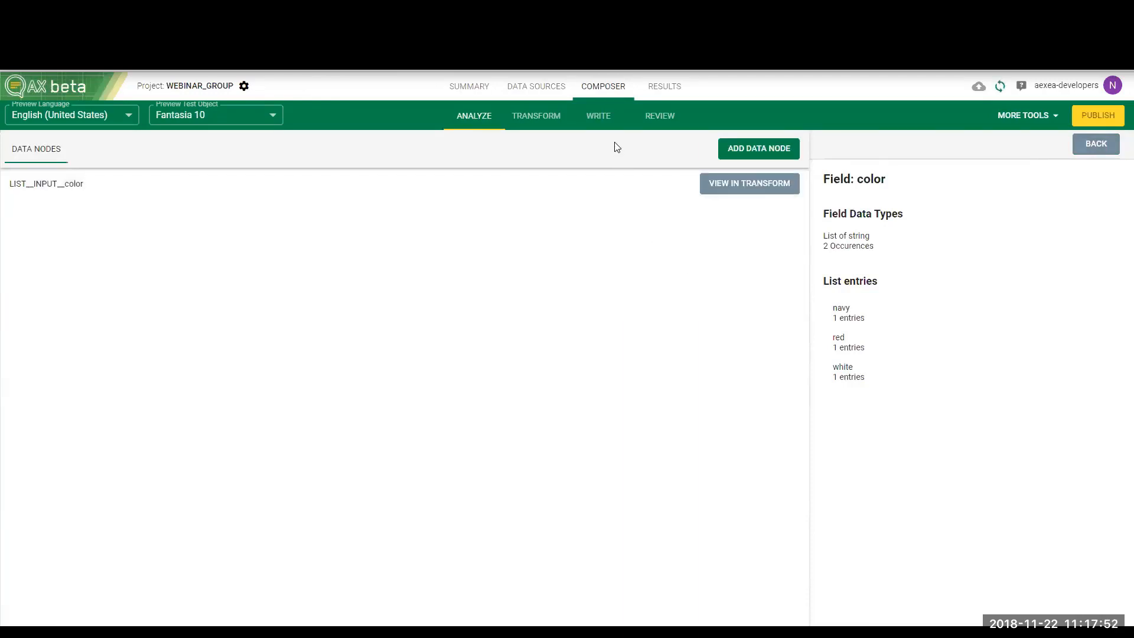
{"action": "left_click", "coordinate": [537, 115]}
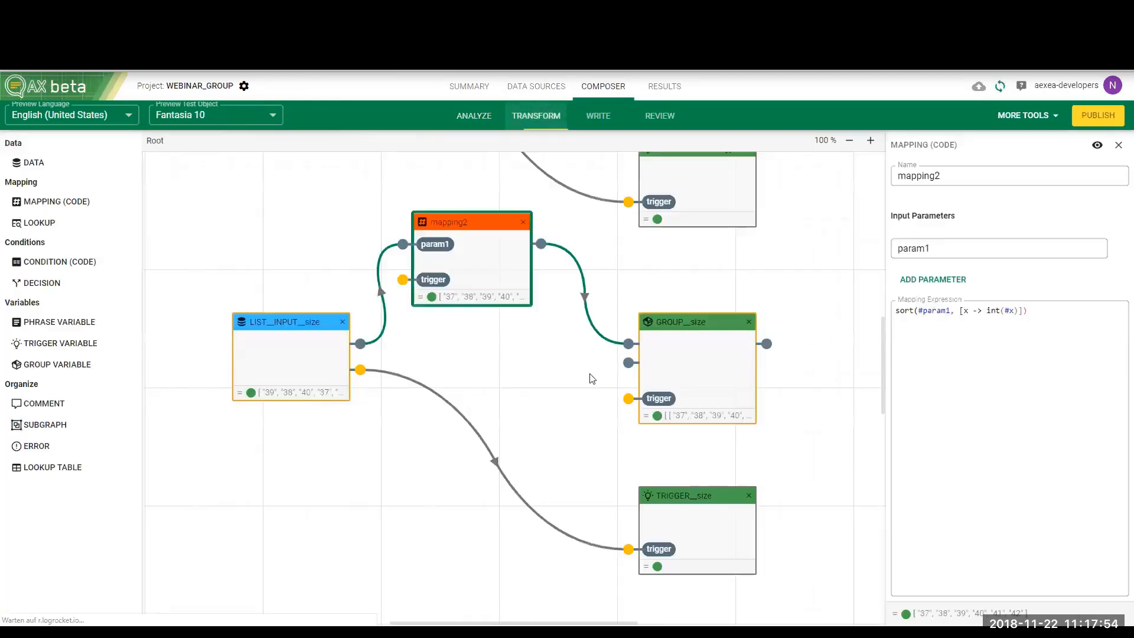
{"action": "scroll", "coordinate": [592, 378], "scroll_direction": "down", "scroll_amount": 5}
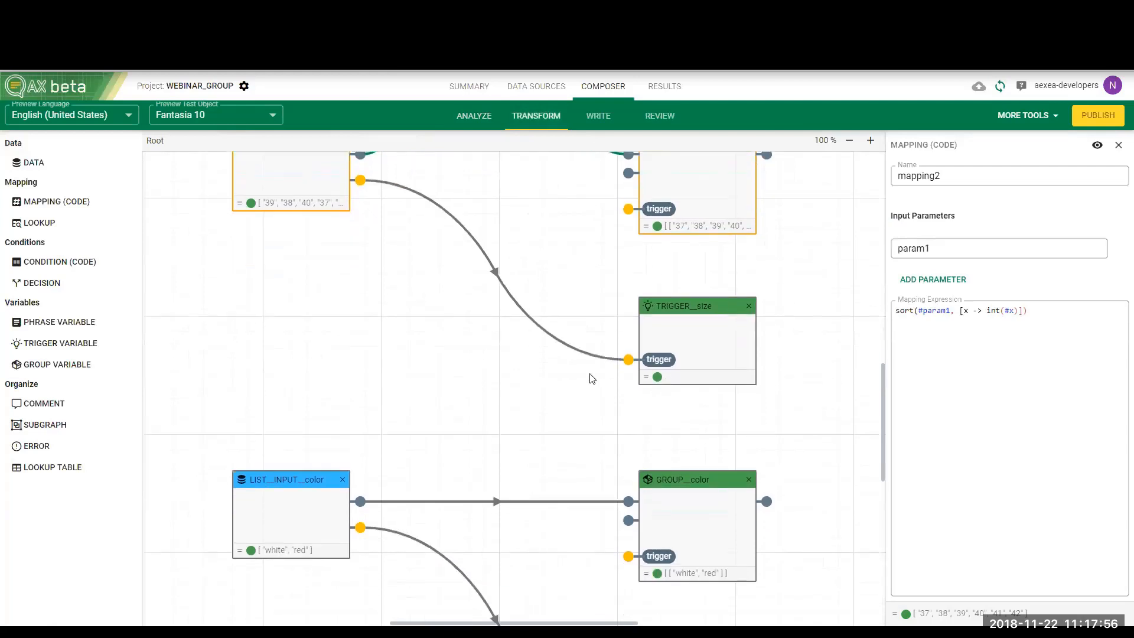
{"action": "scroll", "coordinate": [592, 378], "scroll_direction": "down", "scroll_amount": 1}
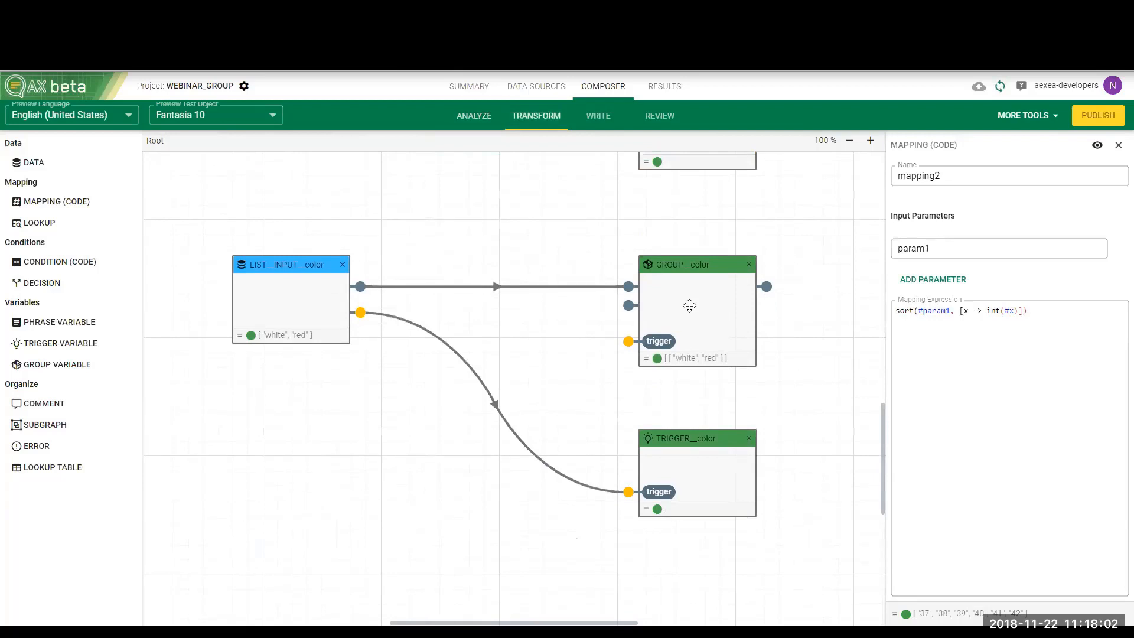
Create a container around "red and pink" in the size-range sentence and assign GROUP__color to it
{"action": "left_click", "coordinate": [590, 122]}
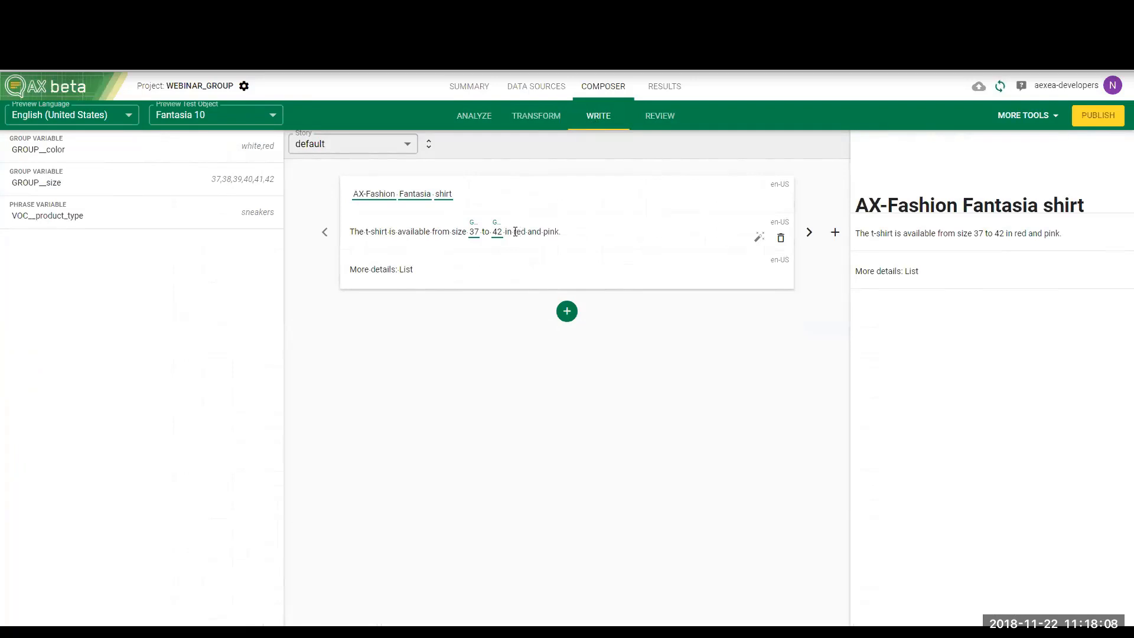
{"action": "left_click_drag", "start_coordinate": [515, 231], "coordinate": [558, 231]}
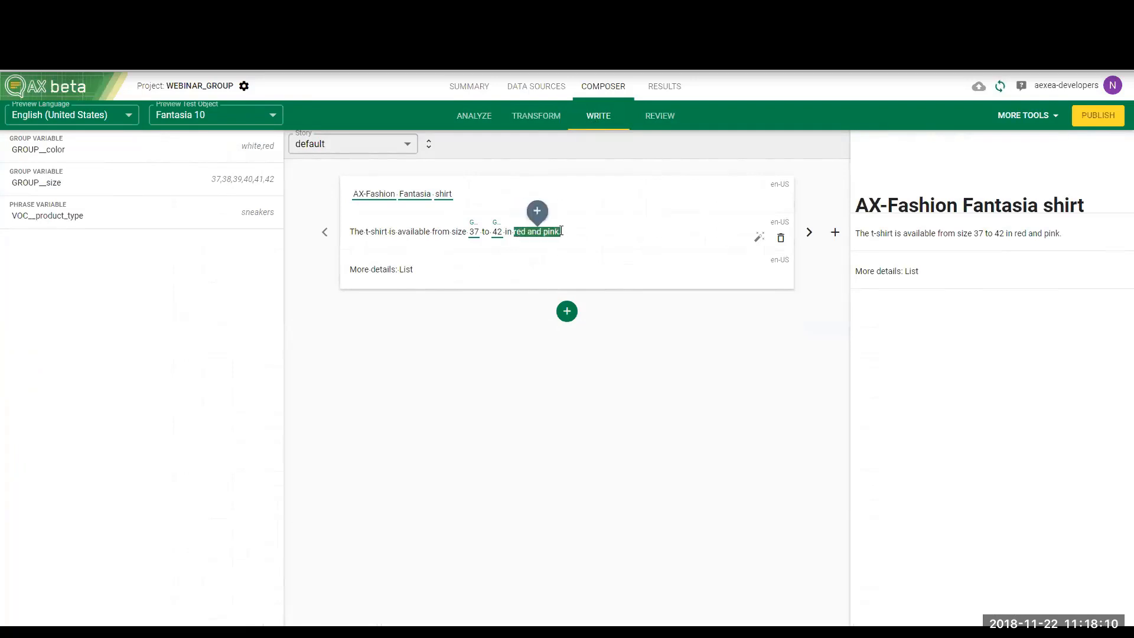
{"action": "left_click", "coordinate": [536, 211]}
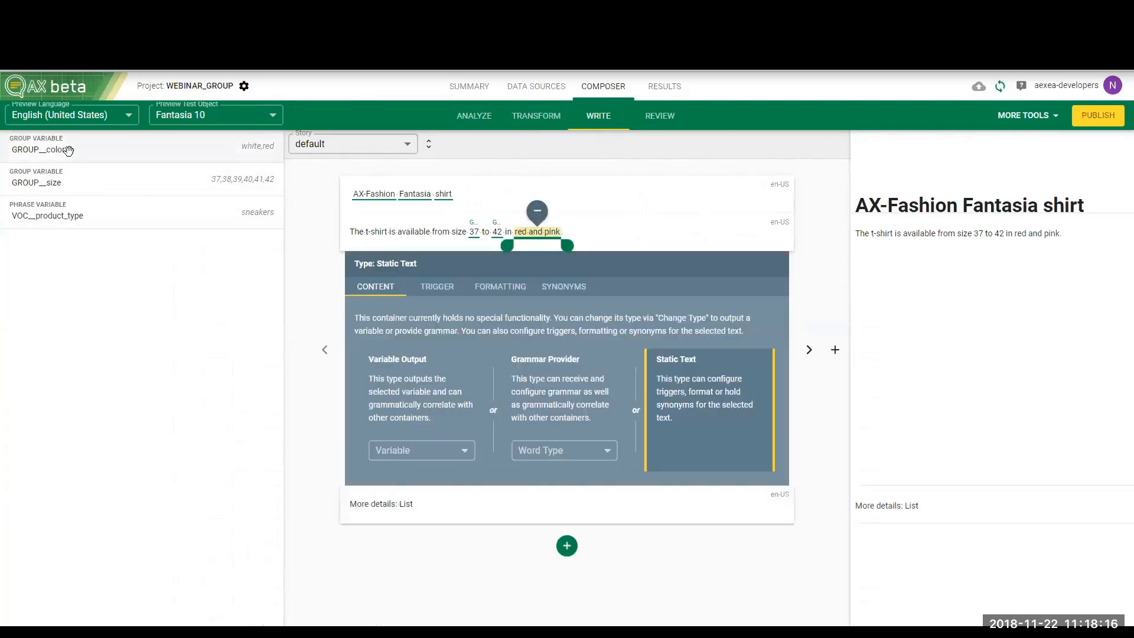
{"action": "left_click_drag", "start_coordinate": [68, 151], "coordinate": [532, 234]}
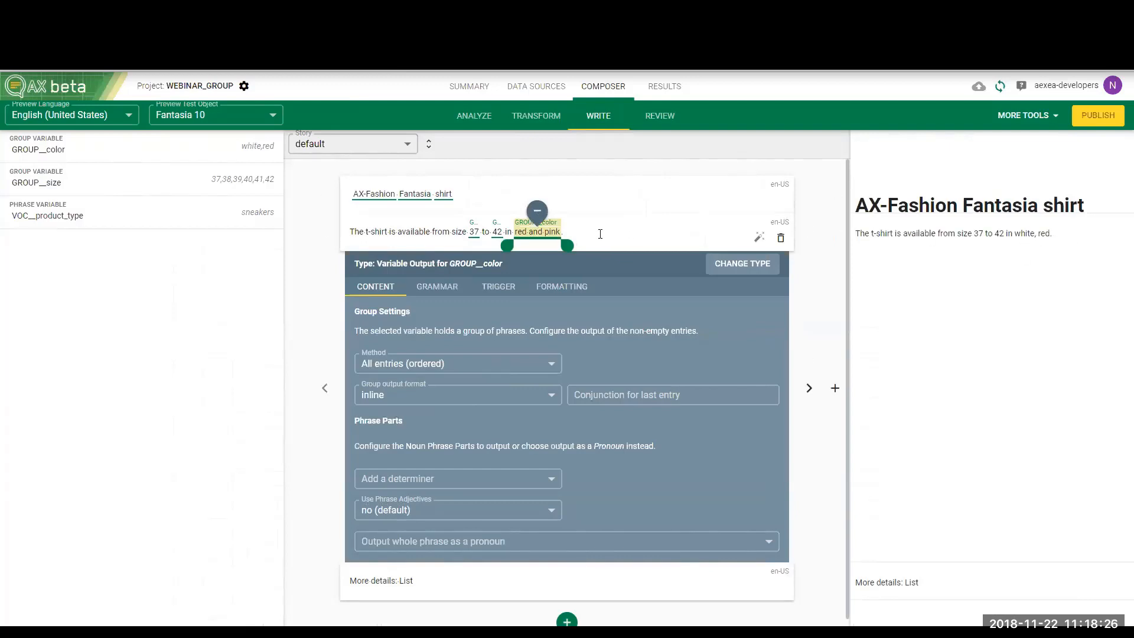
Set the GROUP__color output to All entries (random order) with "and" as the conjunction for the last entry
{"action": "left_click", "coordinate": [444, 364]}
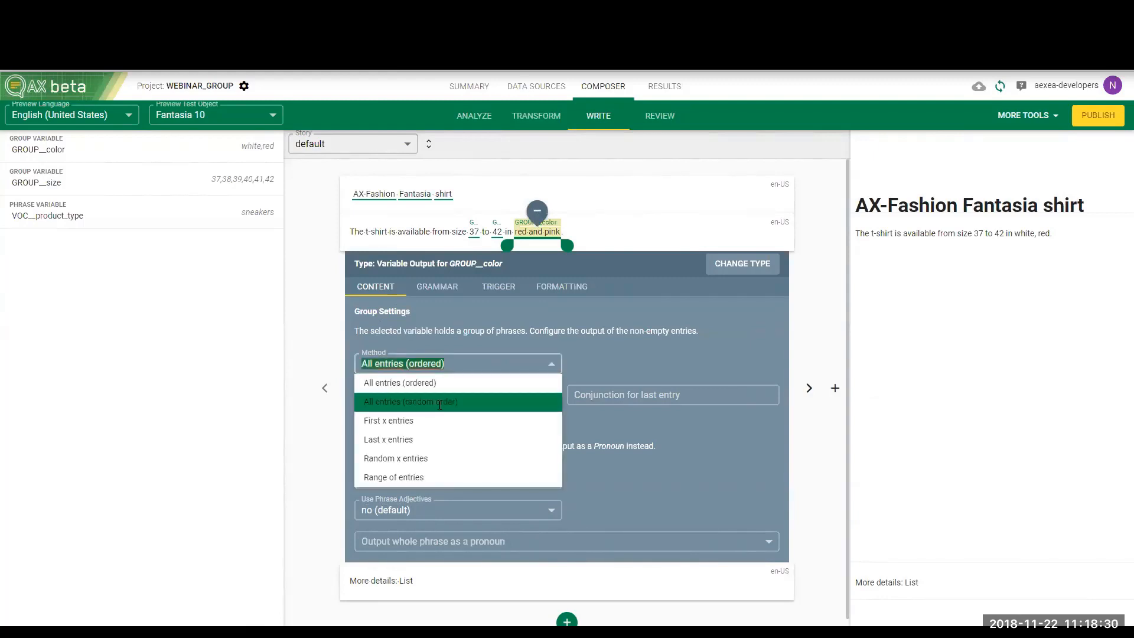
{"action": "left_click", "coordinate": [440, 402]}
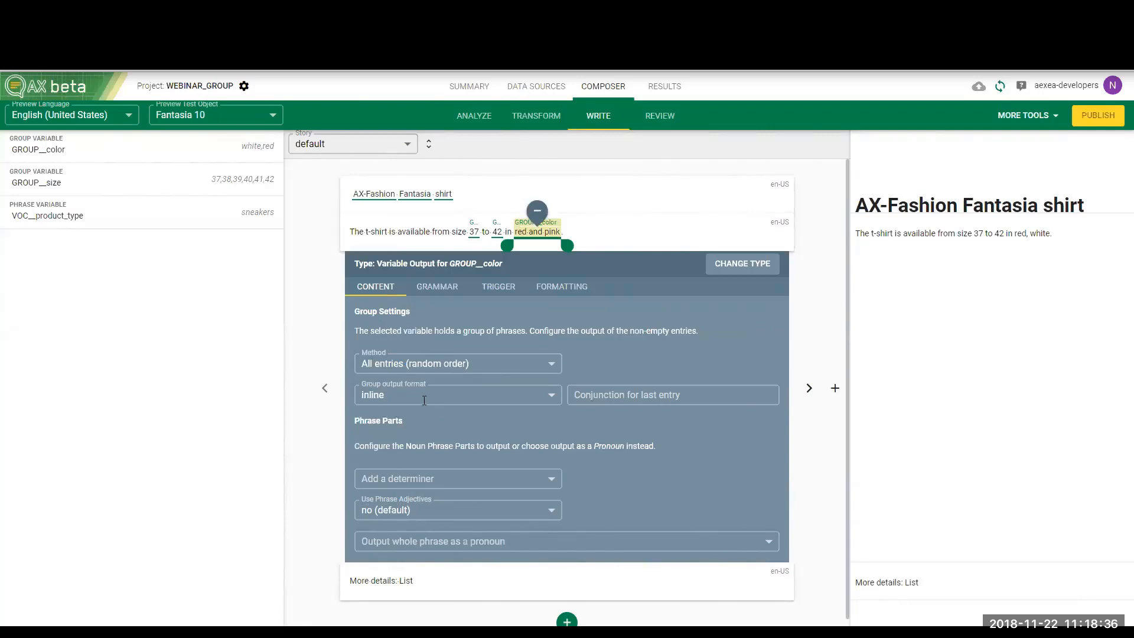
{"action": "left_click", "coordinate": [640, 406]}
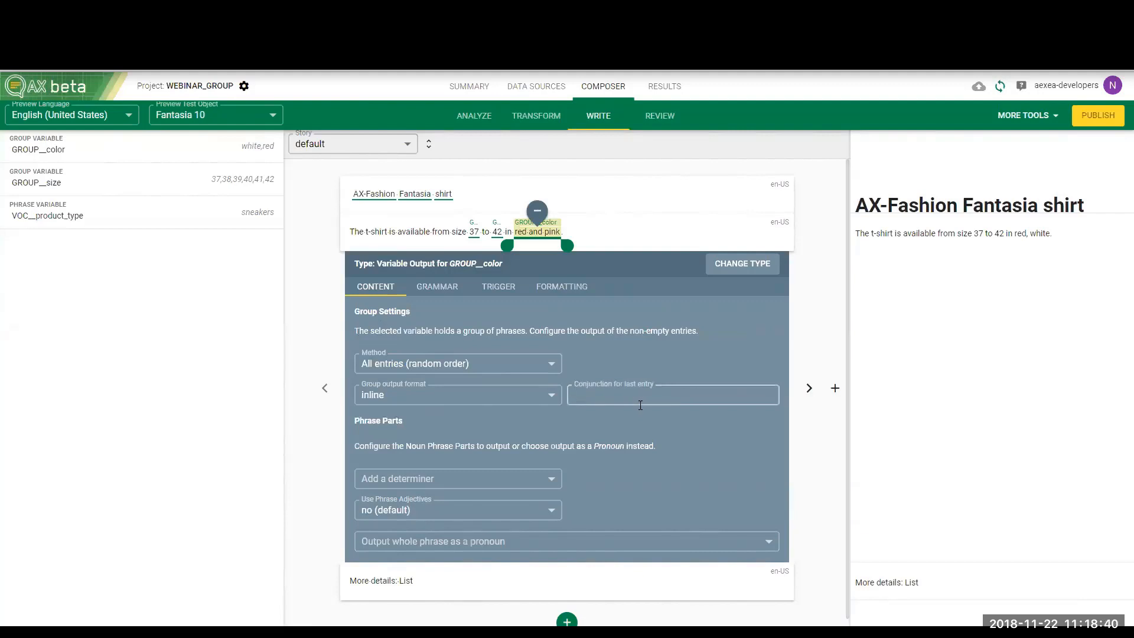
{"action": "type", "text": "und"}
{"action": "key", "text": "BackSpace"}
{"action": "key", "text": "BackSpace"}
{"action": "key", "text": "BackSpace"}
{"action": "type", "text": "and"}
{"action": "left_click", "coordinate": [732, 245]}
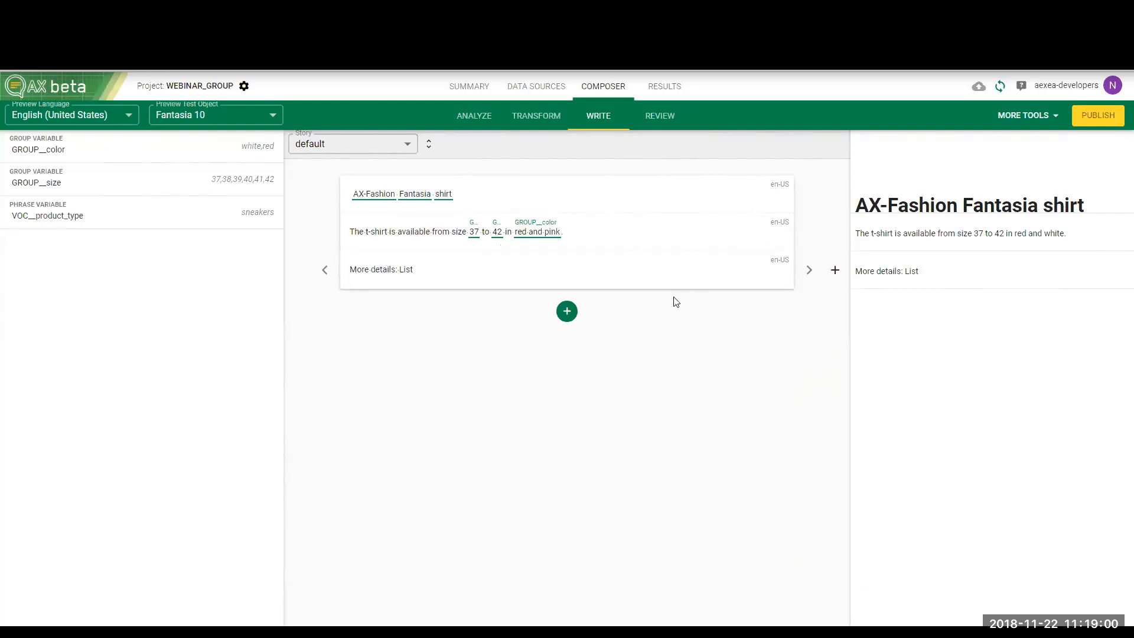
Create a container around "in red and pink" in the sentence variant listing all sizes and assign GROUP__color to it
{"action": "left_click", "coordinate": [809, 235]}
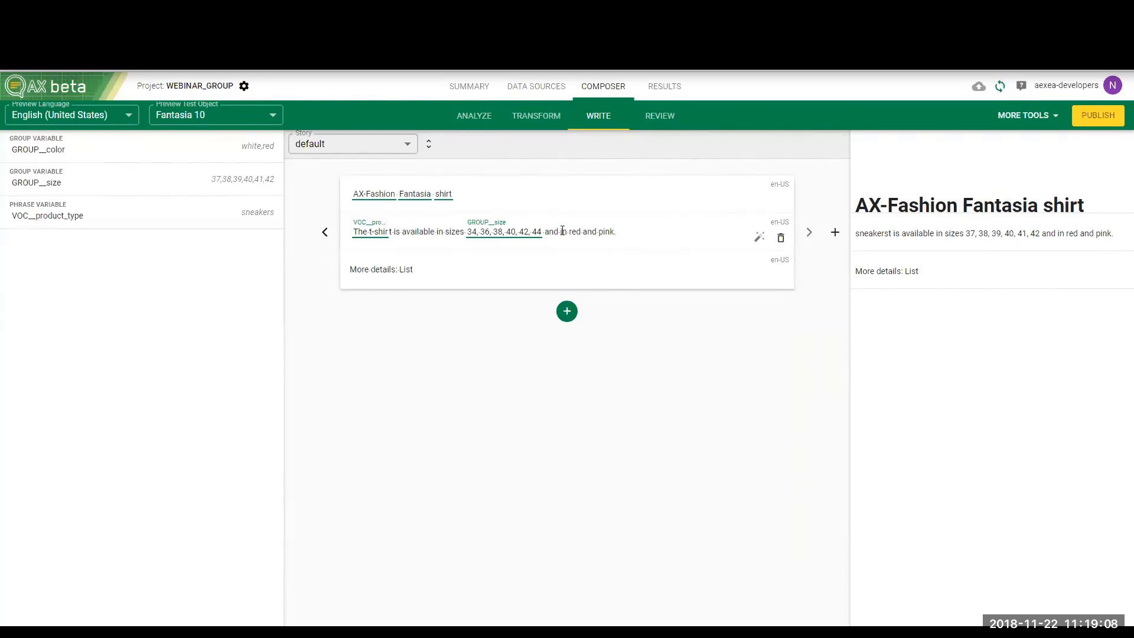
{"action": "left_click_drag", "start_coordinate": [560, 231], "coordinate": [614, 238]}
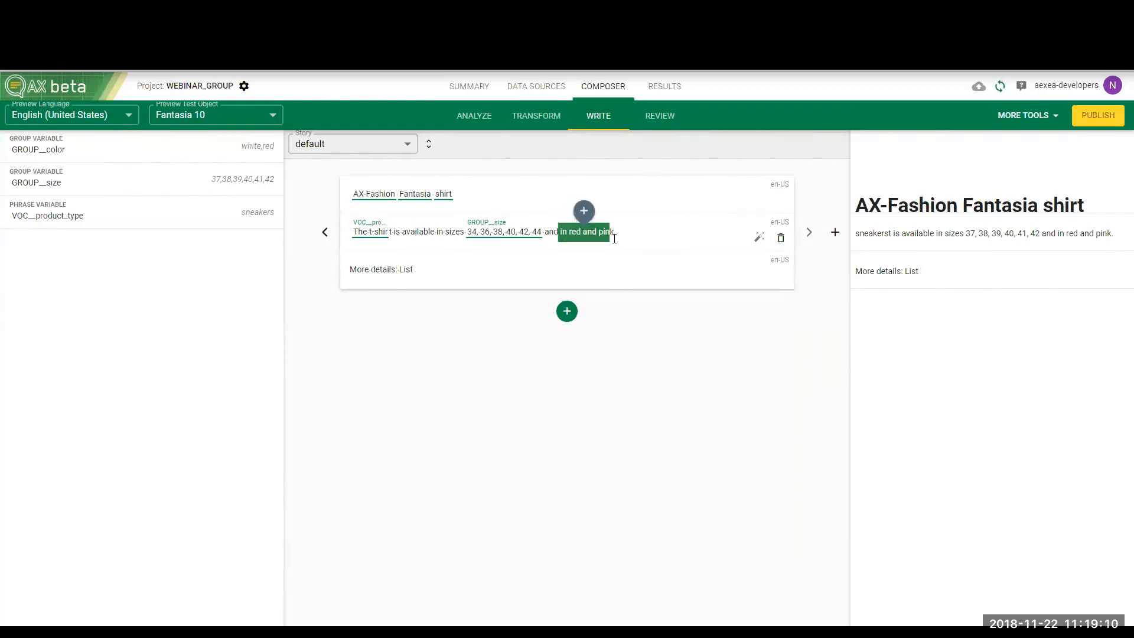
{"action": "left_click", "coordinate": [586, 213]}
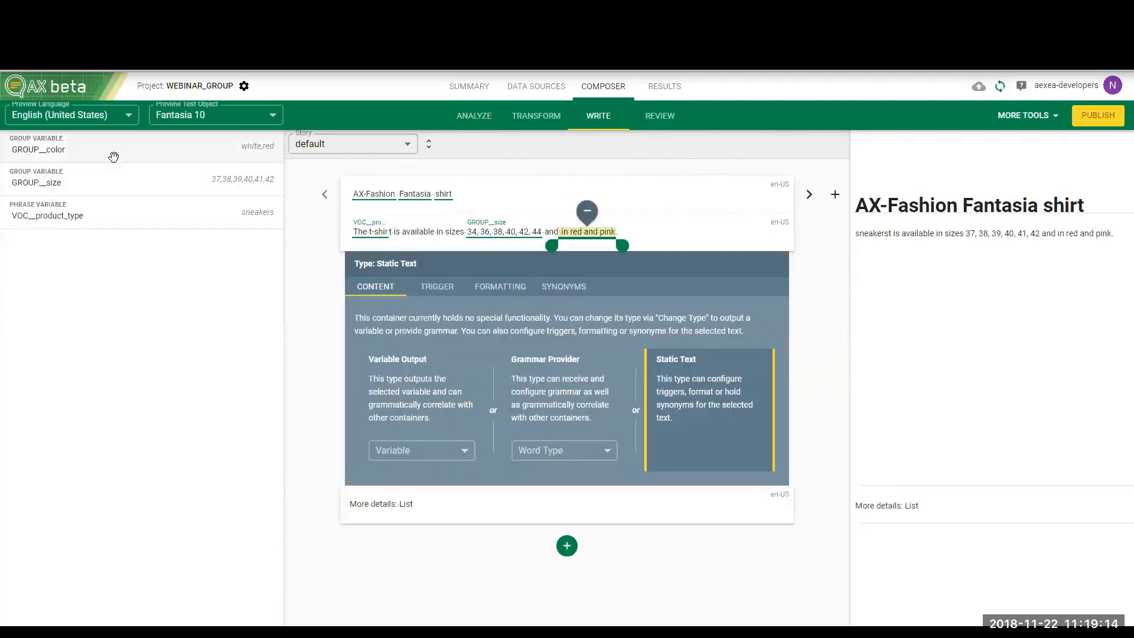
{"action": "left_click_drag", "start_coordinate": [113, 157], "coordinate": [595, 229]}
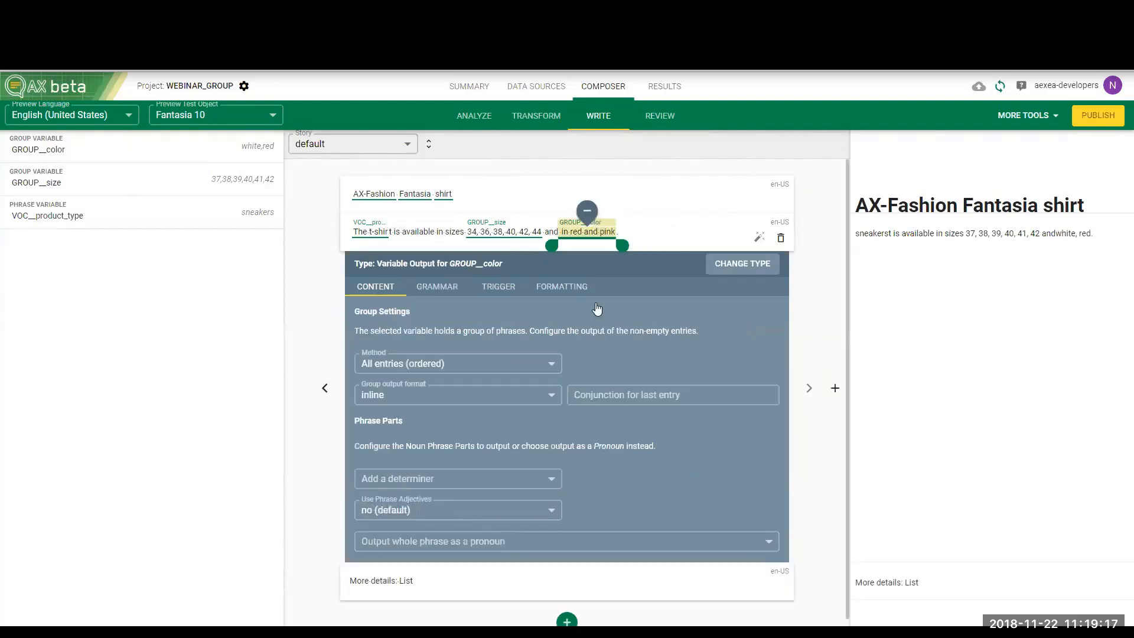
Set "and" as the last-entry conjunction for GROUP__color and shorten its container to cover only "red and pink"
{"action": "left_click", "coordinate": [626, 393]}
{"action": "type", "text": "and"}
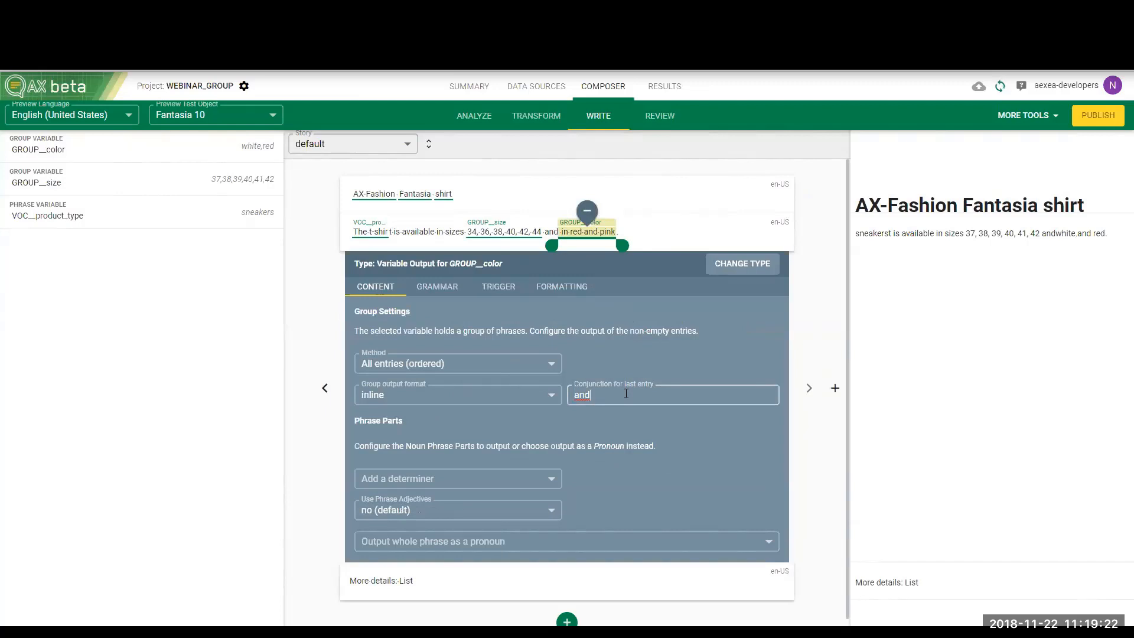
{"action": "left_click", "coordinate": [642, 245]}
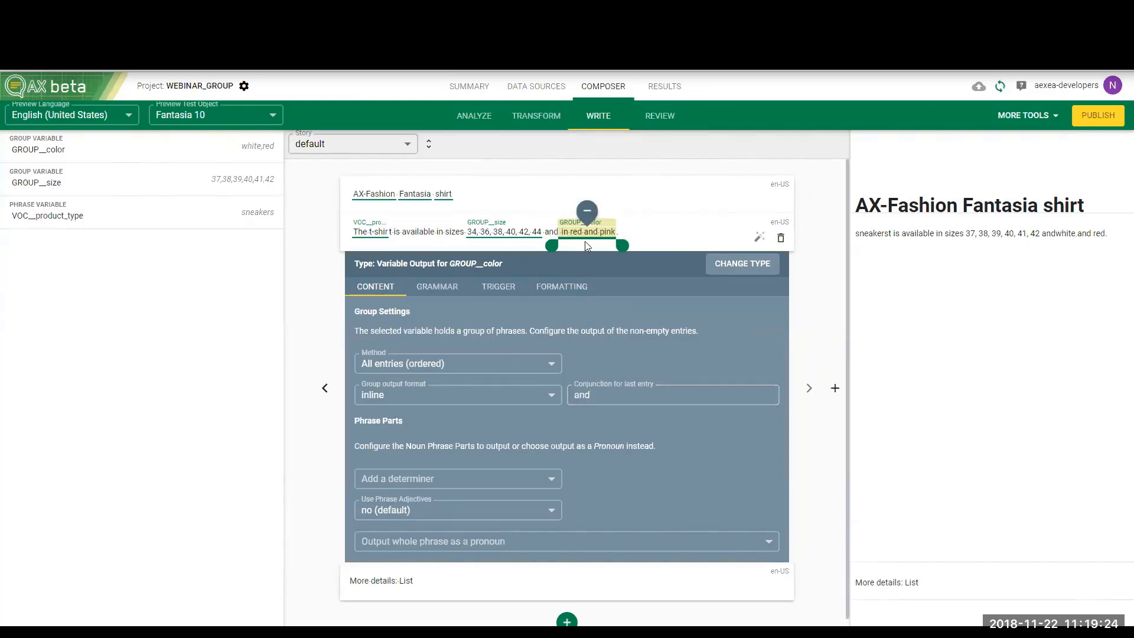
{"action": "left_click_drag", "start_coordinate": [552, 244], "coordinate": [564, 246]}
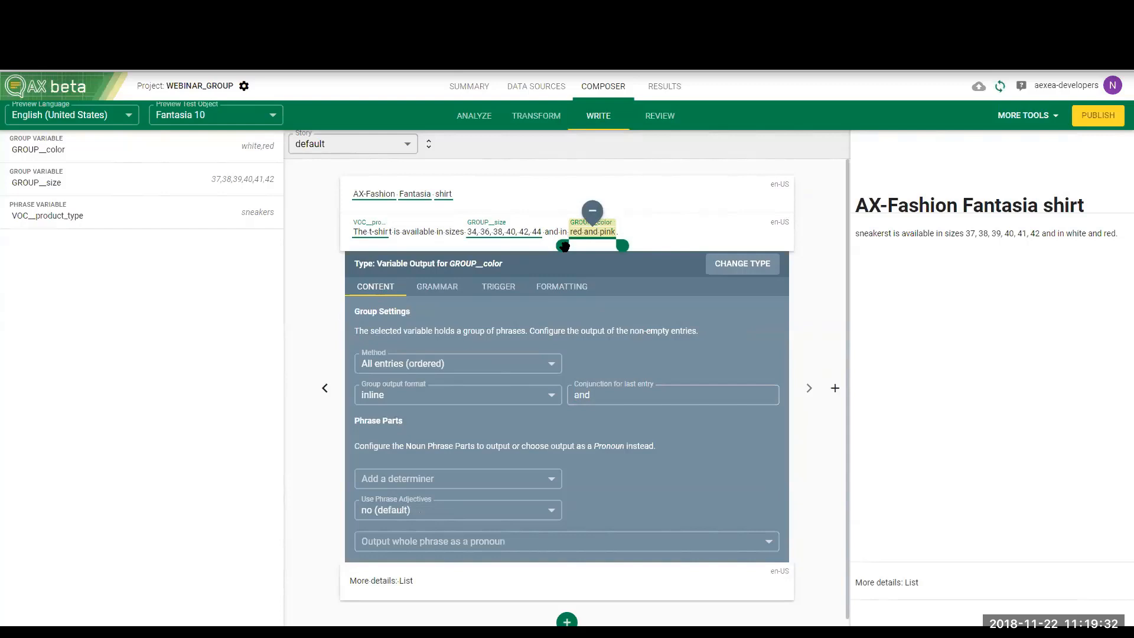
{"action": "left_click", "coordinate": [651, 238]}
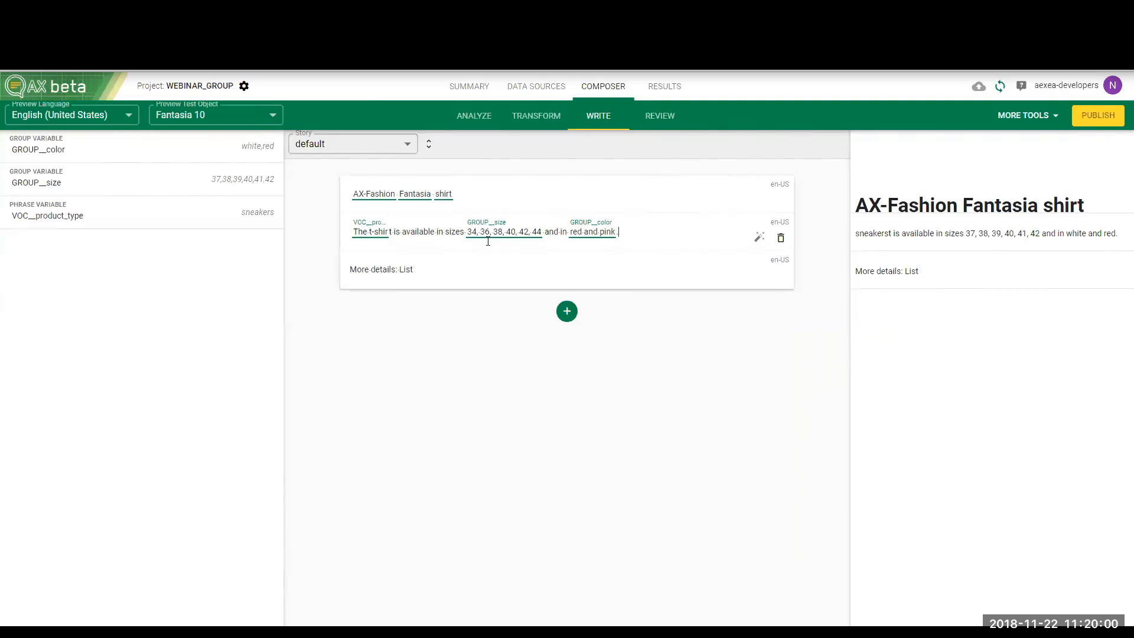
Create a STRING data node named country_of_origin from the country_of_origin field in the analysis
{"action": "left_click", "coordinate": [527, 116]}
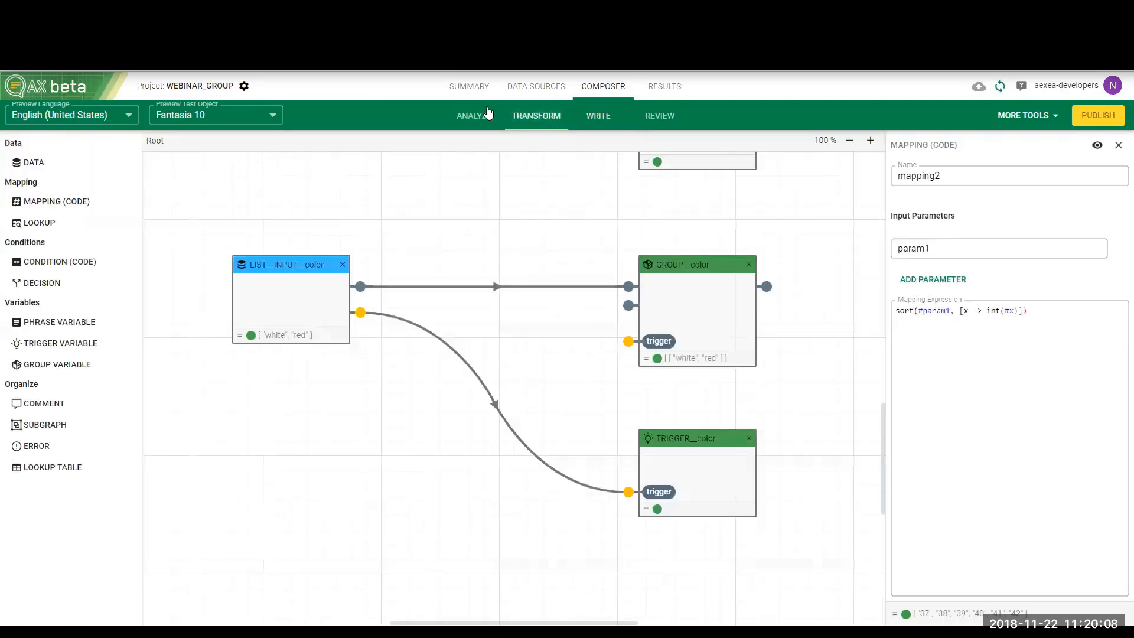
{"action": "left_click", "coordinate": [488, 114]}
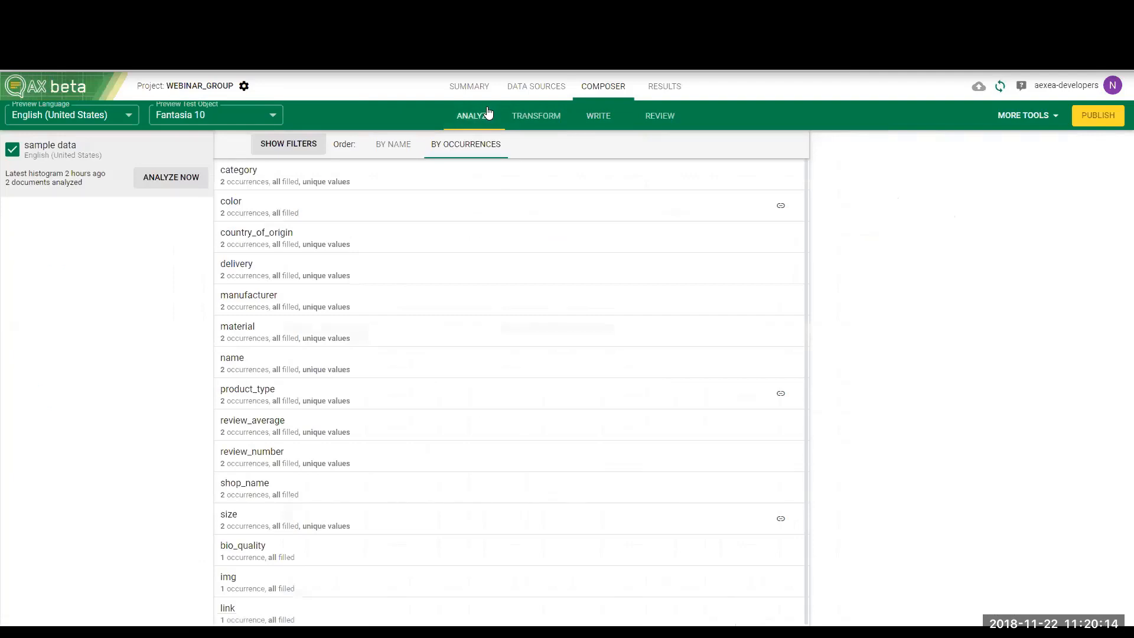
{"action": "left_click", "coordinate": [340, 239]}
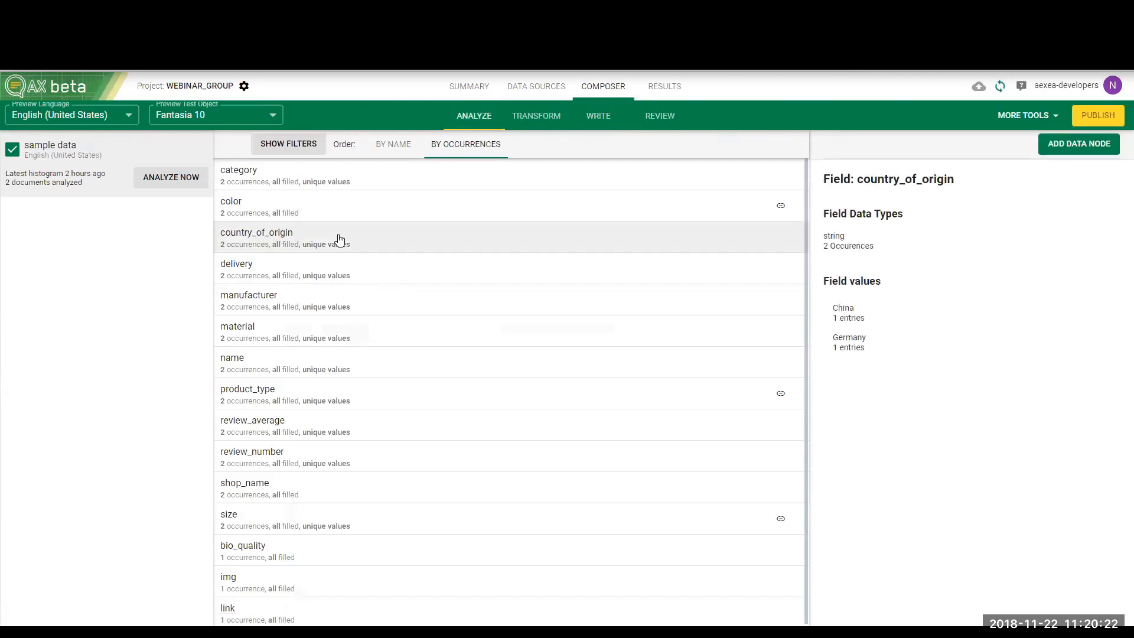
{"action": "left_click", "coordinate": [1070, 147]}
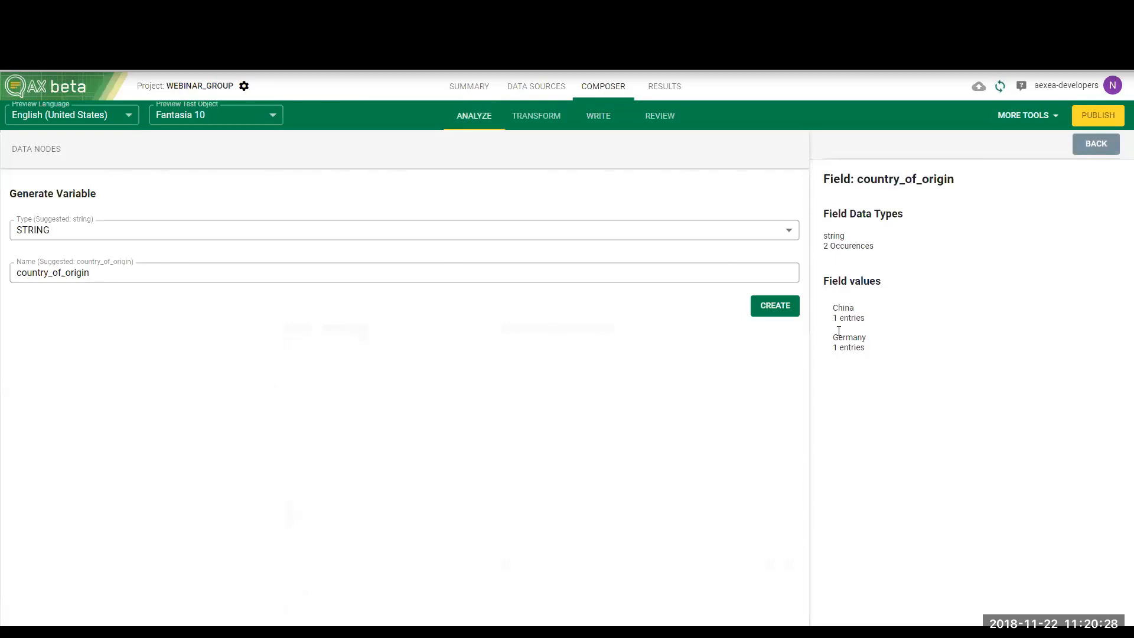
{"action": "left_click", "coordinate": [795, 308]}
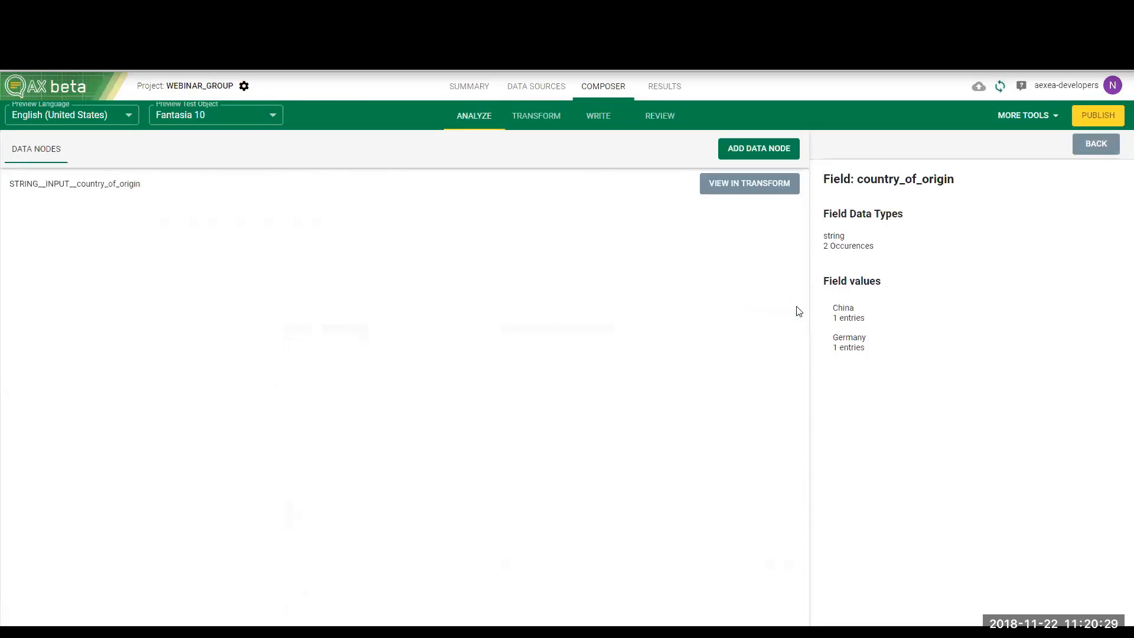
{"action": "left_click", "coordinate": [1105, 147]}
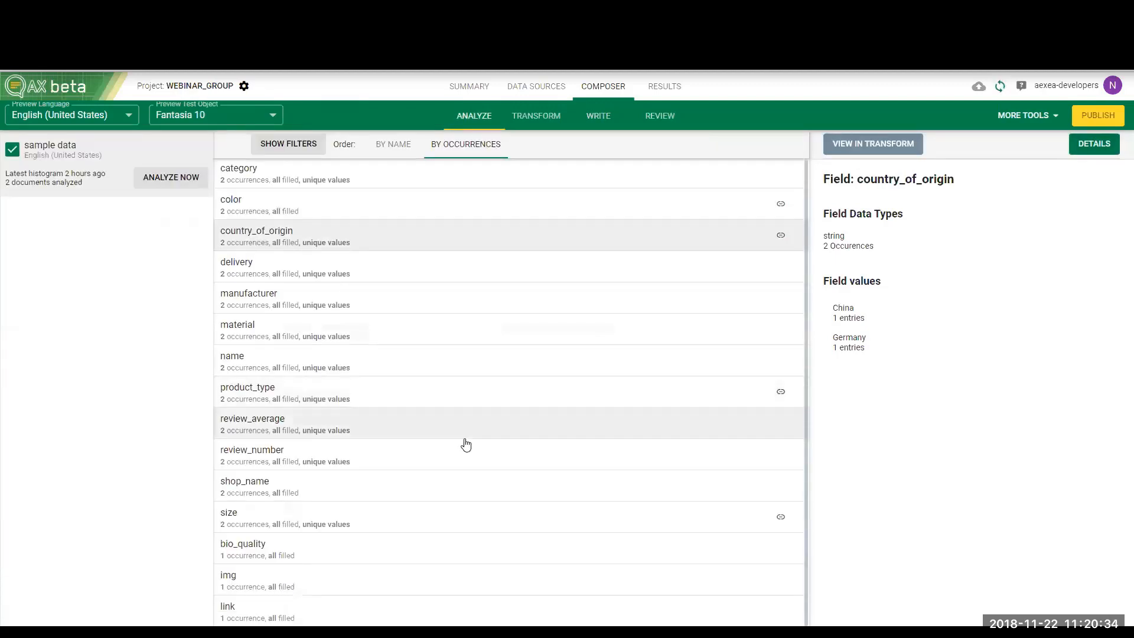
Create a STRING data node named material from the material field
{"action": "left_click", "coordinate": [455, 348]}
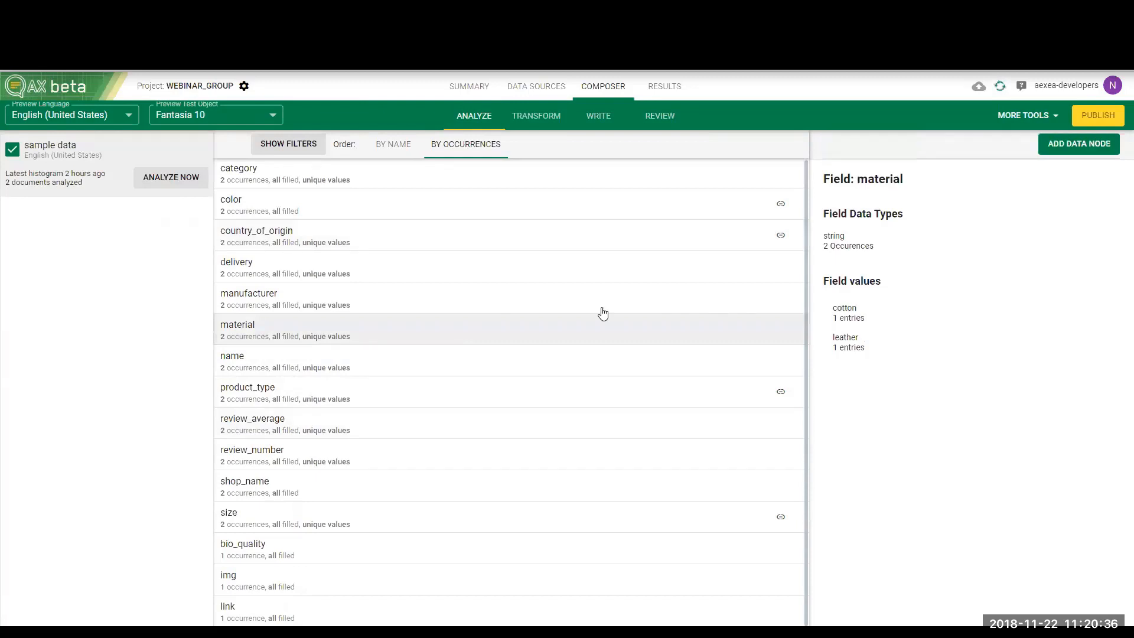
{"action": "left_click", "coordinate": [1076, 152]}
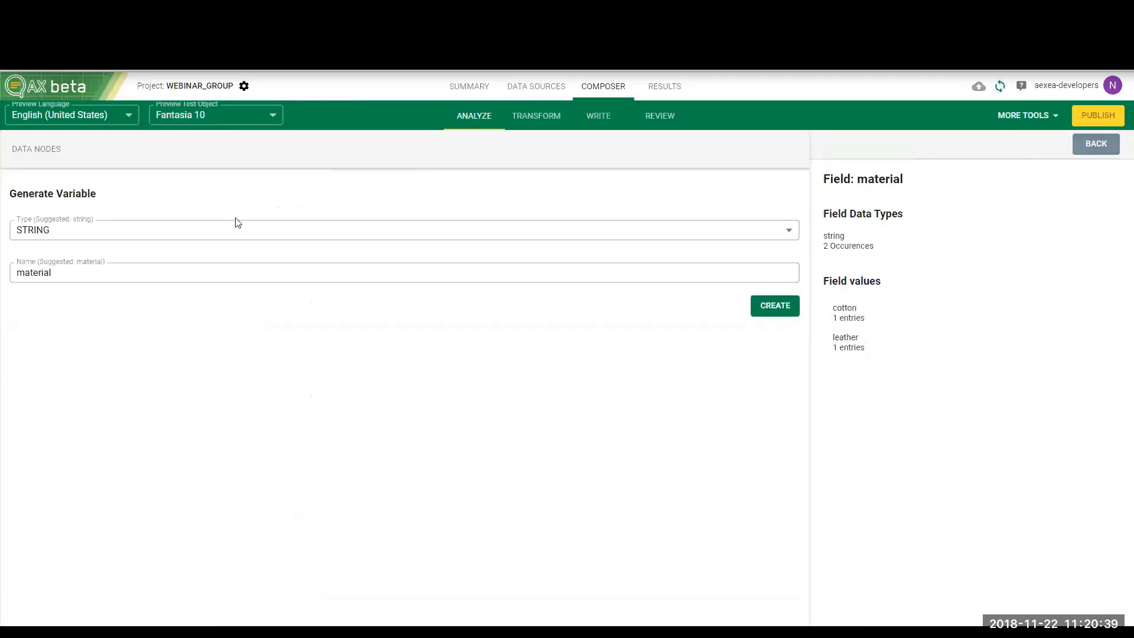
{"action": "left_click", "coordinate": [775, 318]}
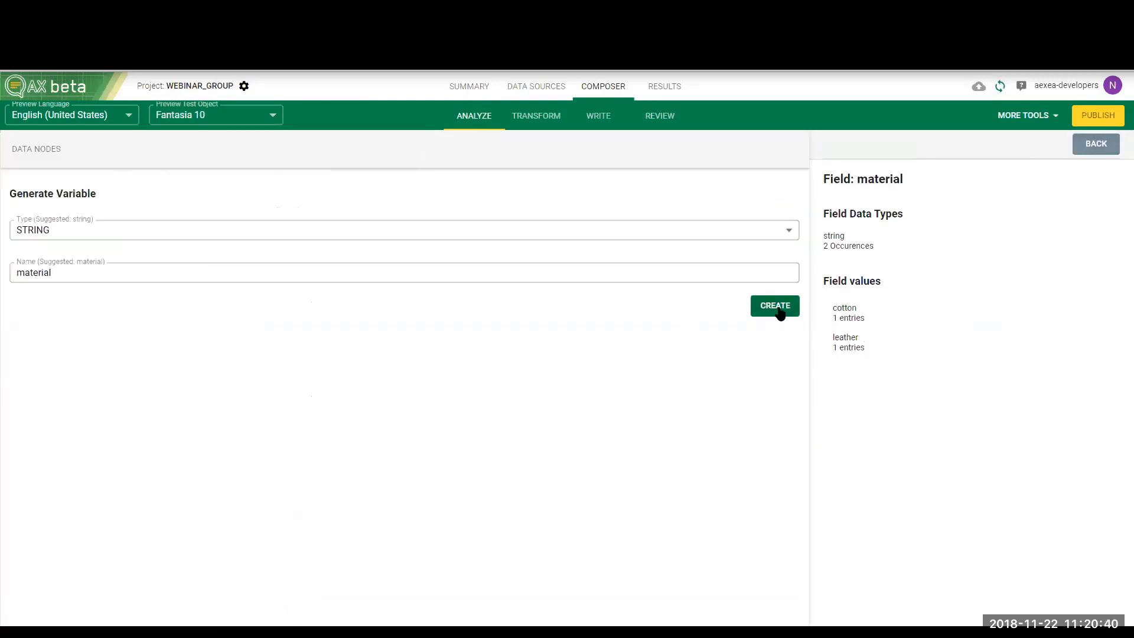
{"action": "left_click", "coordinate": [1097, 147]}
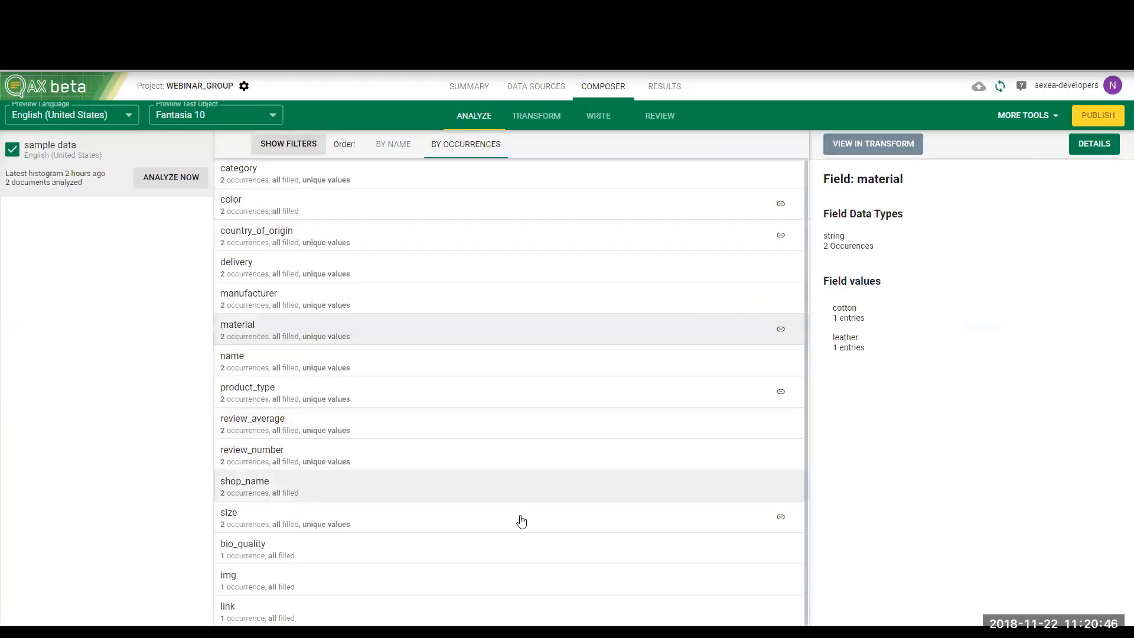
Create a STRING data node named bio_quality from the bio_quality field
{"action": "left_click", "coordinate": [534, 551]}
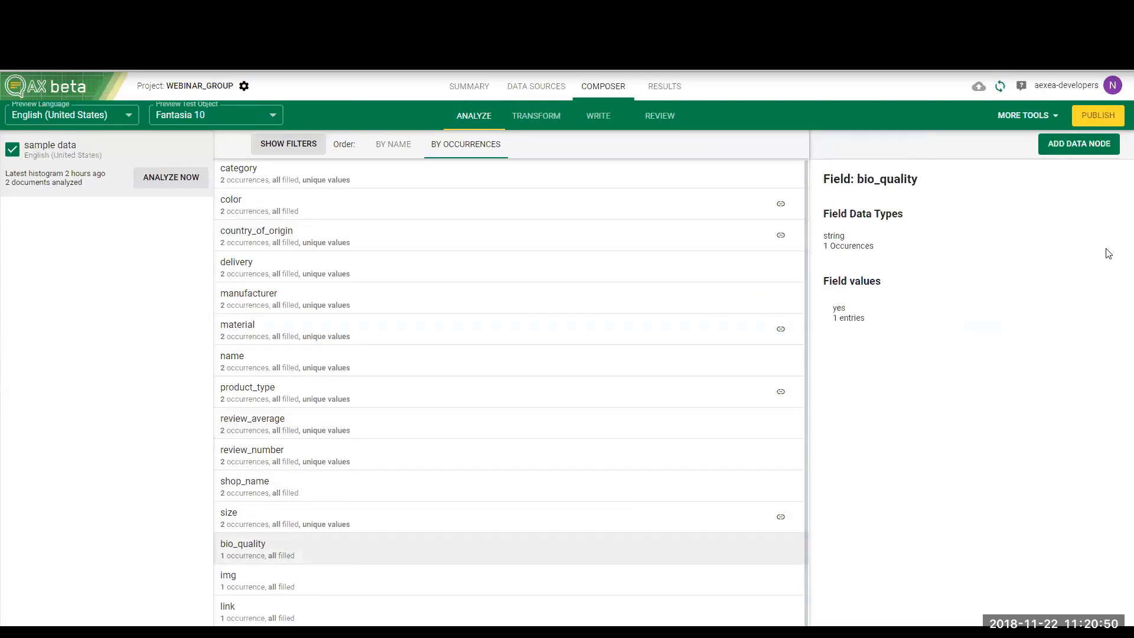
{"action": "left_click", "coordinate": [1102, 147]}
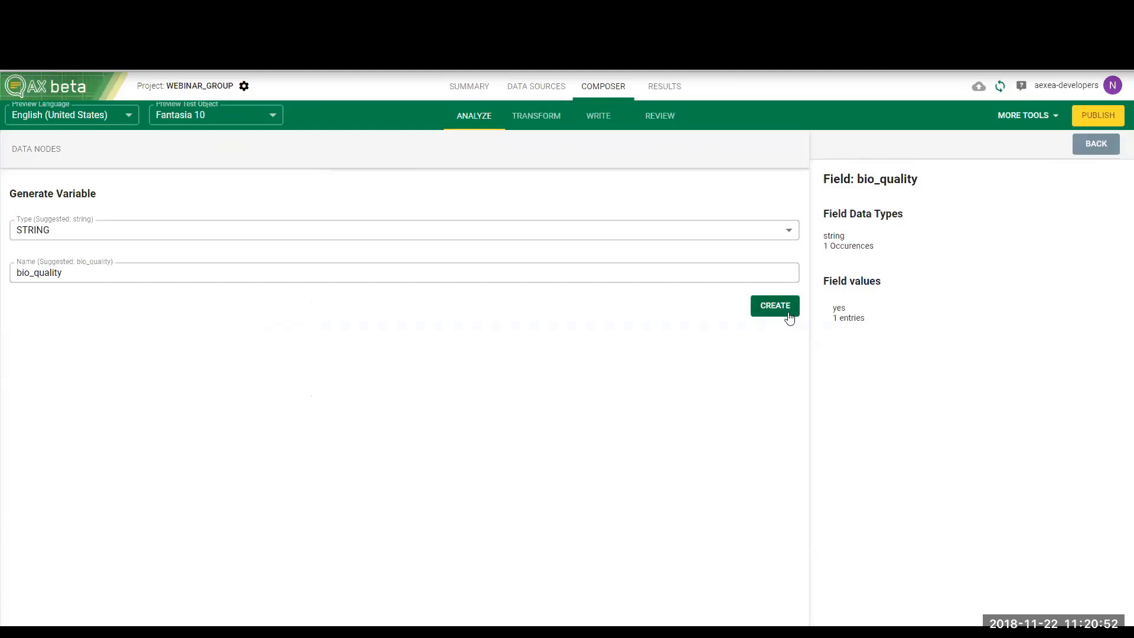
{"action": "left_click", "coordinate": [780, 304]}
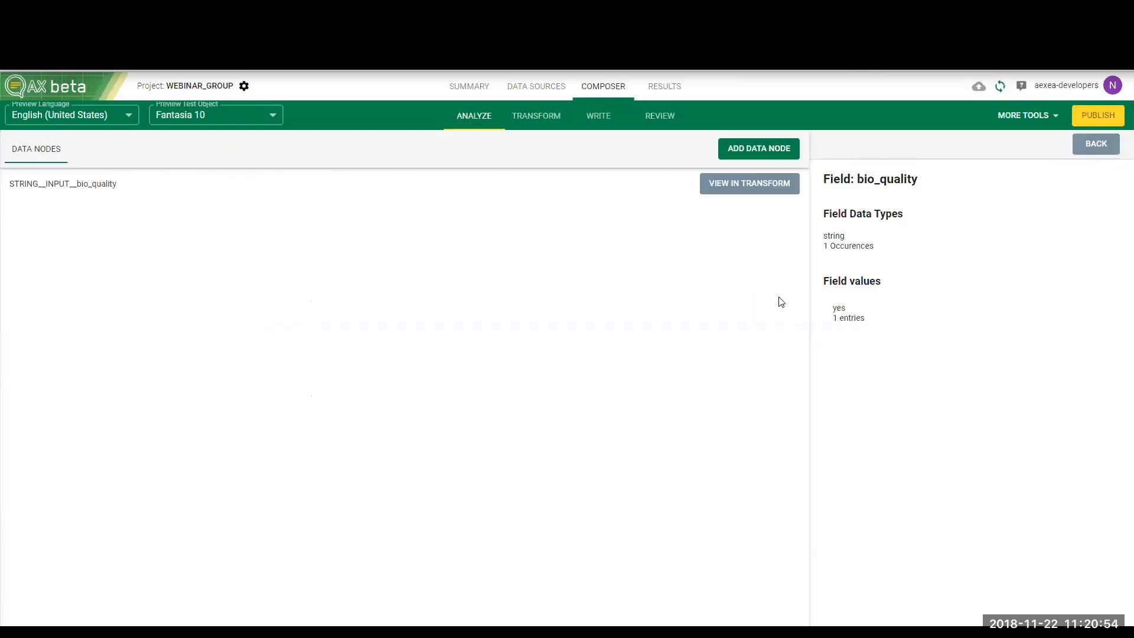
Add a group variable to the transform graph beside the new phrase variable nodes and name it group_details
{"action": "left_click", "coordinate": [558, 116]}
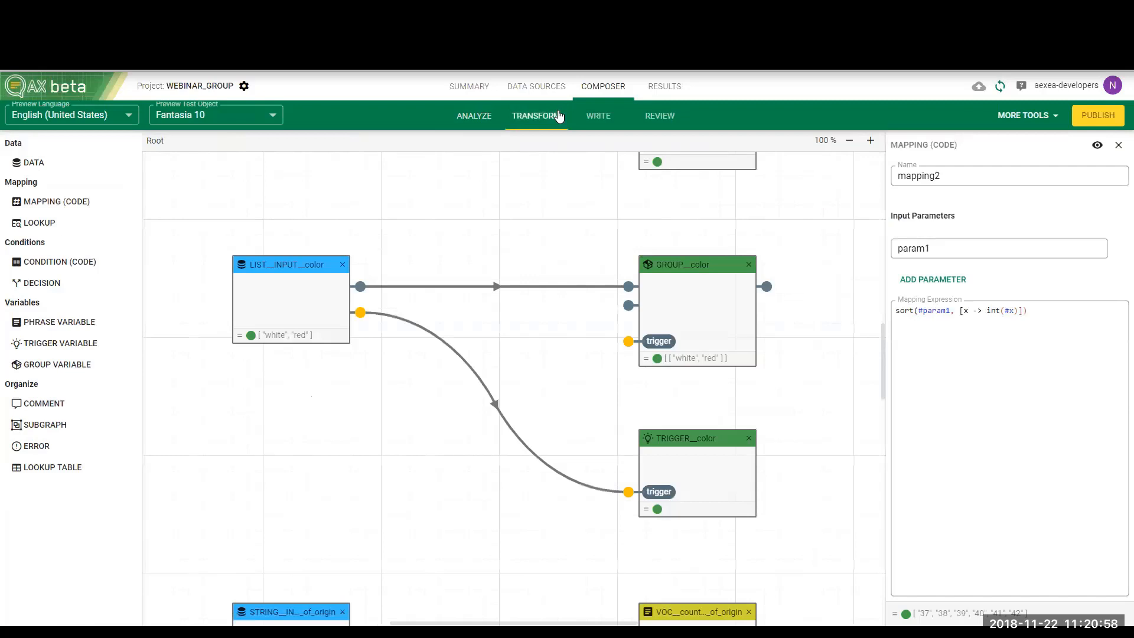
{"action": "scroll", "coordinate": [554, 375], "scroll_direction": "down", "scroll_amount": 5}
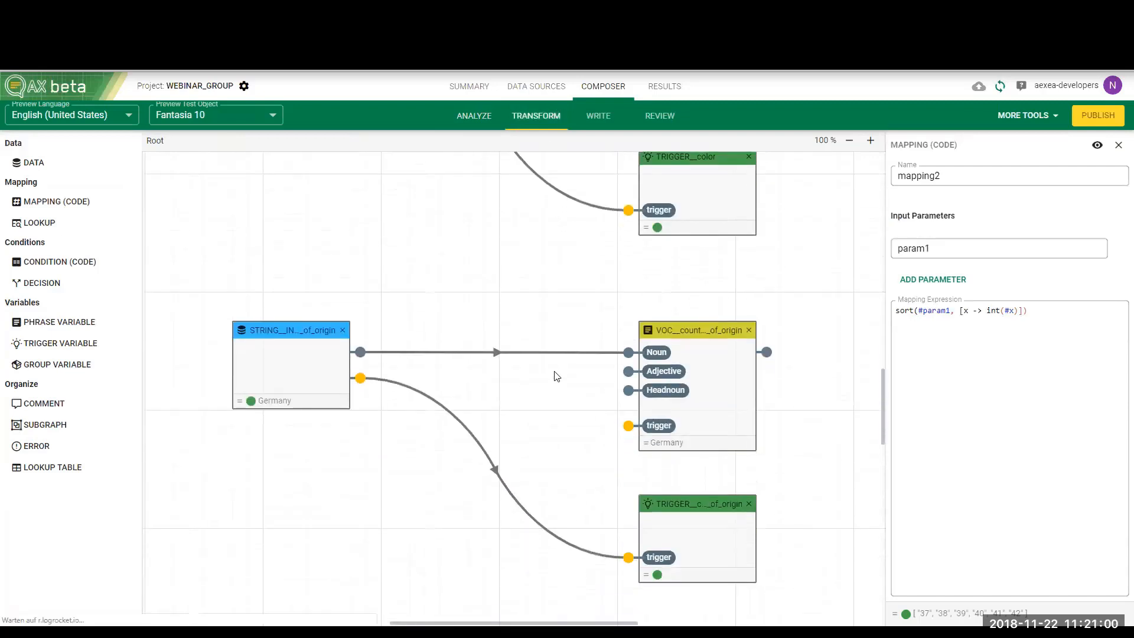
{"action": "scroll", "coordinate": [554, 374], "scroll_direction": "down", "scroll_amount": 2}
{"action": "scroll", "coordinate": [555, 375], "scroll_direction": "down", "scroll_amount": 2}
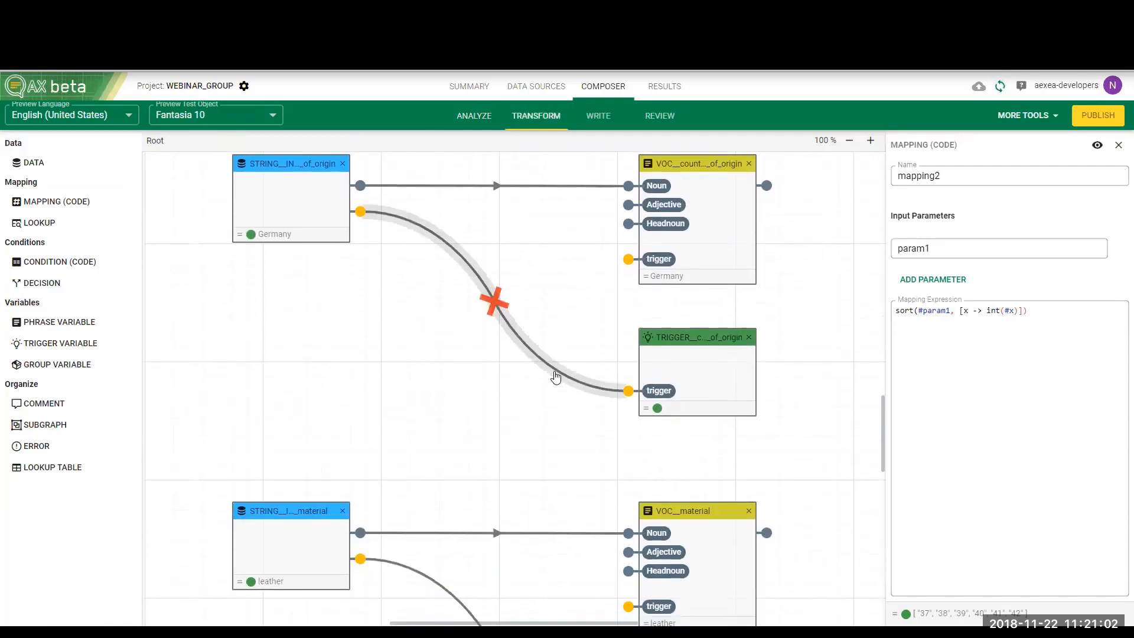
{"action": "scroll", "coordinate": [538, 321], "scroll_direction": "down", "scroll_amount": 4}
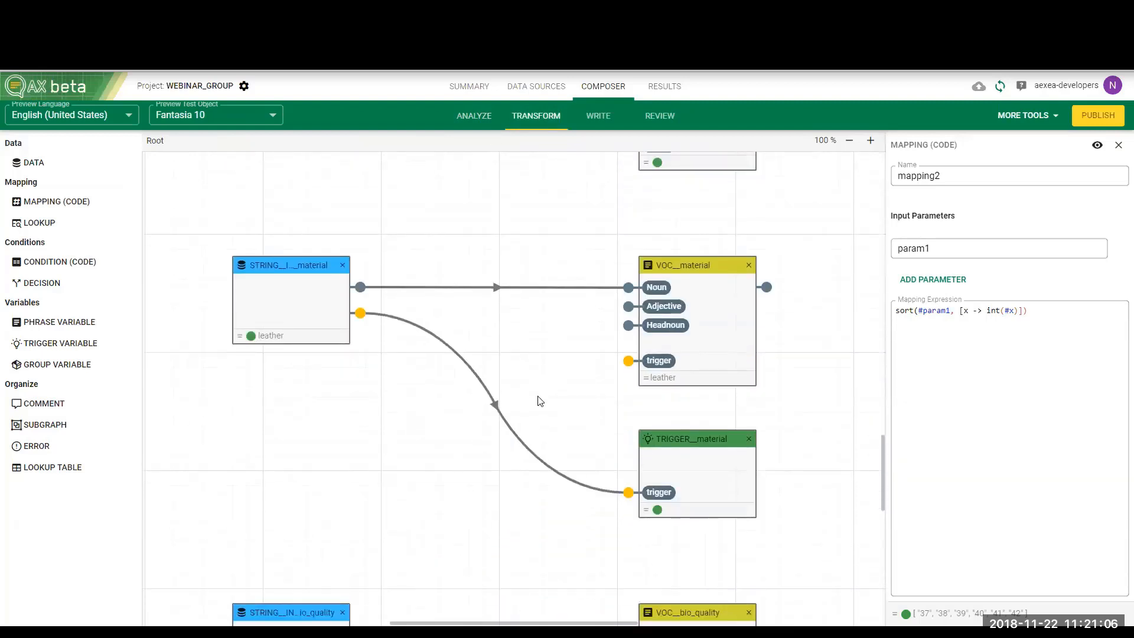
{"action": "scroll", "coordinate": [539, 399], "scroll_direction": "down", "scroll_amount": 5}
{"action": "scroll", "coordinate": [540, 401], "scroll_direction": "up", "scroll_amount": 7}
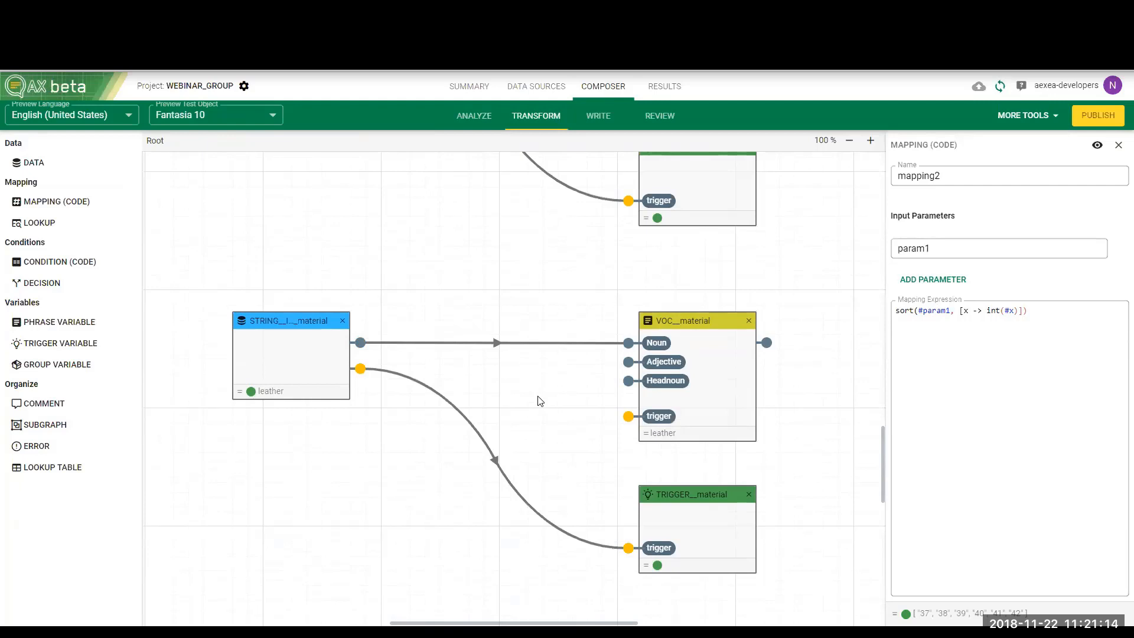
{"action": "left_click", "coordinate": [76, 372]}
{"action": "left_click_drag", "start_coordinate": [635, 332], "coordinate": [870, 226]}
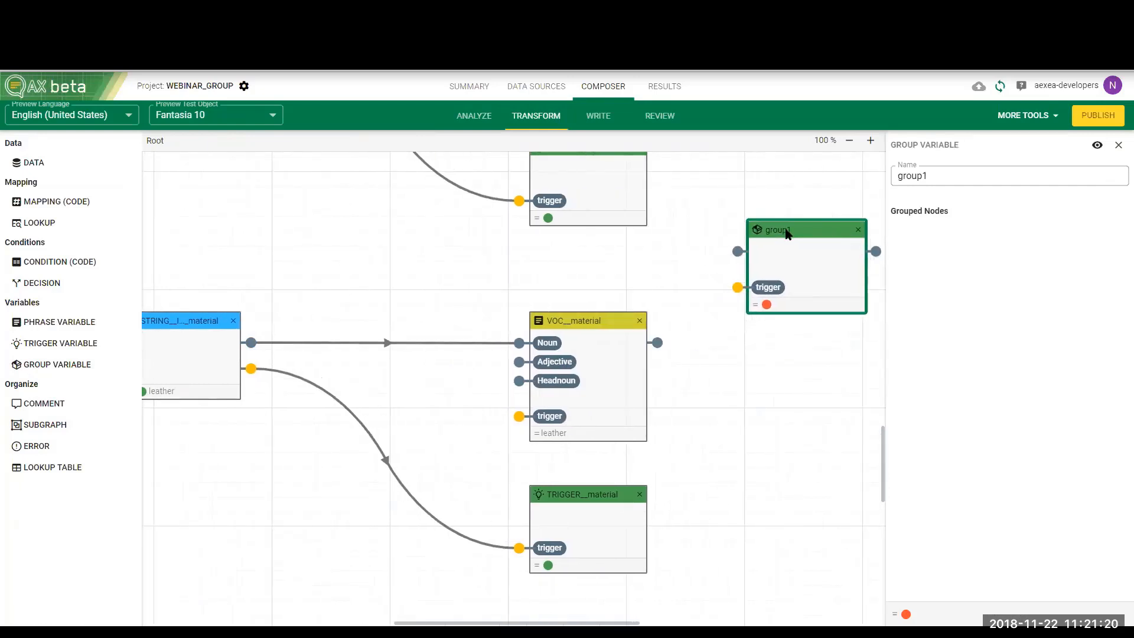
{"action": "left_click", "coordinate": [935, 177]}
{"action": "key", "text": "BackSpace"}
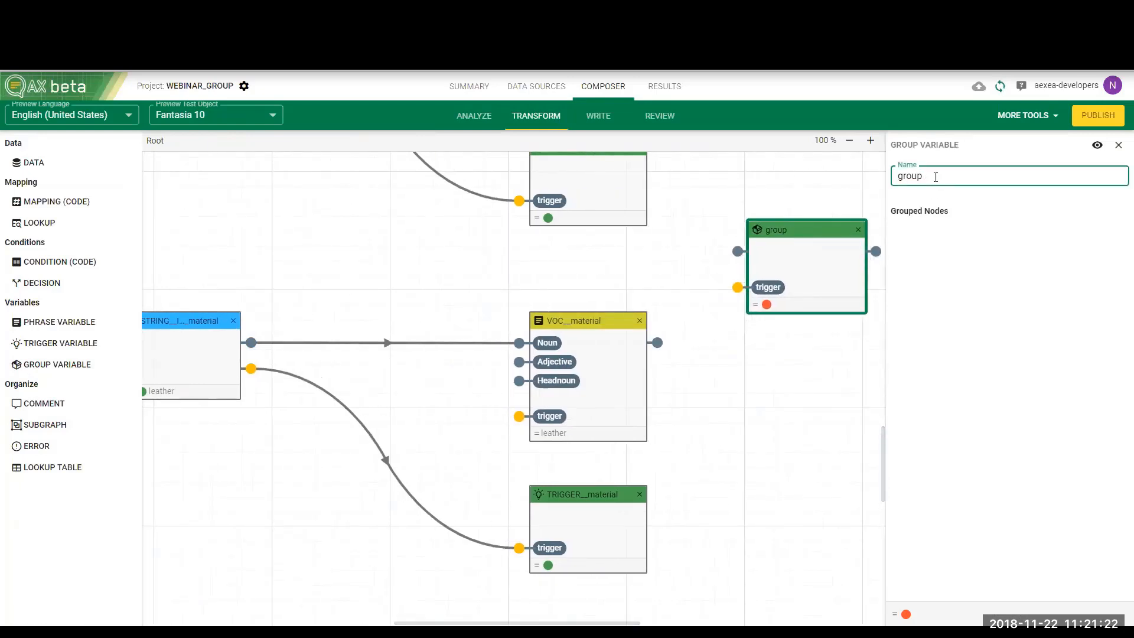
{"action": "type", "text": "_details"}
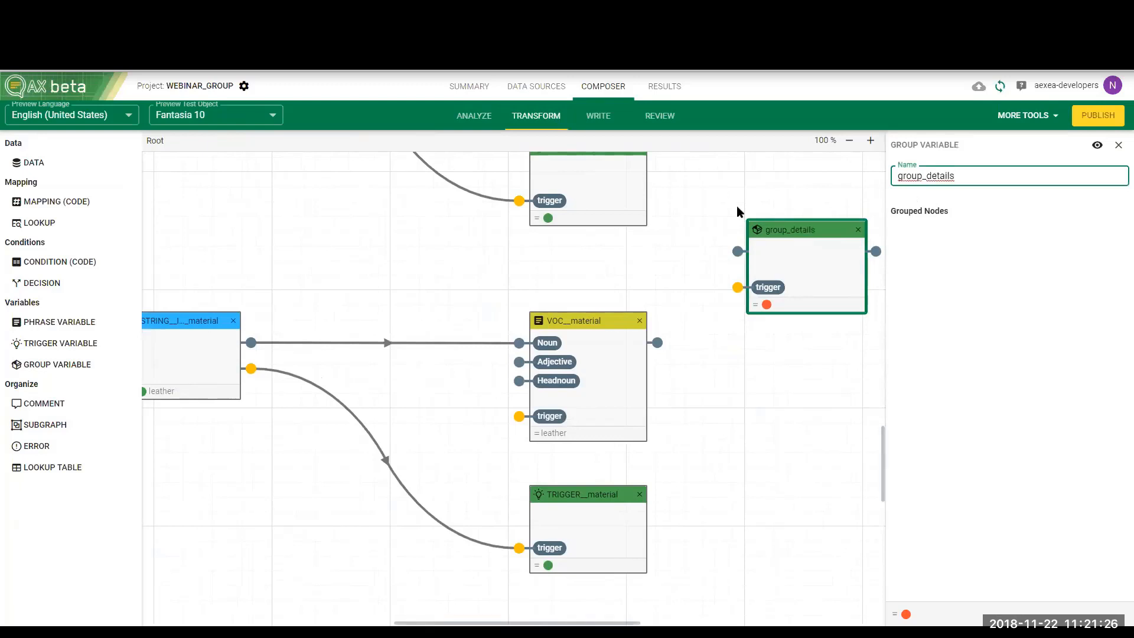
Connect the outputs of VOC__country_of_origin, VOC__material and VOC__bio_quality to the inputs of group_details
{"action": "scroll", "coordinate": [736, 210], "scroll_direction": "up", "scroll_amount": 4}
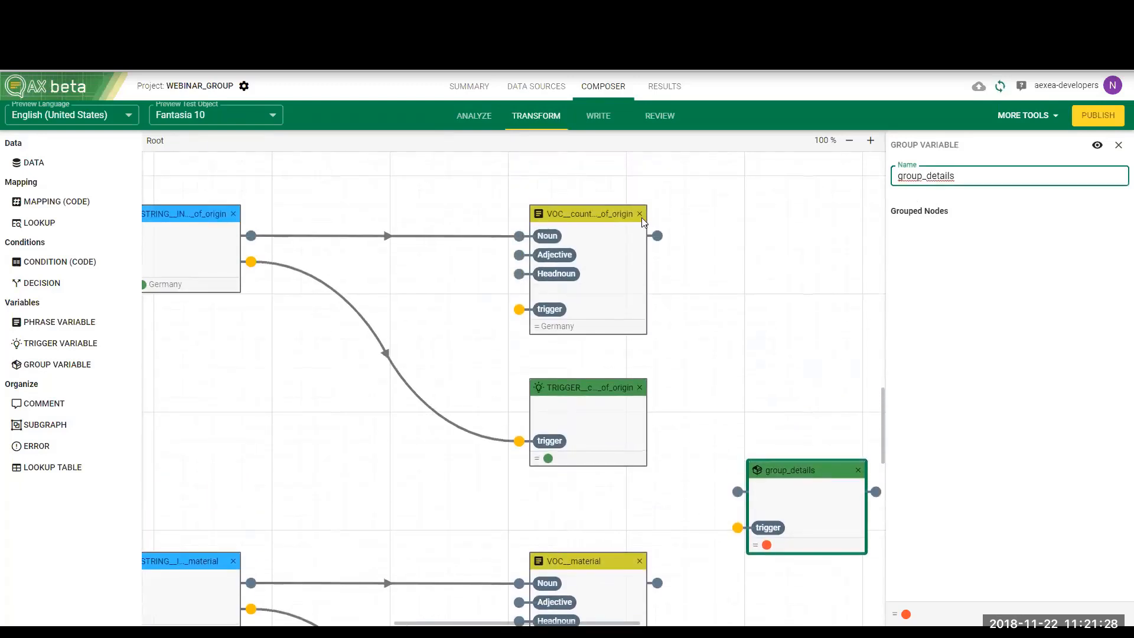
{"action": "left_click_drag", "start_coordinate": [657, 235], "coordinate": [738, 493]}
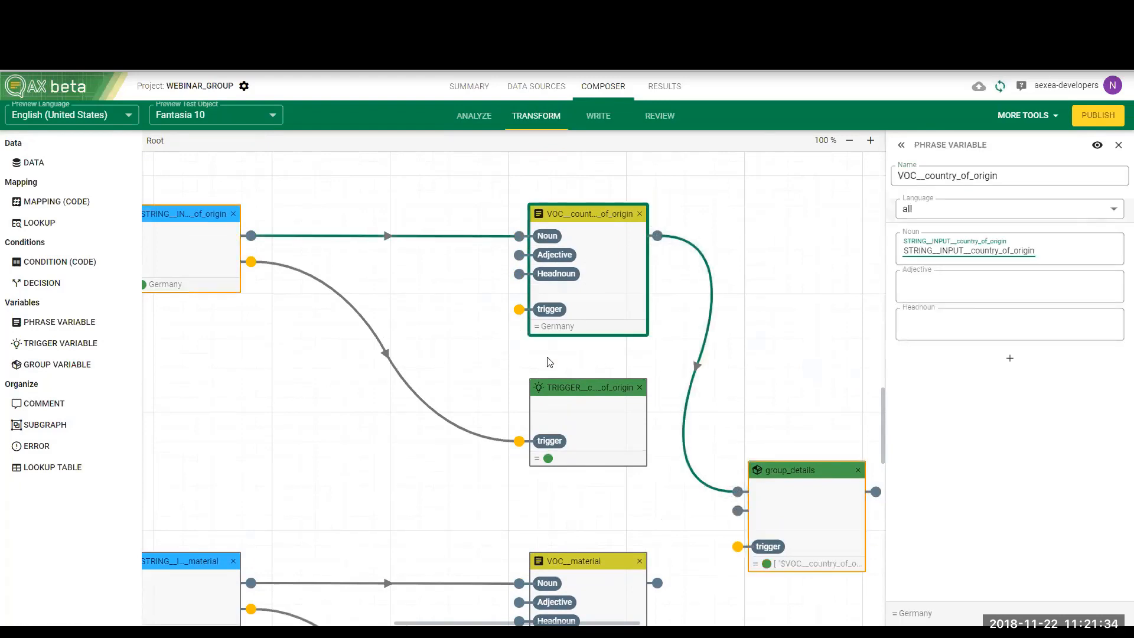
{"action": "scroll", "coordinate": [577, 341], "scroll_direction": "down", "scroll_amount": 2}
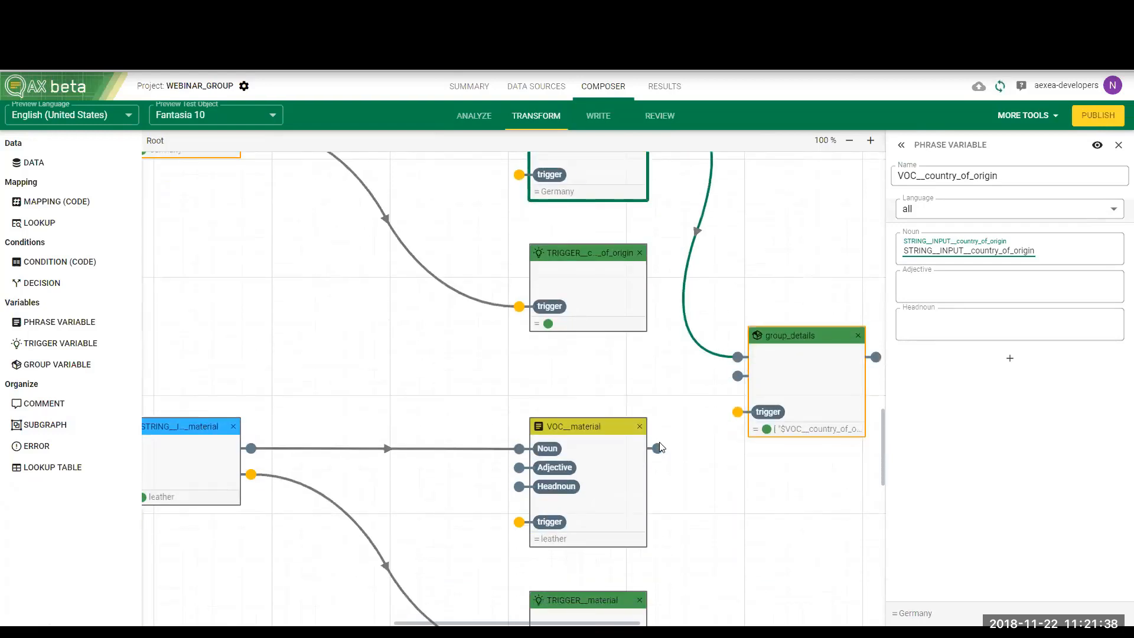
{"action": "left_click_drag", "start_coordinate": [659, 447], "coordinate": [737, 375]}
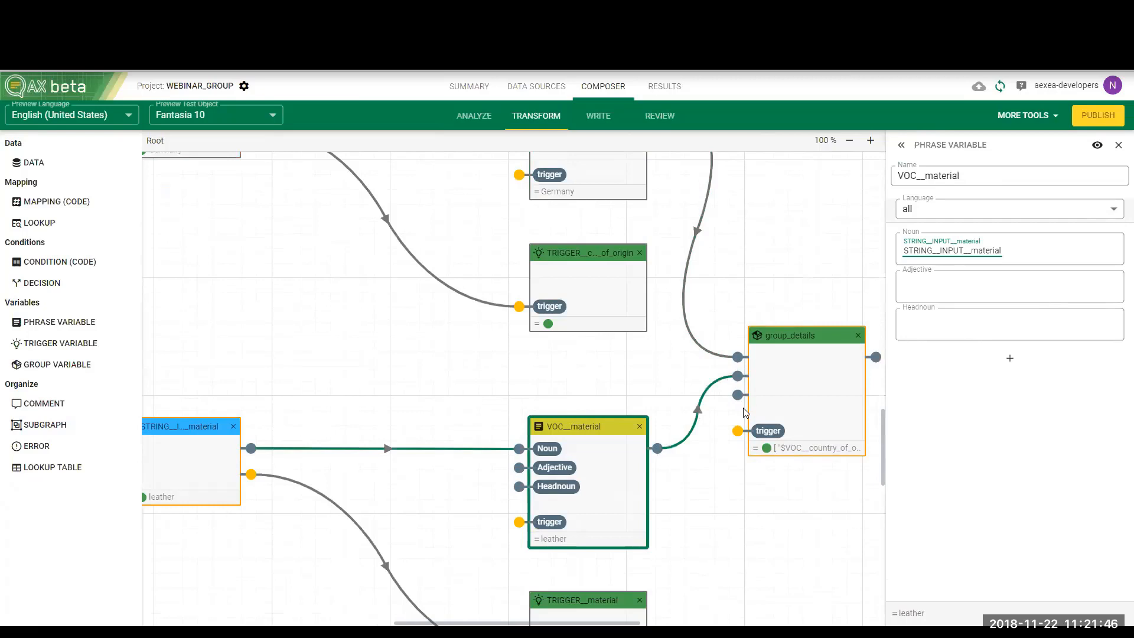
{"action": "scroll", "coordinate": [744, 412], "scroll_direction": "down", "scroll_amount": 5}
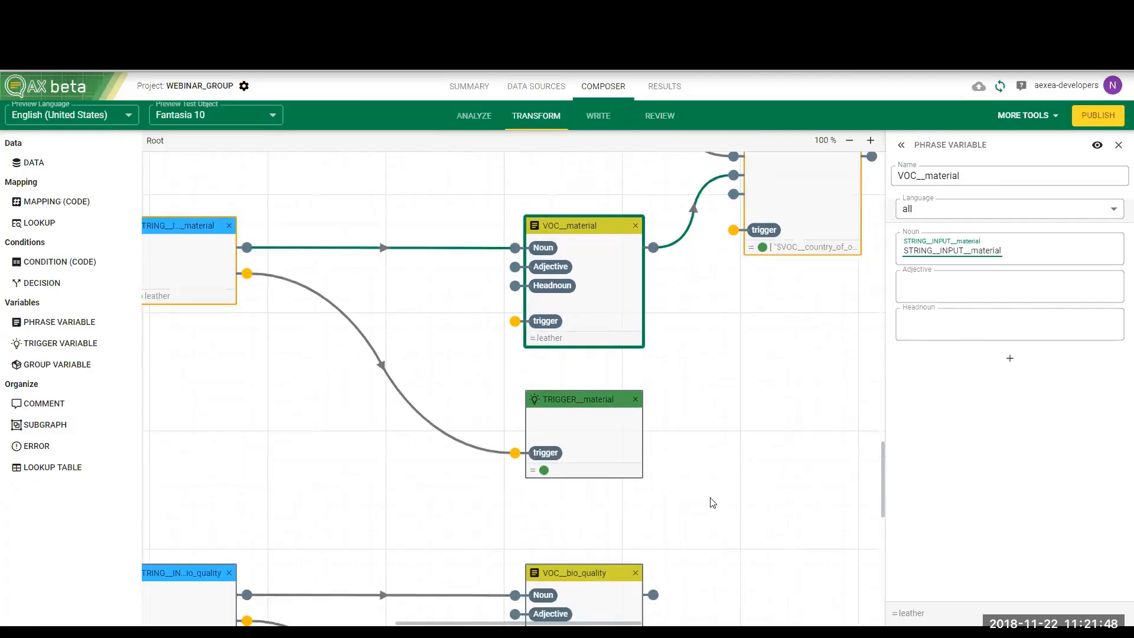
{"action": "left_click_drag", "start_coordinate": [650, 565], "coordinate": [732, 313]}
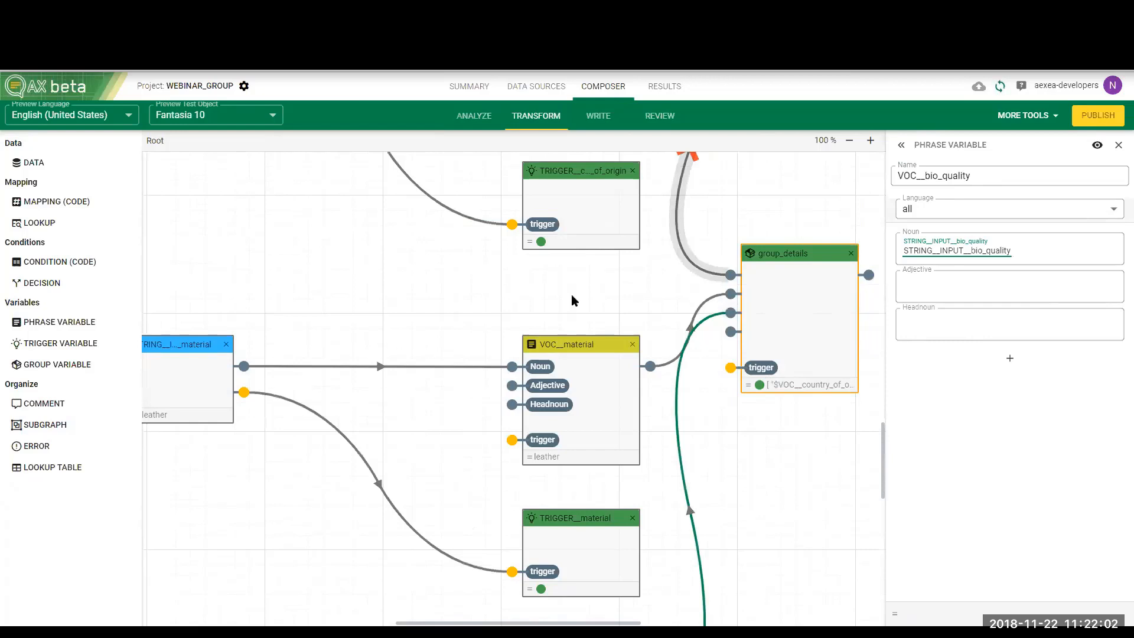
Turn the word "List" in the "More details" statement into a container that outputs the group_details variable
{"action": "scroll", "coordinate": [638, 298], "scroll_direction": "up", "scroll_amount": 5}
{"action": "scroll", "coordinate": [637, 297], "scroll_direction": "down", "scroll_amount": 2}
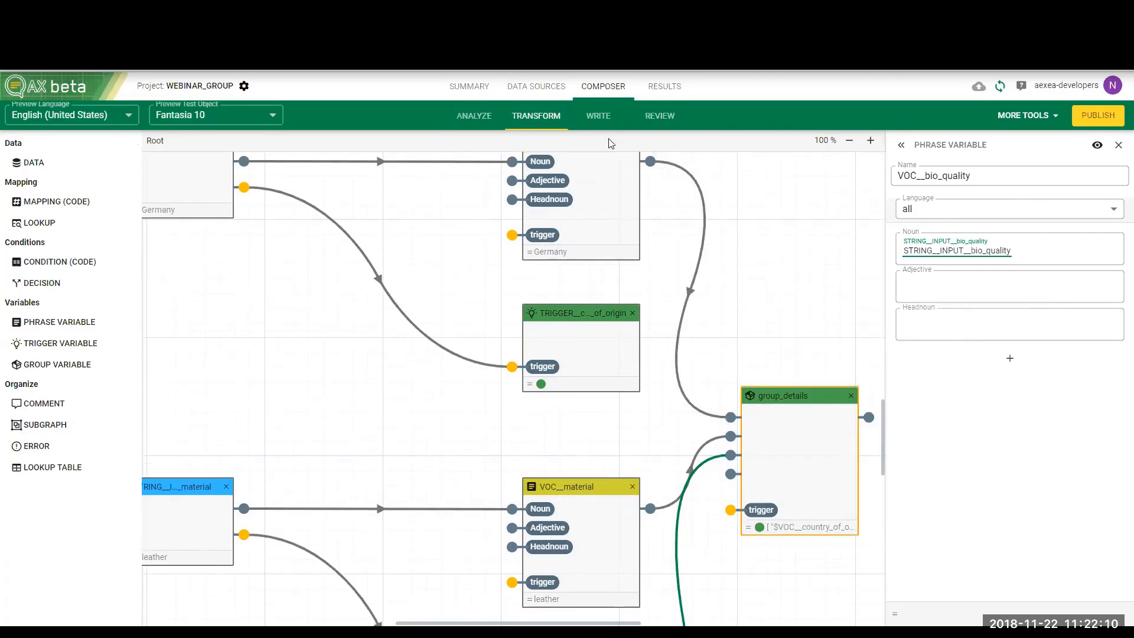
{"action": "left_click", "coordinate": [603, 123]}
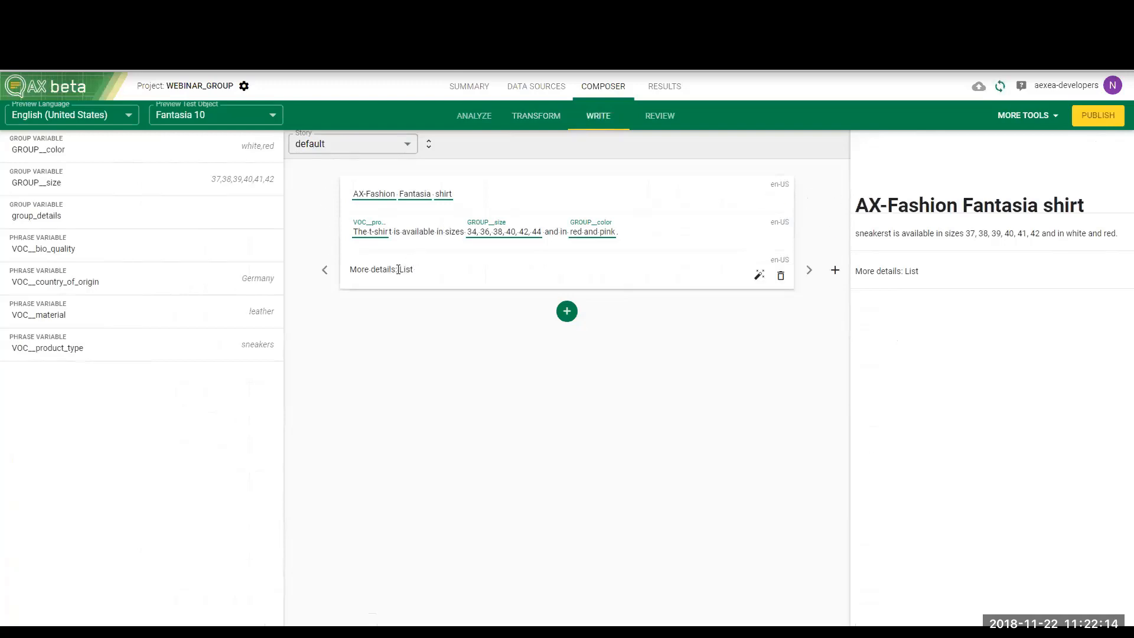
{"action": "left_click_drag", "start_coordinate": [407, 270], "coordinate": [413, 271]}
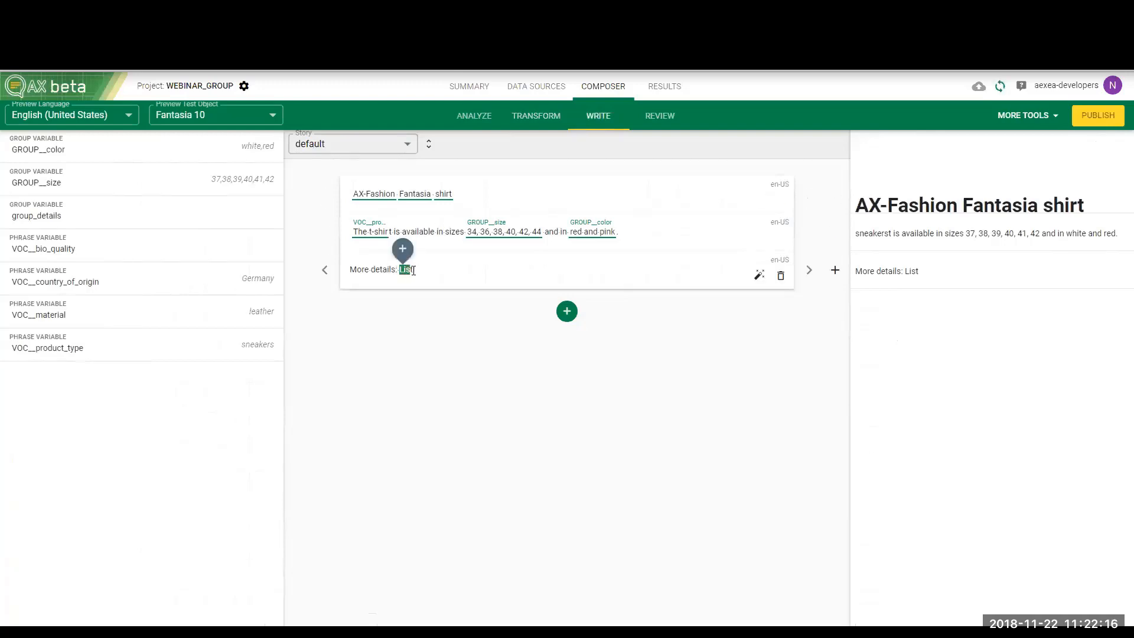
{"action": "left_click", "coordinate": [407, 249]}
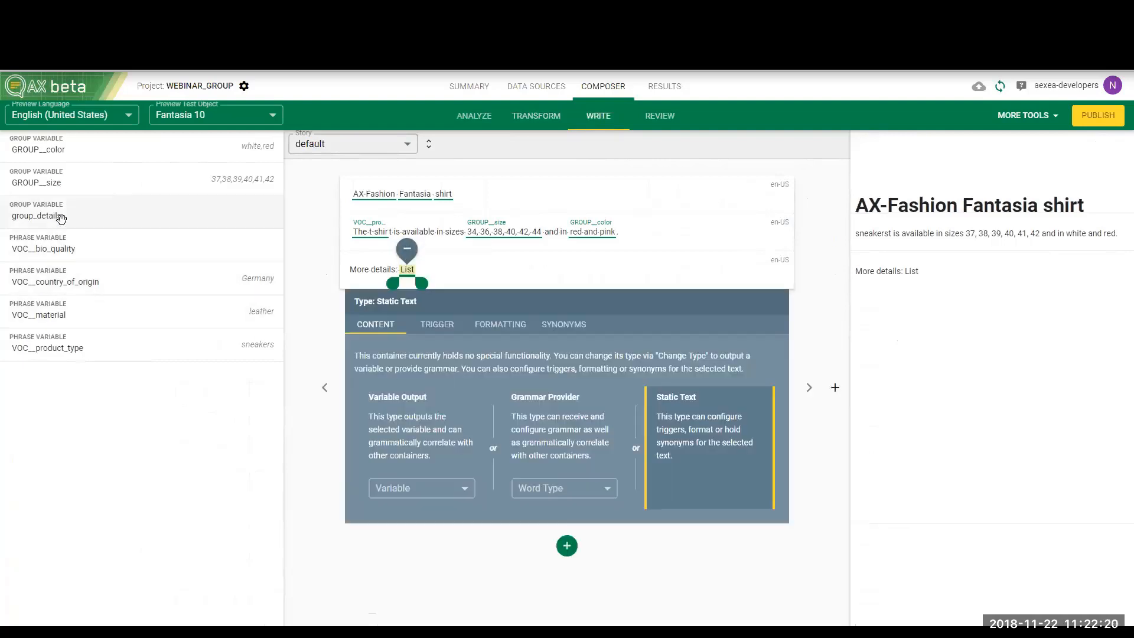
{"action": "left_click_drag", "start_coordinate": [62, 217], "coordinate": [407, 267]}
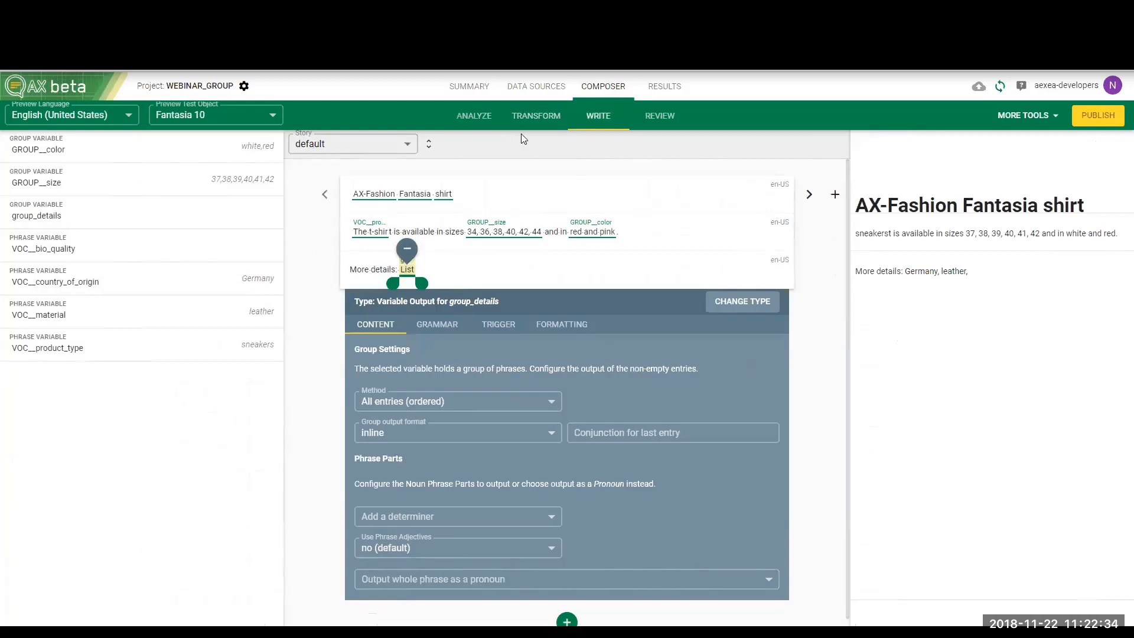
Add the prefix "material:" before the input variable in the noun of the VOC__material node in the transform graph
{"action": "left_click", "coordinate": [539, 117]}
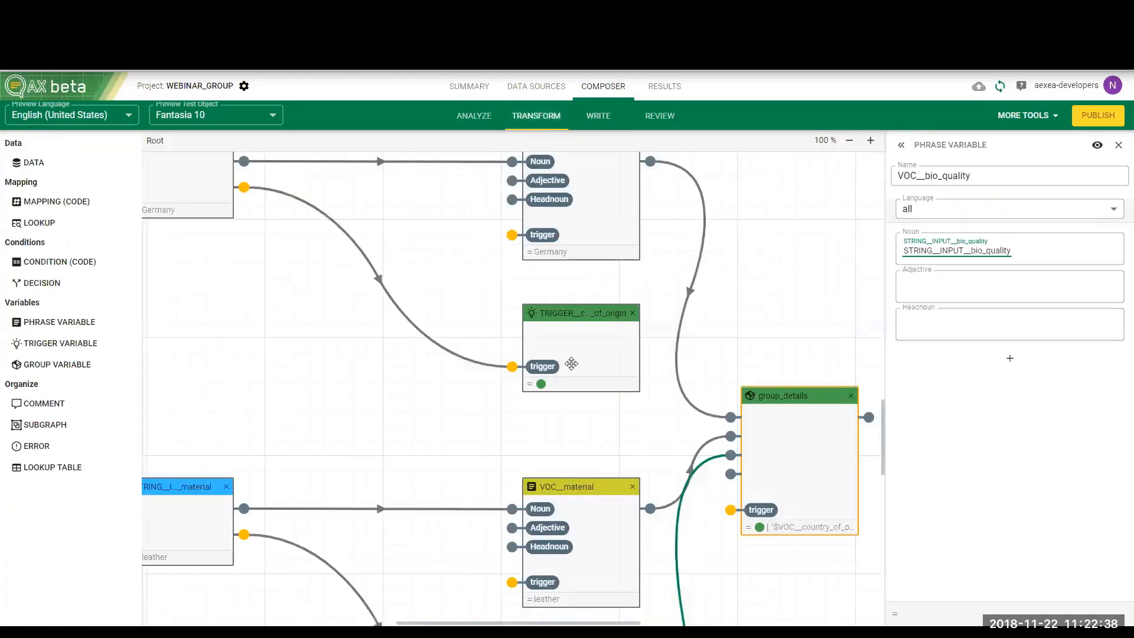
{"action": "scroll", "coordinate": [572, 363], "scroll_direction": "down", "scroll_amount": 1}
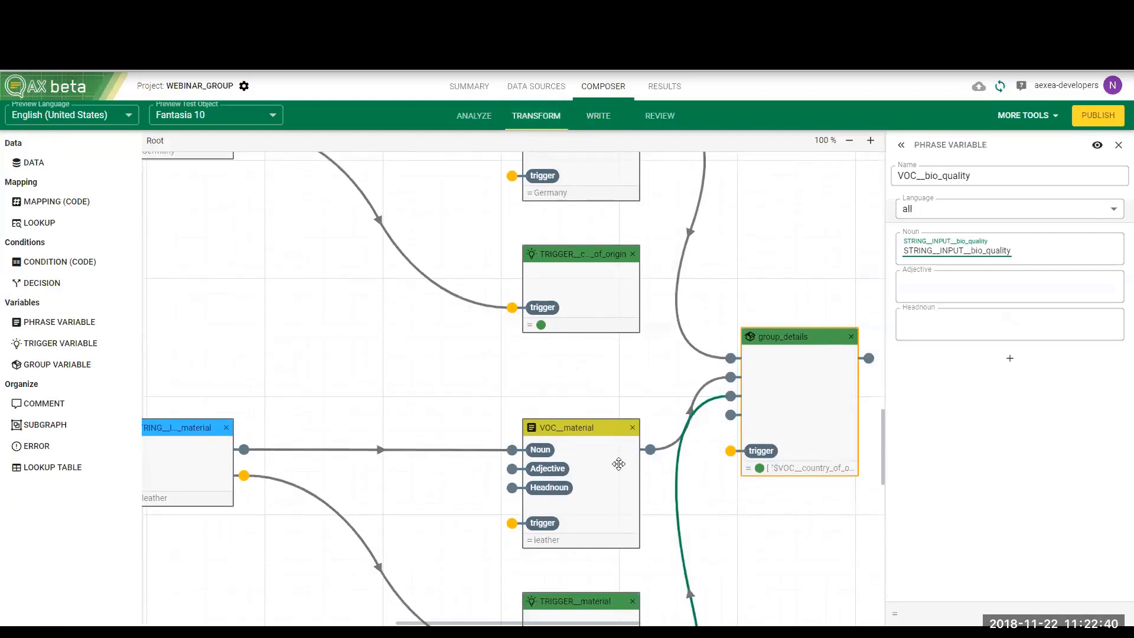
{"action": "left_click", "coordinate": [612, 467]}
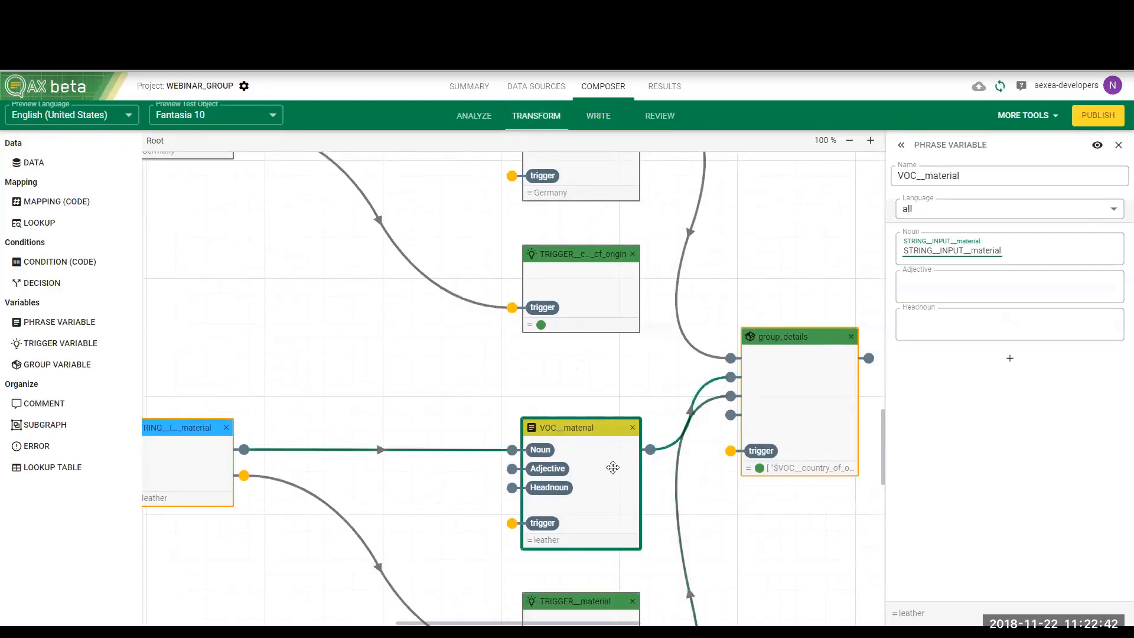
{"action": "scroll", "coordinate": [612, 467], "scroll_direction": "down", "scroll_amount": 1}
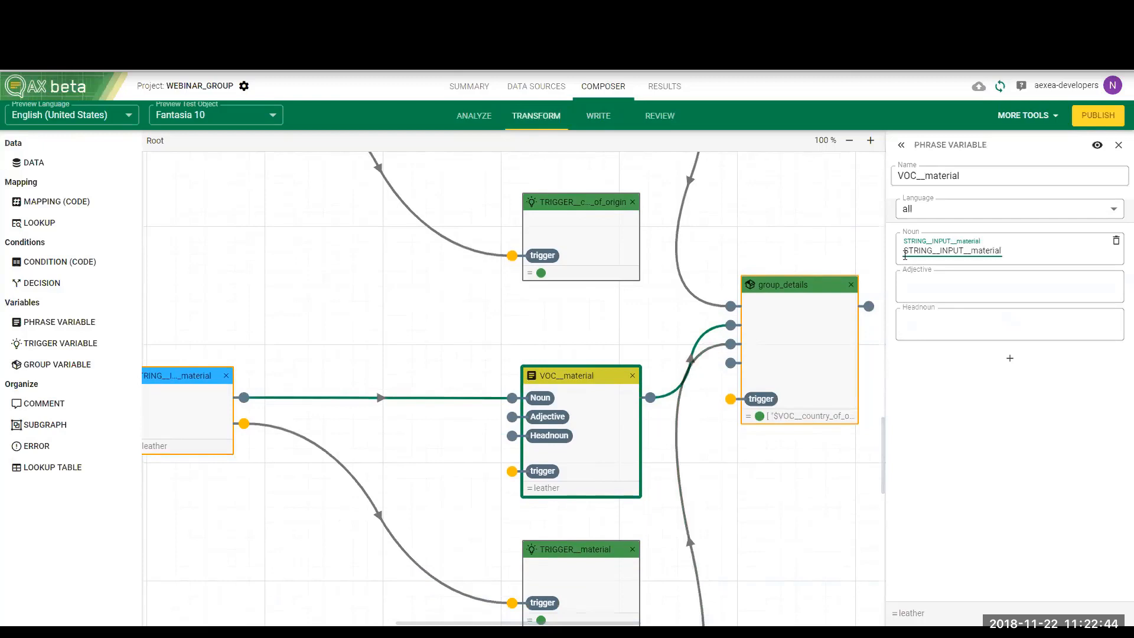
{"action": "left_click", "coordinate": [905, 255]}
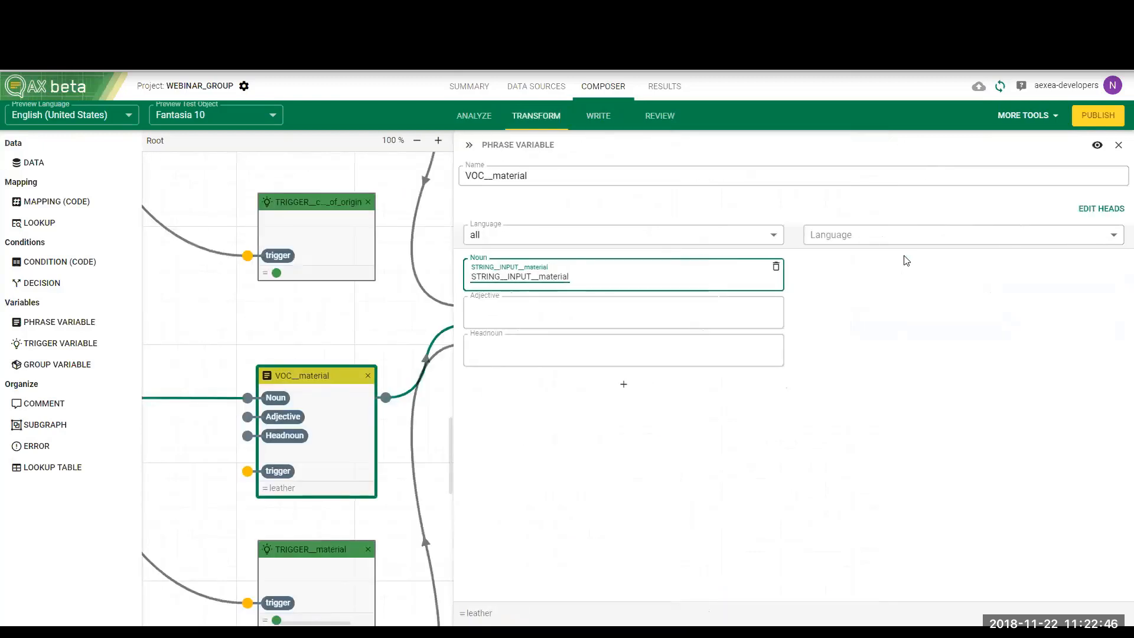
{"action": "type", "text": "material"}
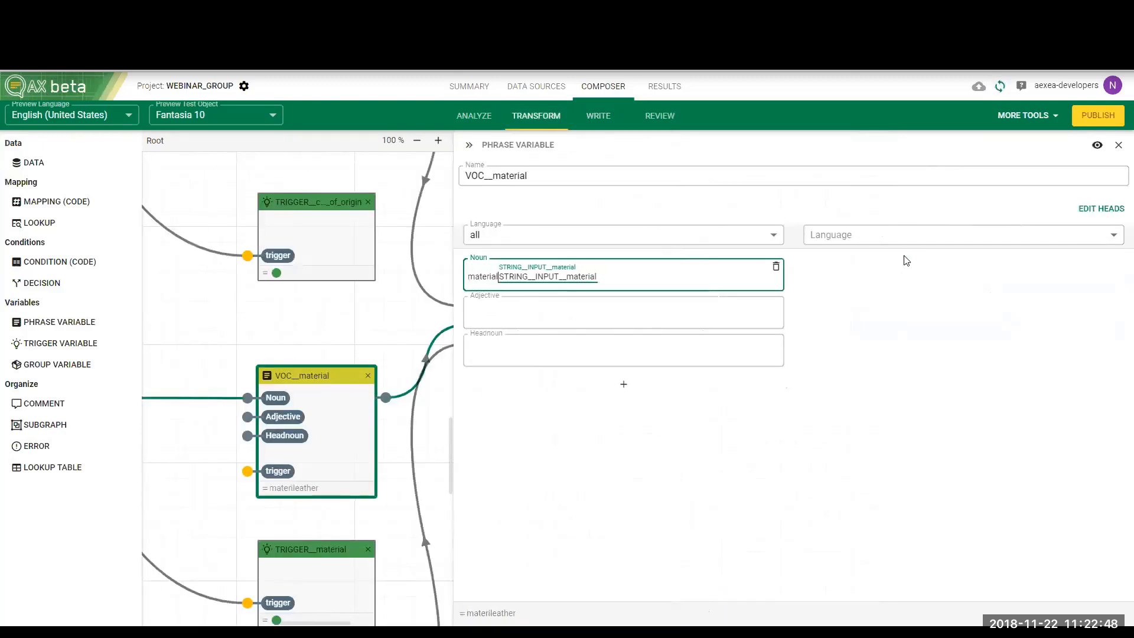
{"action": "type", "text": ":"}
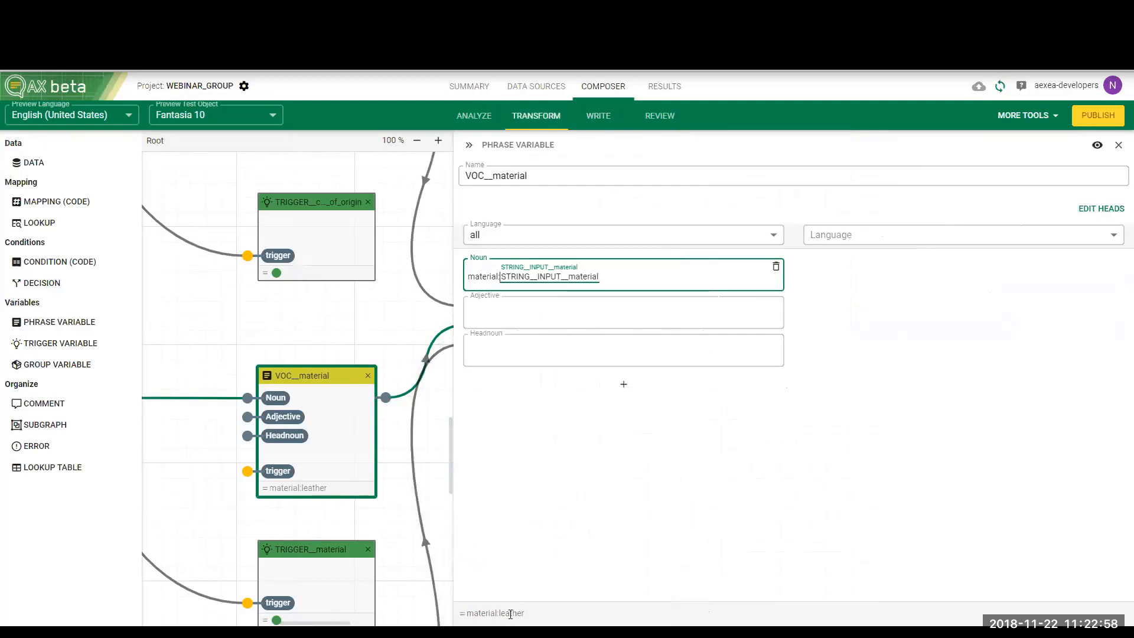
Add the prefix "country of origin:" before the input variable in the noun of the VOC__country_of_origin node
{"action": "scroll", "coordinate": [340, 363], "scroll_direction": "up", "scroll_amount": 3}
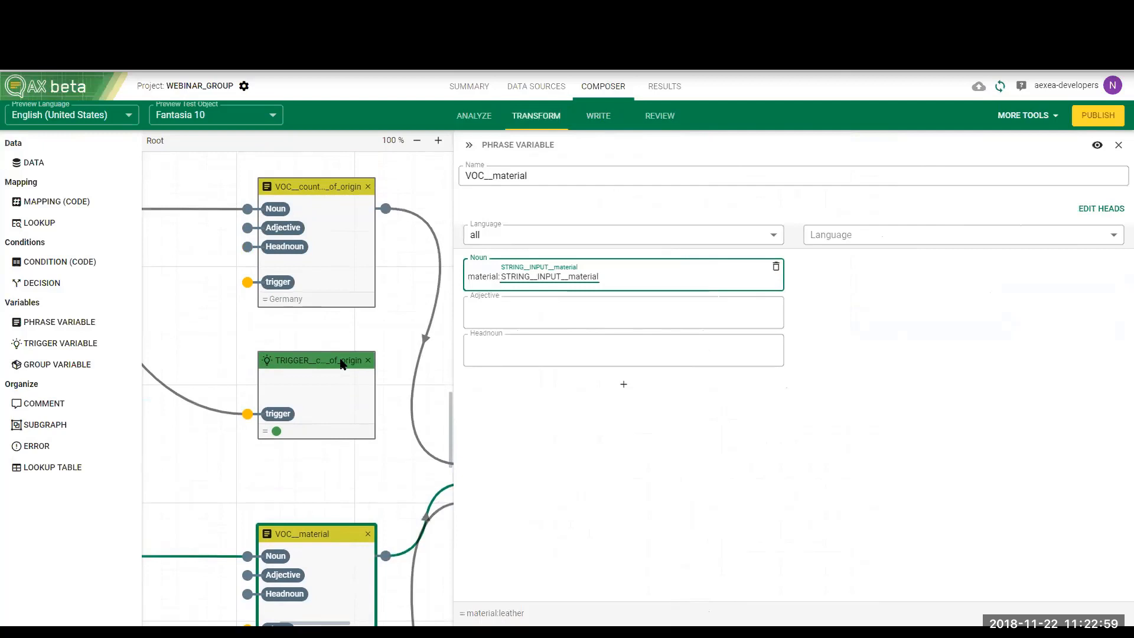
{"action": "left_click", "coordinate": [339, 287]}
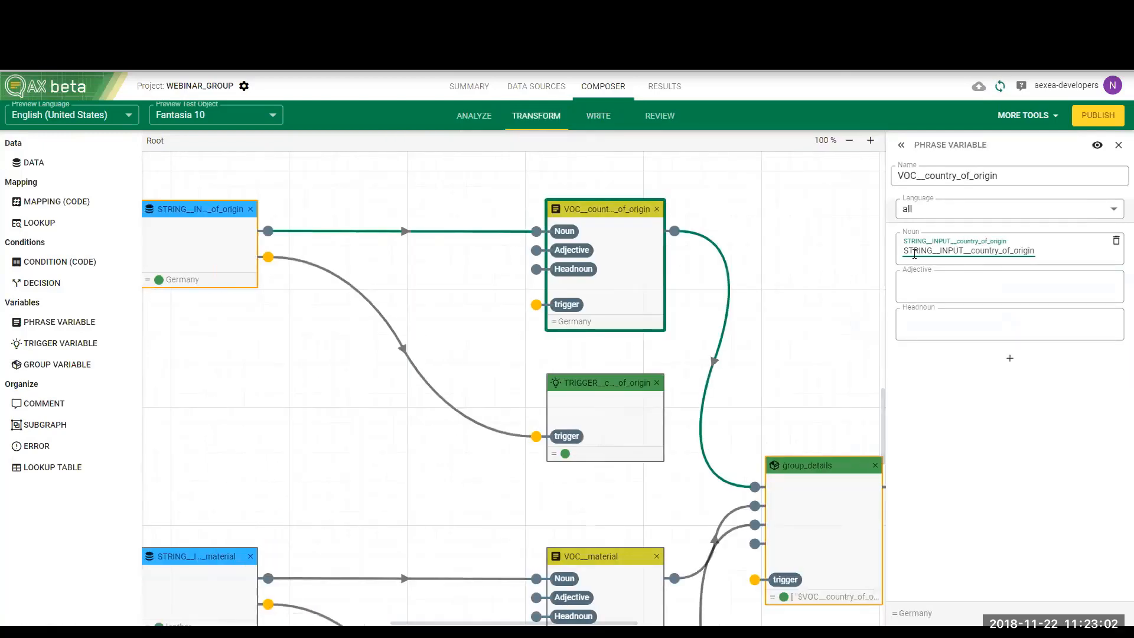
{"action": "left_click", "coordinate": [901, 252]}
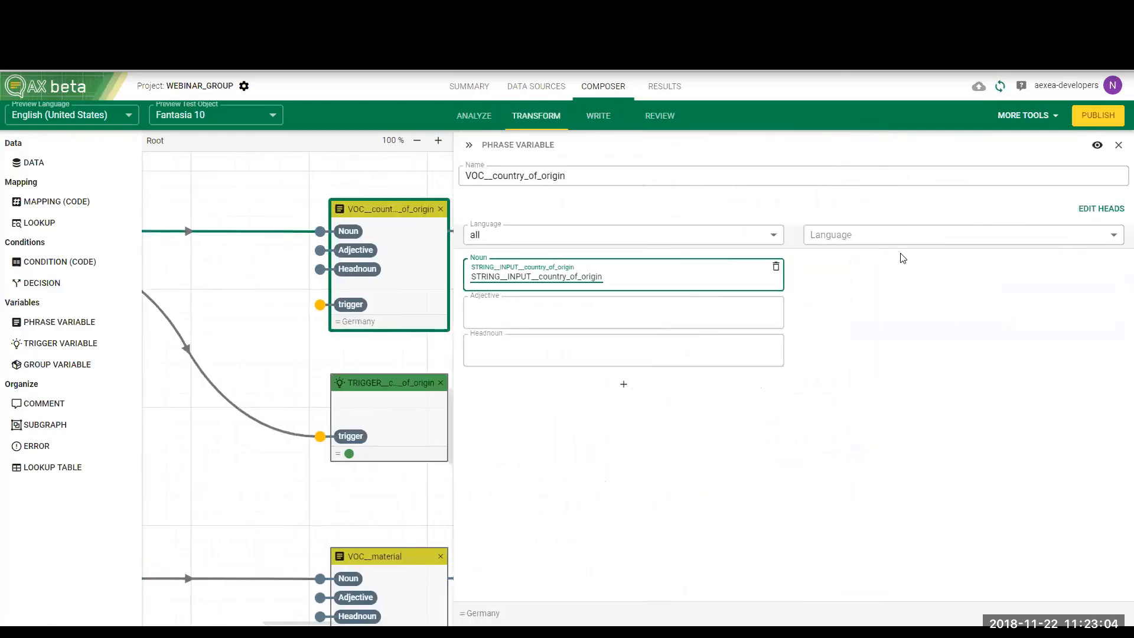
{"action": "type", "text": "country"}
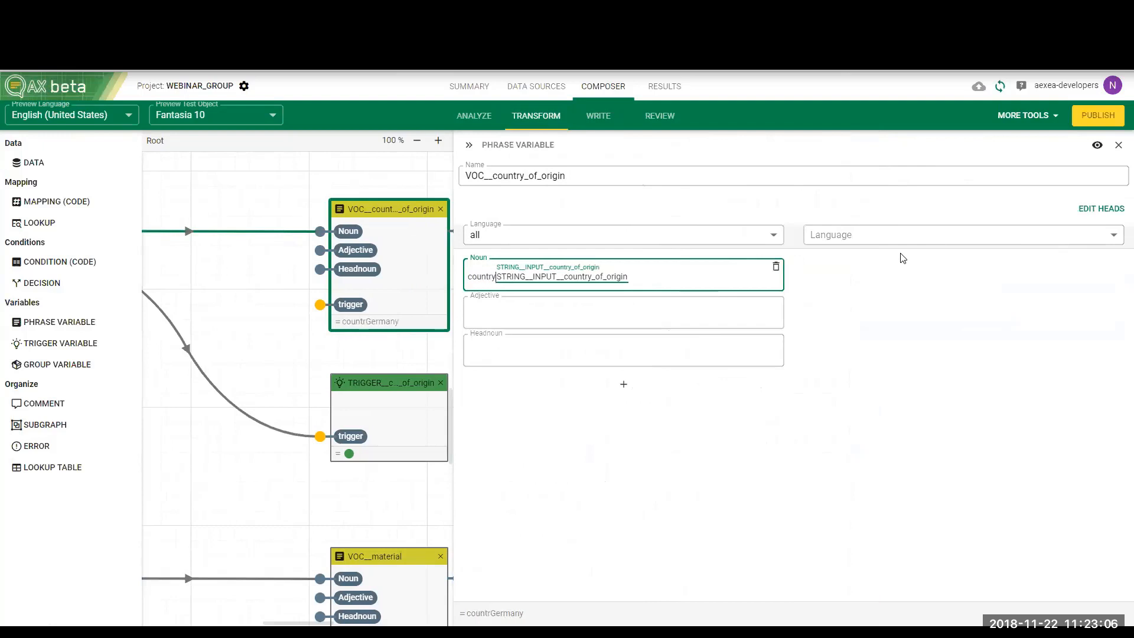
{"action": "type", "text": " of origin"}
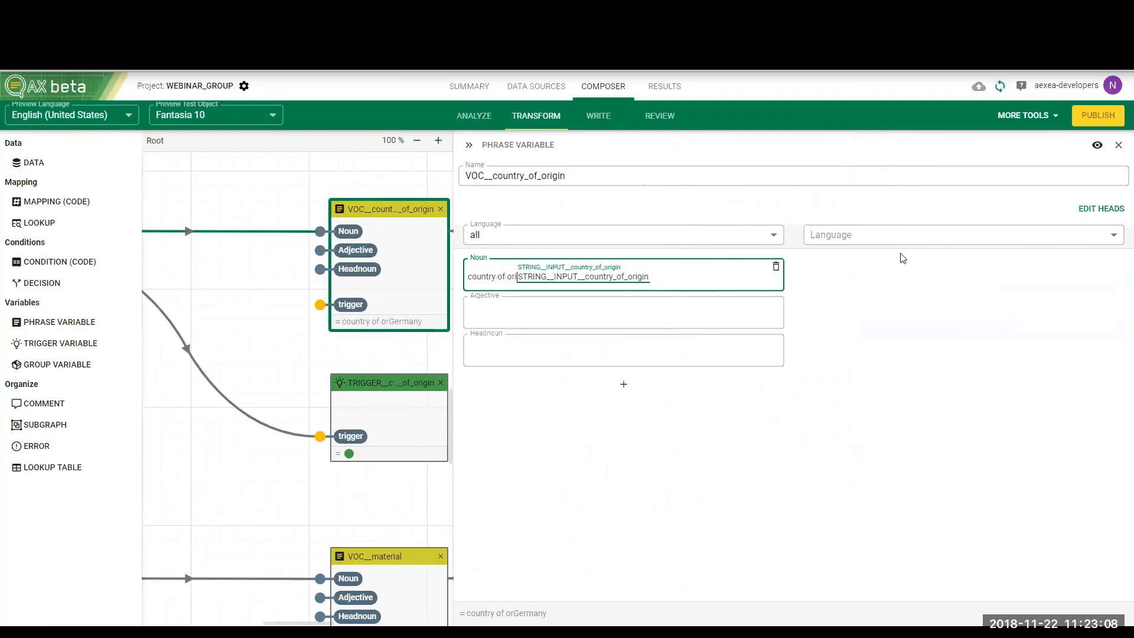
{"action": "type", "text": ":"}
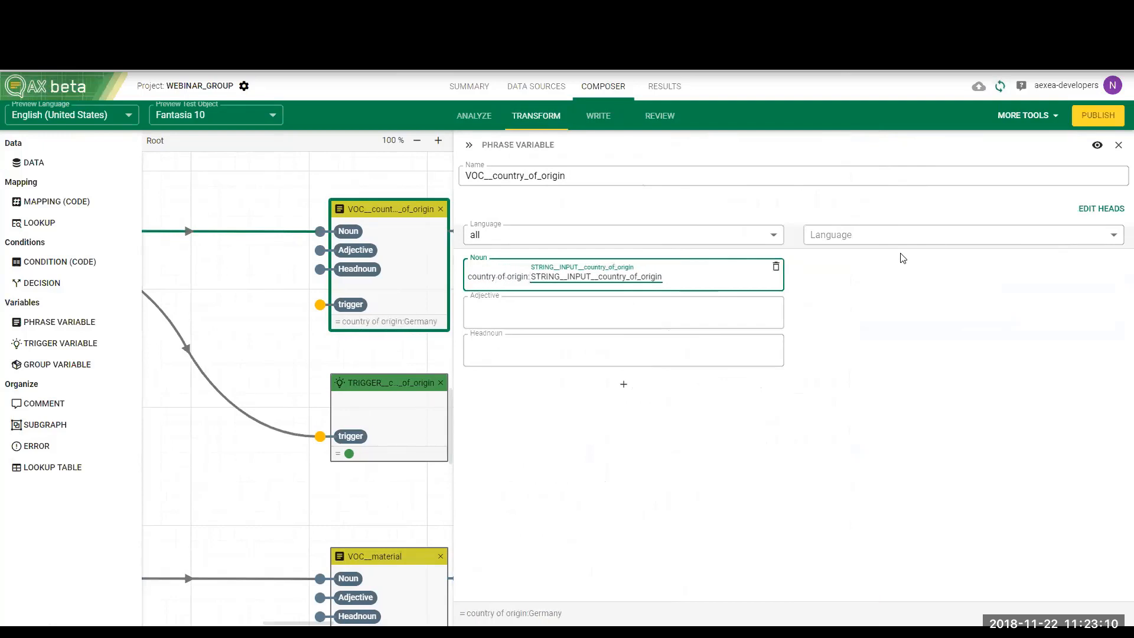
Remove the STRING__INPUT__bio_quality container and its text from the noun of the VOC__bio_quality node
{"action": "scroll", "coordinate": [403, 439], "scroll_direction": "down", "scroll_amount": 5}
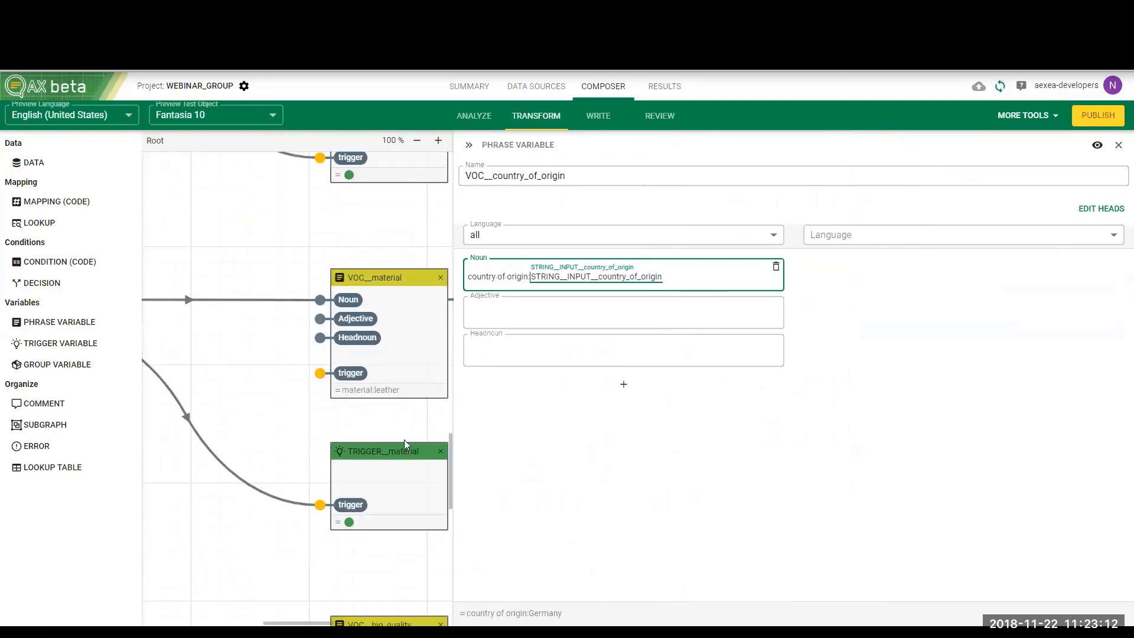
{"action": "left_click", "coordinate": [468, 145]}
{"action": "scroll", "coordinate": [503, 382], "scroll_direction": "down", "scroll_amount": 5}
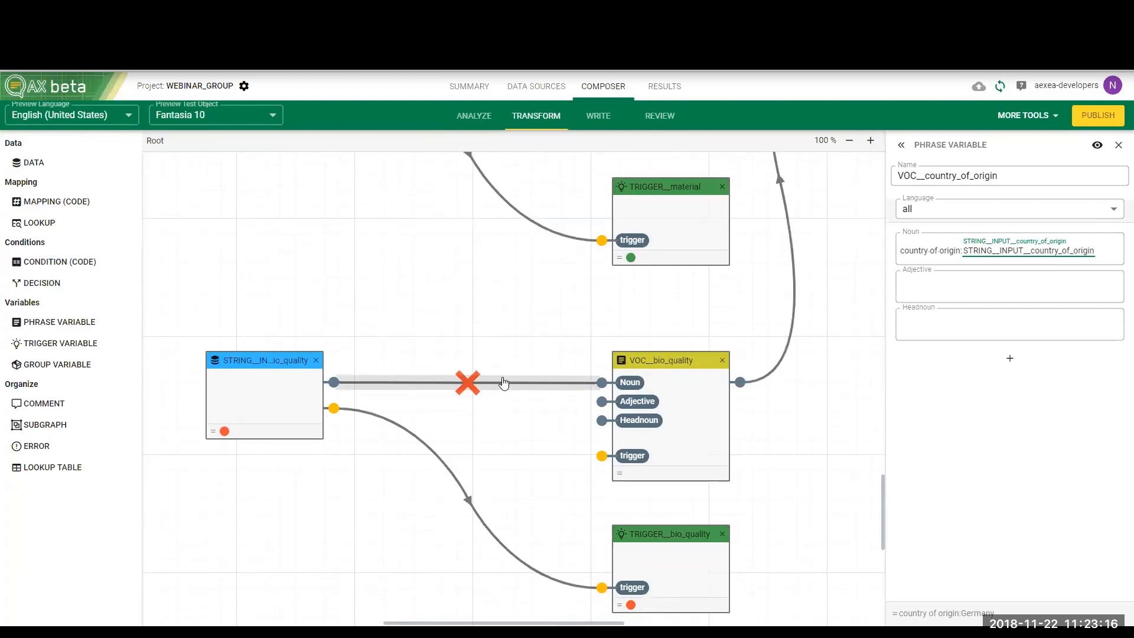
{"action": "left_click", "coordinate": [698, 409]}
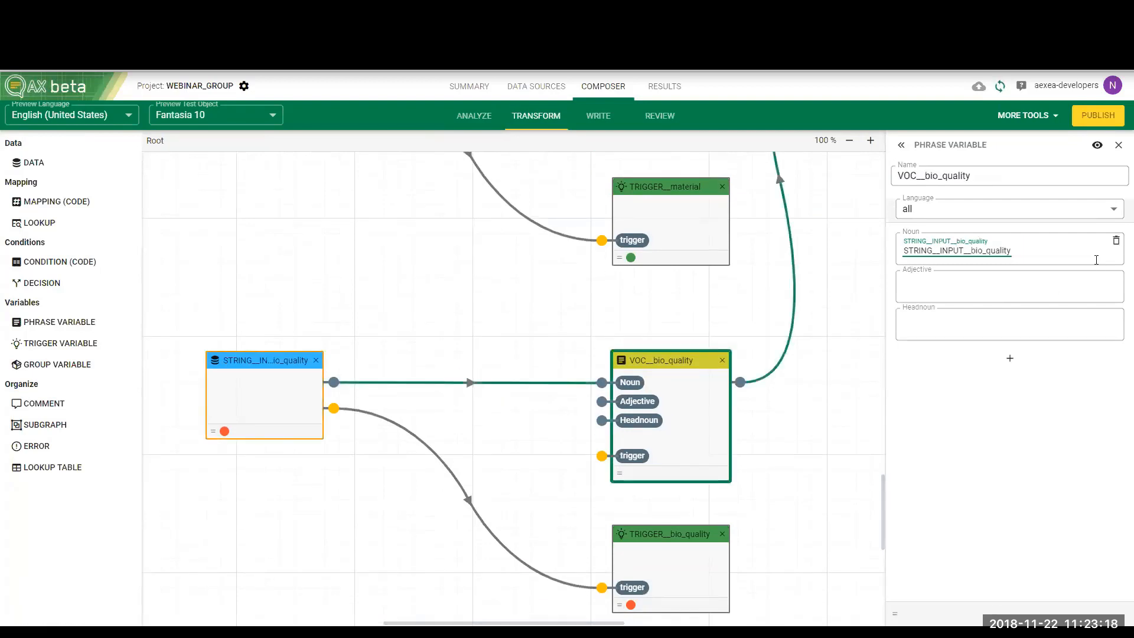
{"action": "left_click", "coordinate": [998, 255]}
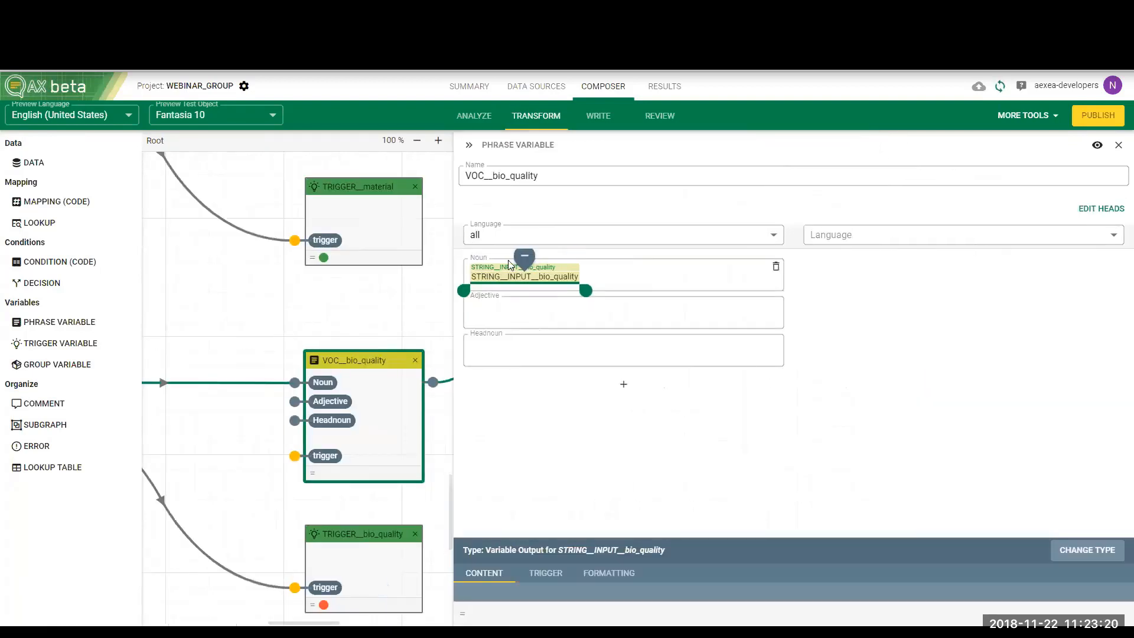
{"action": "left_click", "coordinate": [524, 265]}
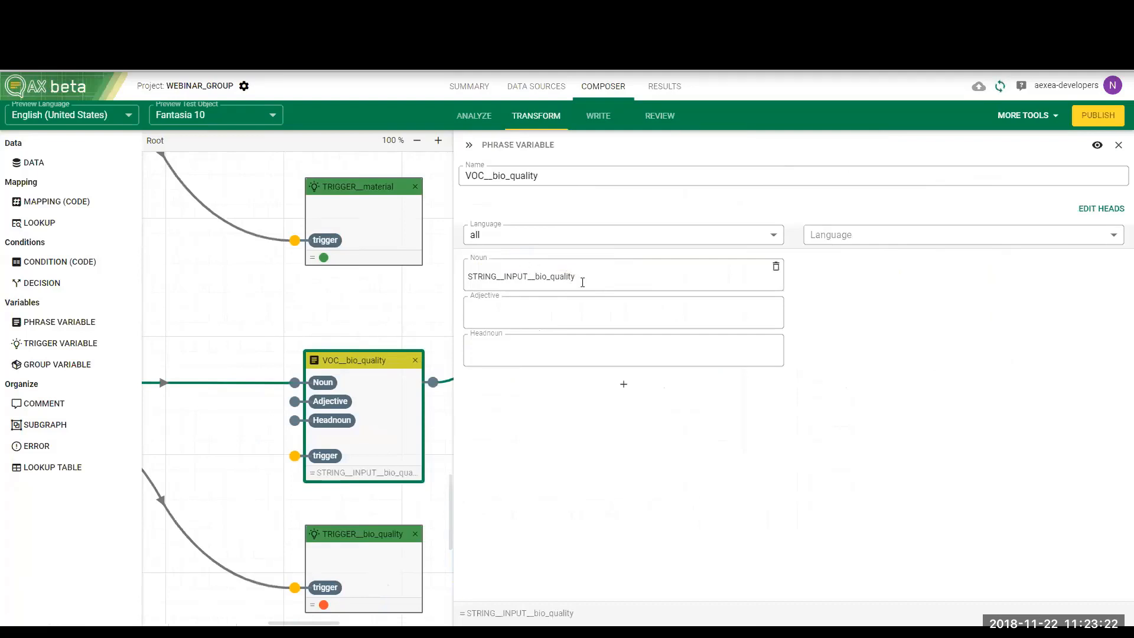
{"action": "left_click_drag", "start_coordinate": [578, 277], "coordinate": [423, 275]}
{"action": "key", "text": "BackSpace"}
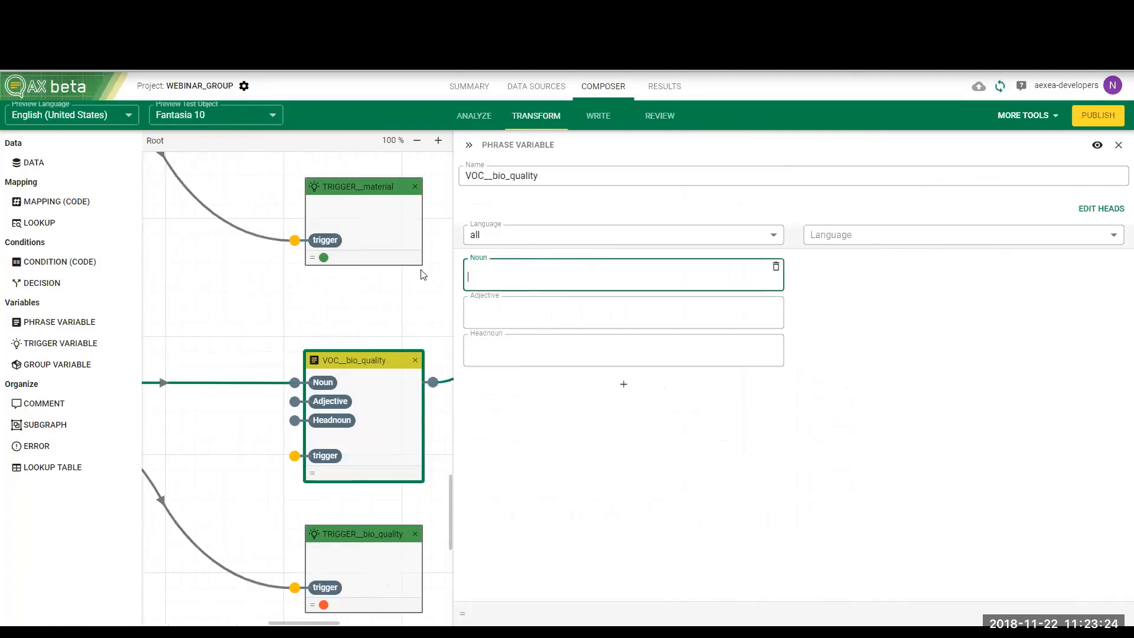
Enter "biological quality" as the static noun text of the VOC__bio_quality node
{"action": "type", "text": "bio"}
{"action": "type", "text": "-qualo"}
{"action": "type", "text": "ty"}
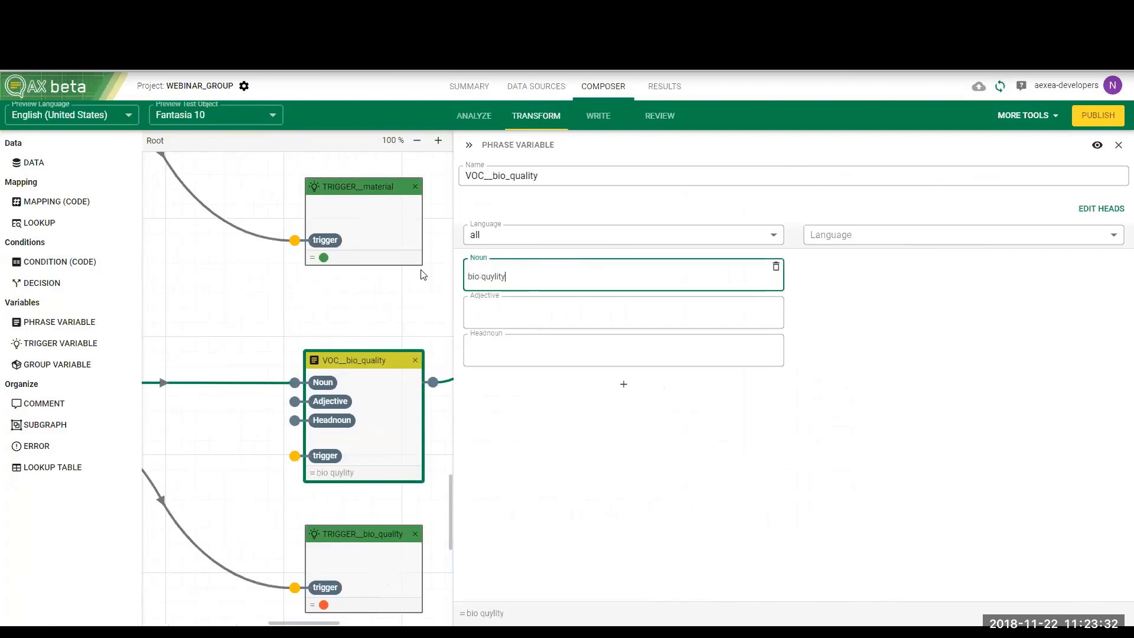
{"action": "key", "text": "BackSpace"}
{"action": "key", "text": "BackSpace"}
{"action": "key", "text": "BackSpace"}
{"action": "key", "text": "BackSpace"}
{"action": "type", "text": "ality"}
{"action": "left_click", "coordinate": [480, 277]}
{"action": "type", "text": "logical"}
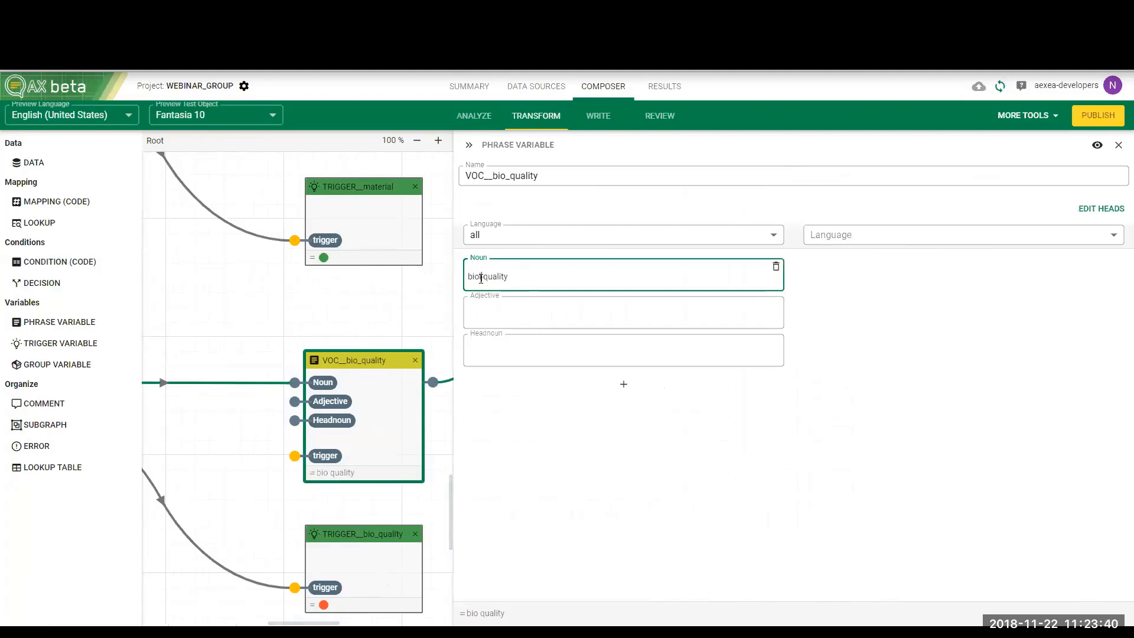
{"action": "left_click", "coordinate": [400, 299]}
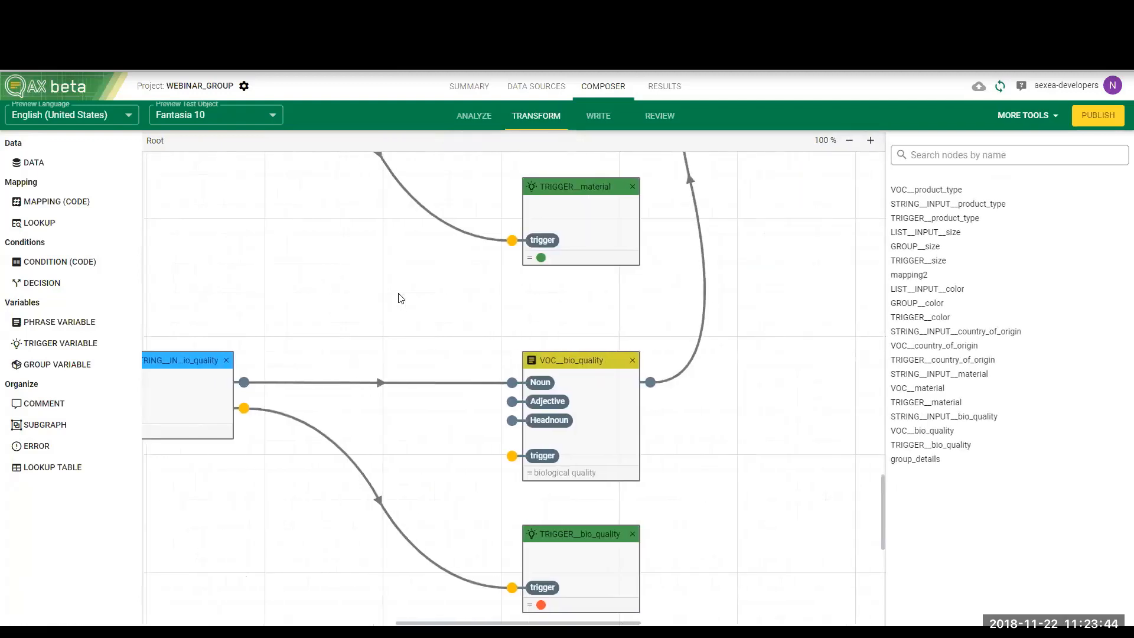
Set the group output format of the group_details container in the "More details" statement to unordered list
{"action": "scroll", "coordinate": [400, 299], "scroll_direction": "up", "scroll_amount": 4}
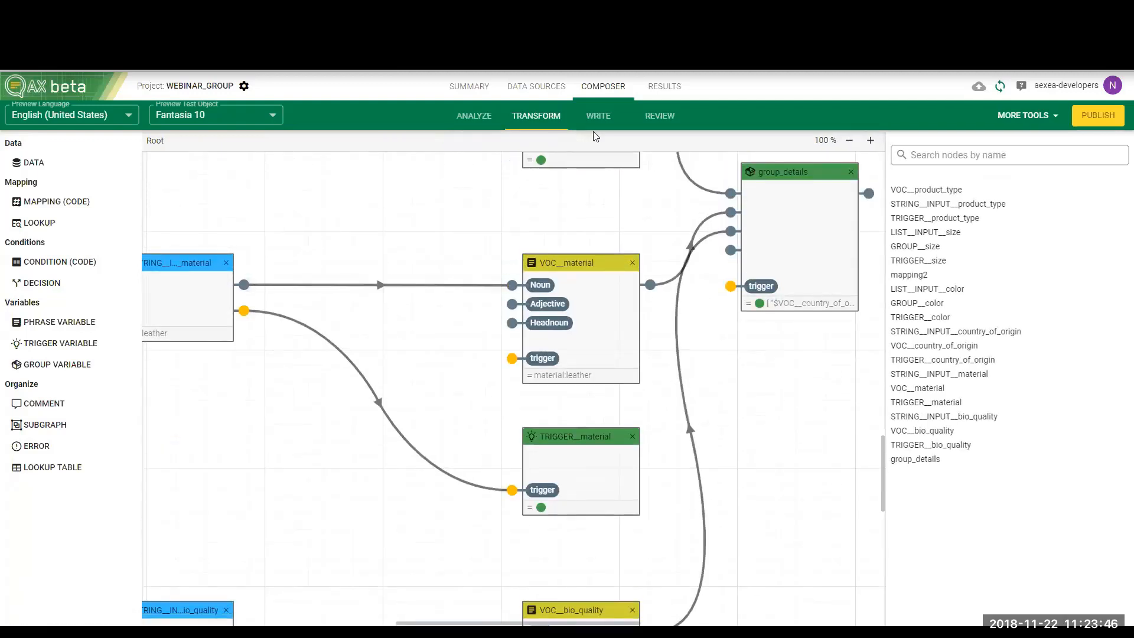
{"action": "left_click", "coordinate": [603, 116]}
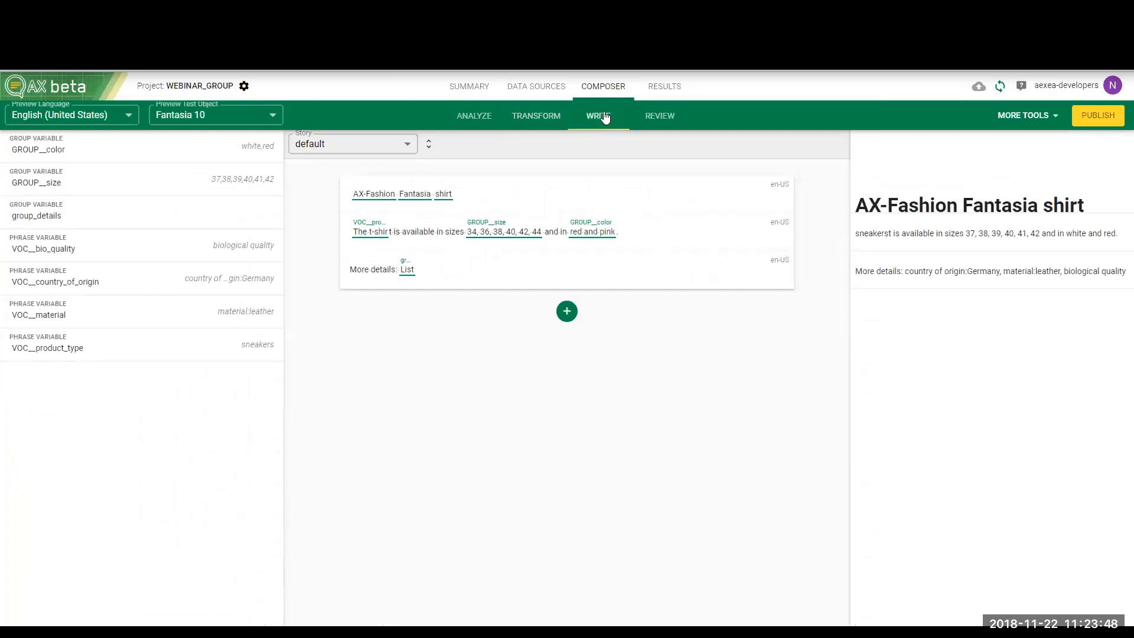
{"action": "key", "text": "ctrl+a"}
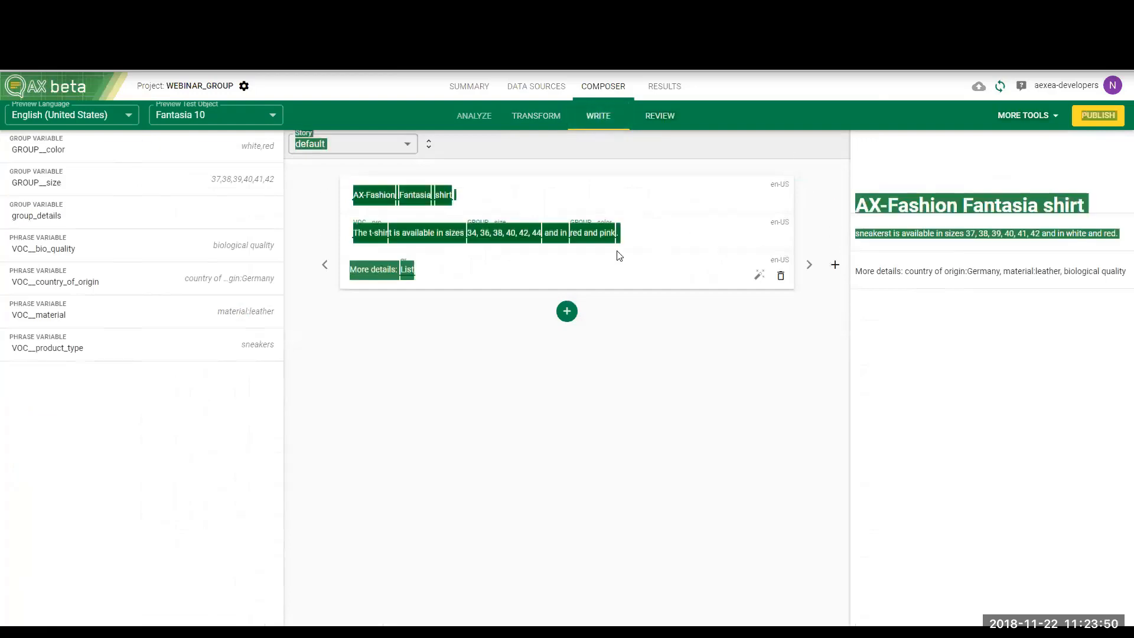
{"action": "left_click", "coordinate": [622, 434]}
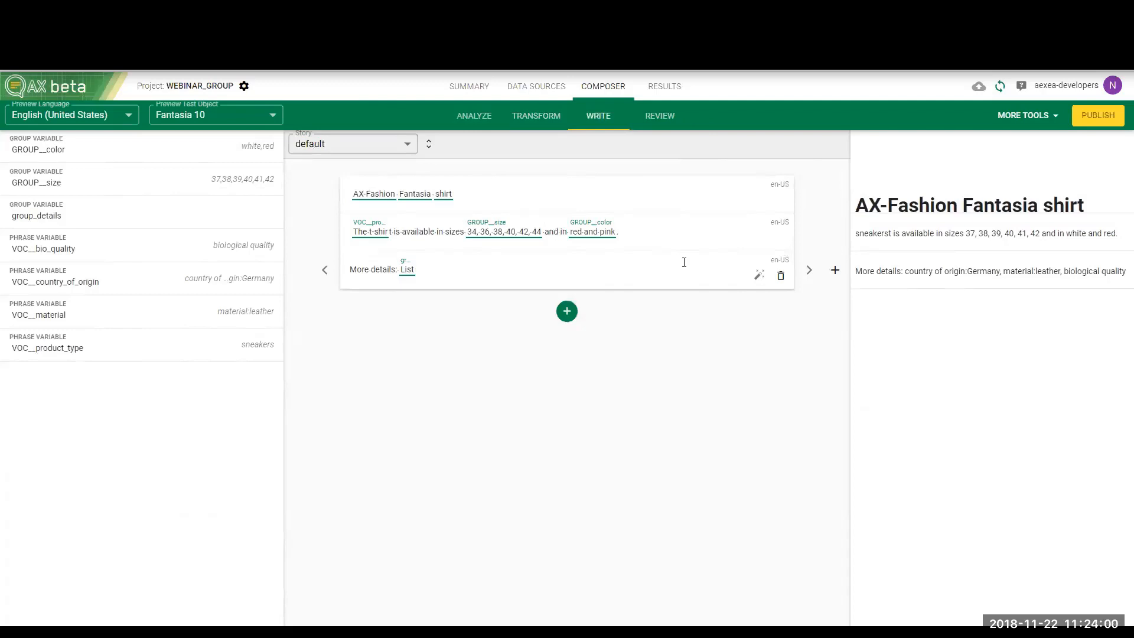
{"action": "left_click", "coordinate": [408, 270]}
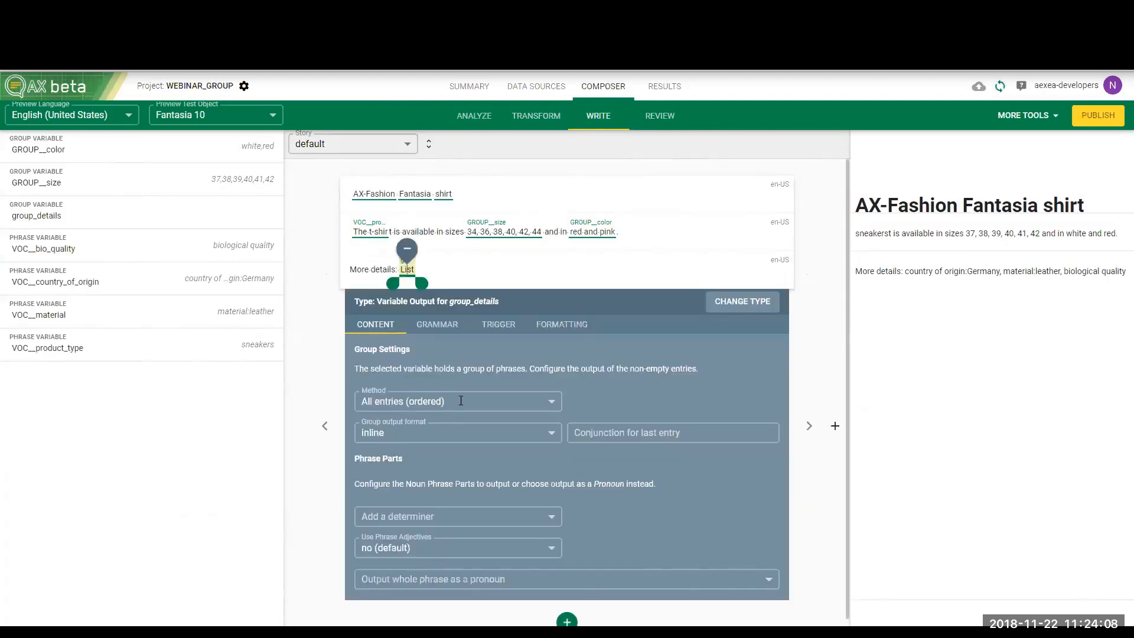
{"action": "left_click", "coordinate": [387, 435]}
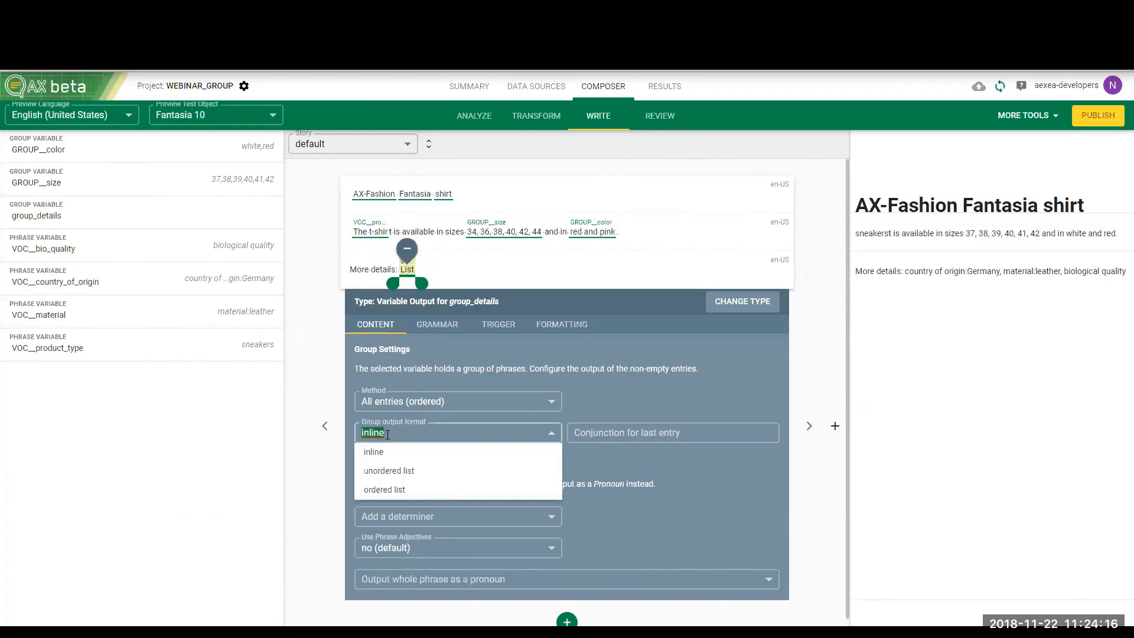
{"action": "left_click", "coordinate": [388, 479]}
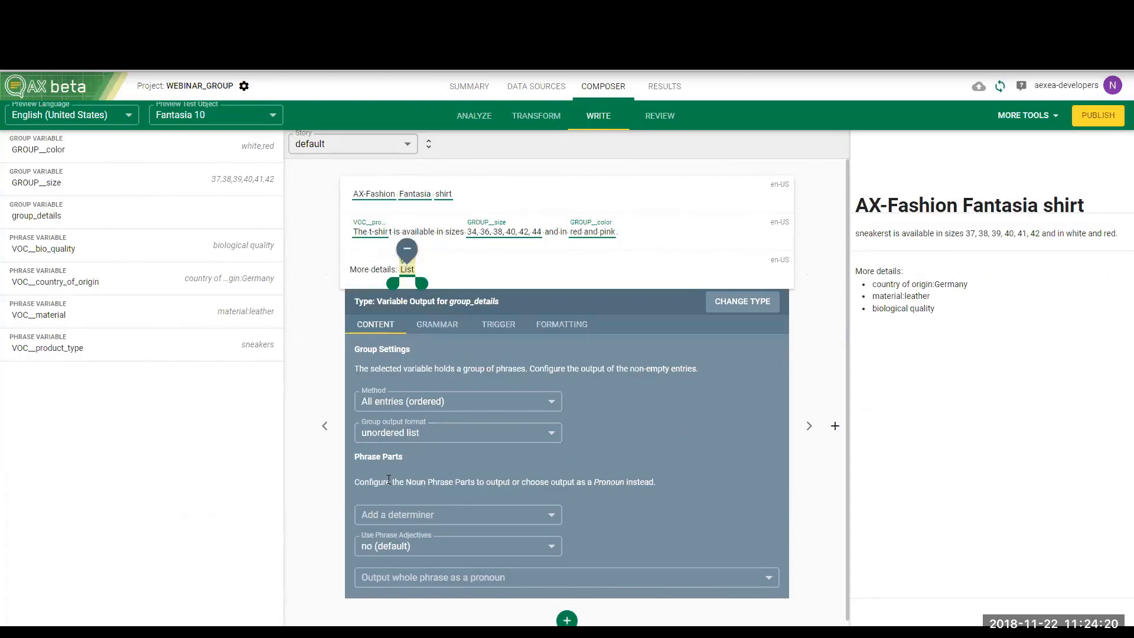
Try the ordered list as group output format of the group_details container, and return it to unordered list
{"action": "left_click", "coordinate": [431, 432]}
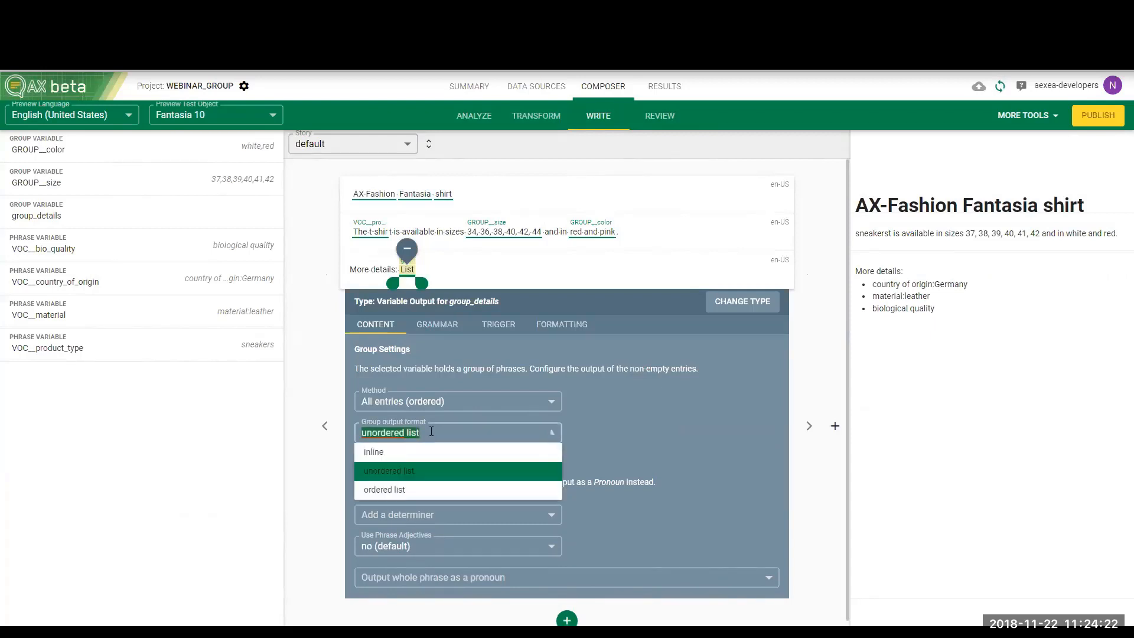
{"action": "left_click", "coordinate": [414, 490]}
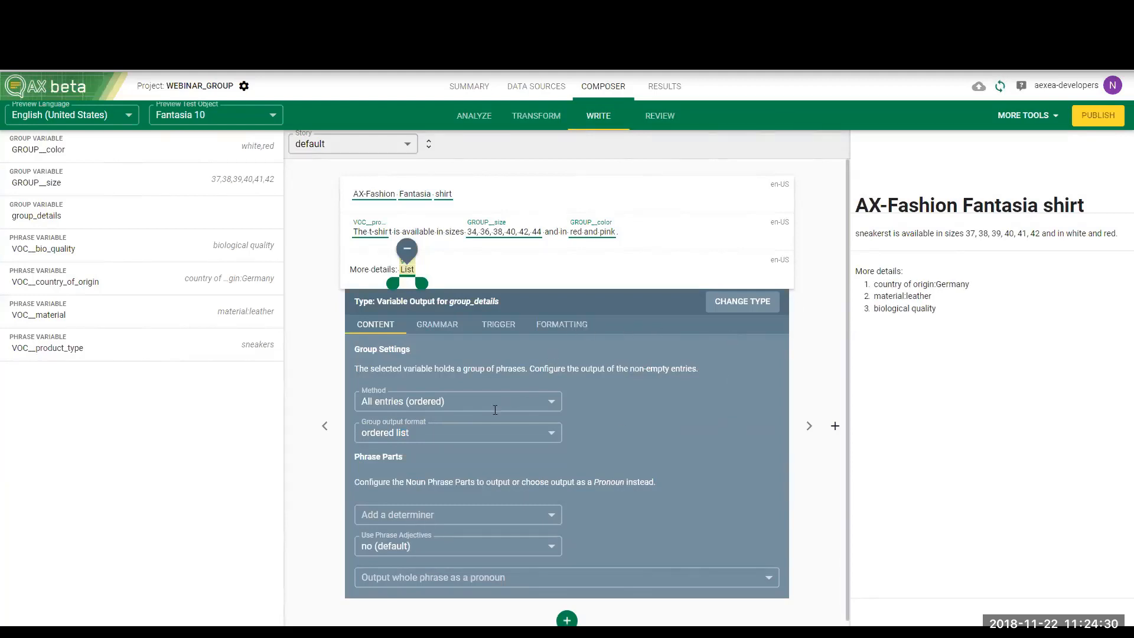
{"action": "left_click", "coordinate": [486, 431]}
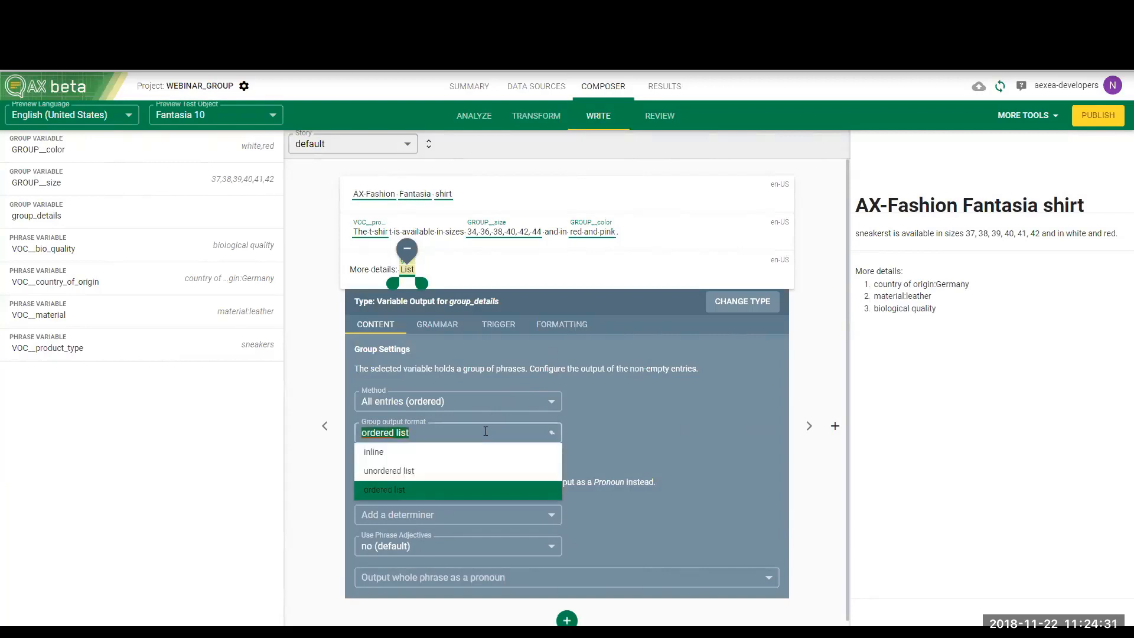
{"action": "left_click", "coordinate": [471, 476]}
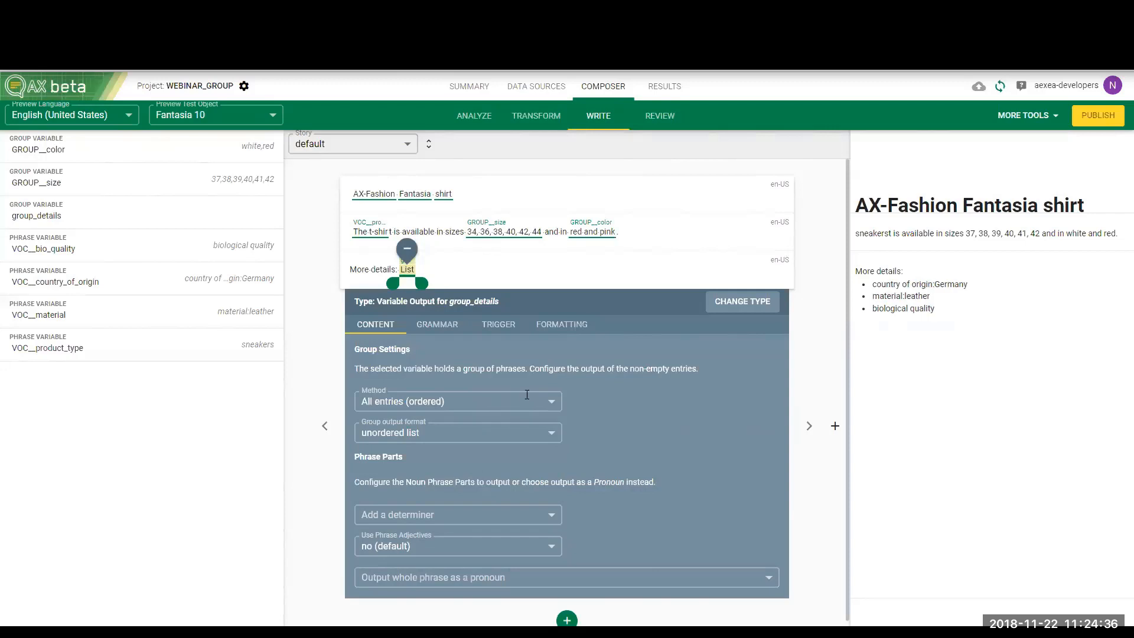
Set the group method of the group_details container in the "More details" statement to All entries (random order)
{"action": "left_click", "coordinate": [551, 404]}
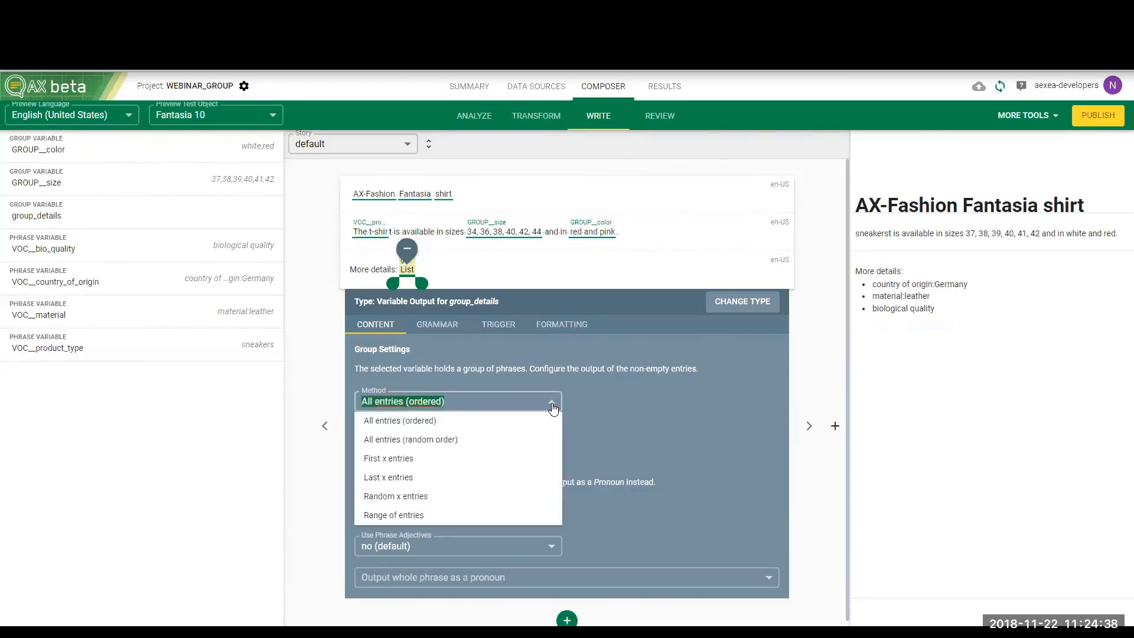
{"action": "left_click", "coordinate": [472, 439]}
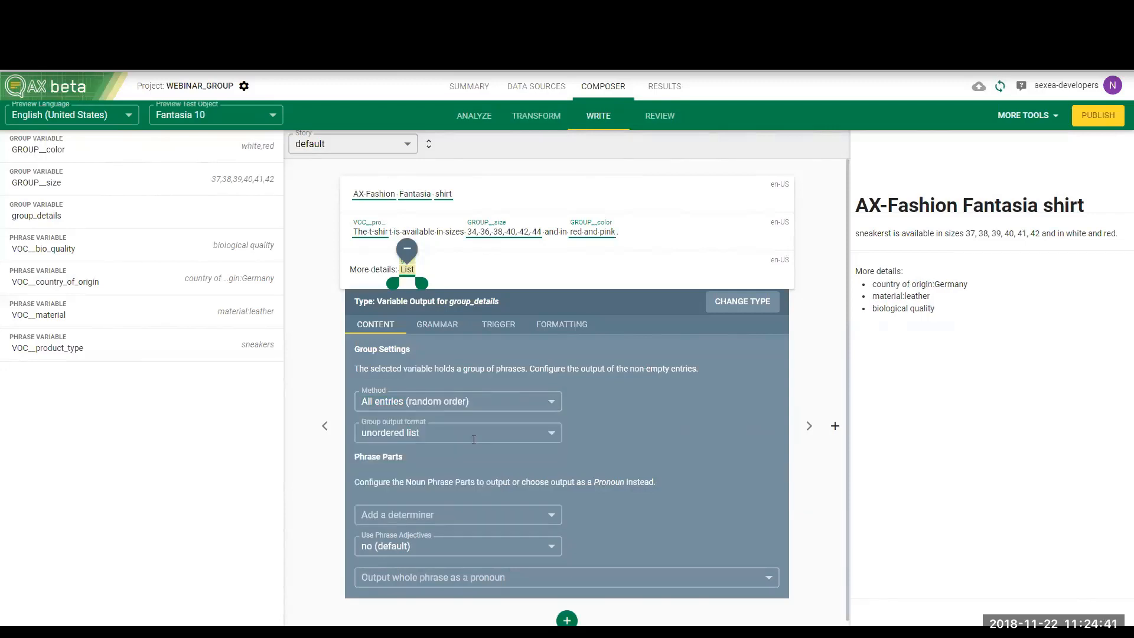
{"action": "left_click", "coordinate": [628, 277]}
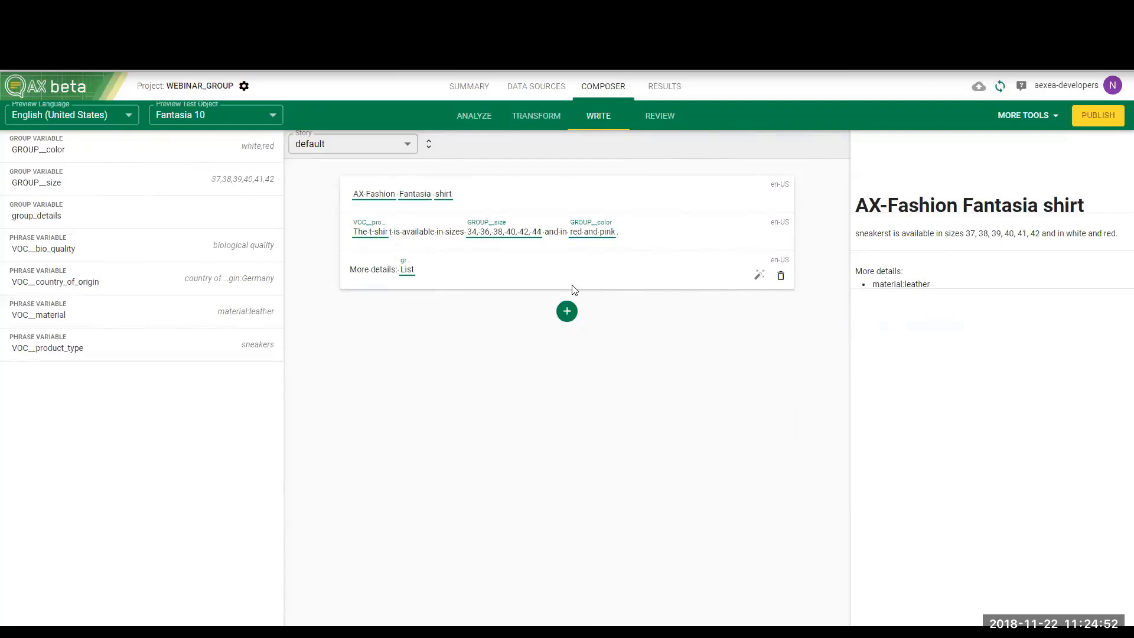
{"action": "left_click", "coordinate": [431, 273]}
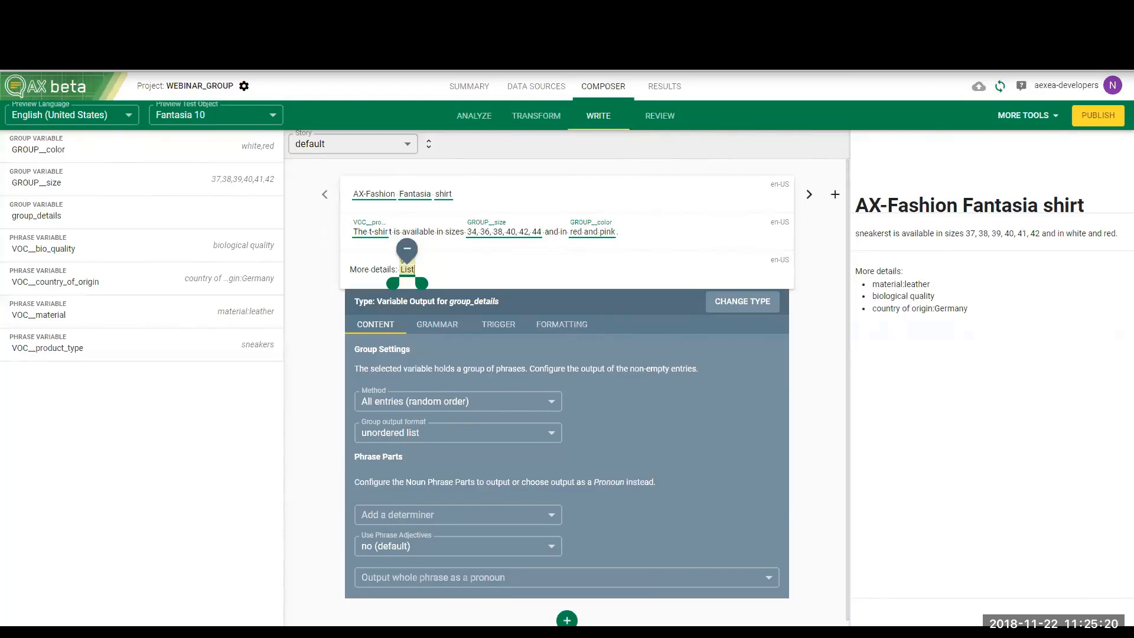
Switch to the AX Help Center in the browser and open the ATML3 Documentation from its Documentation section
{"action": "key", "text": "ctrl+t"}
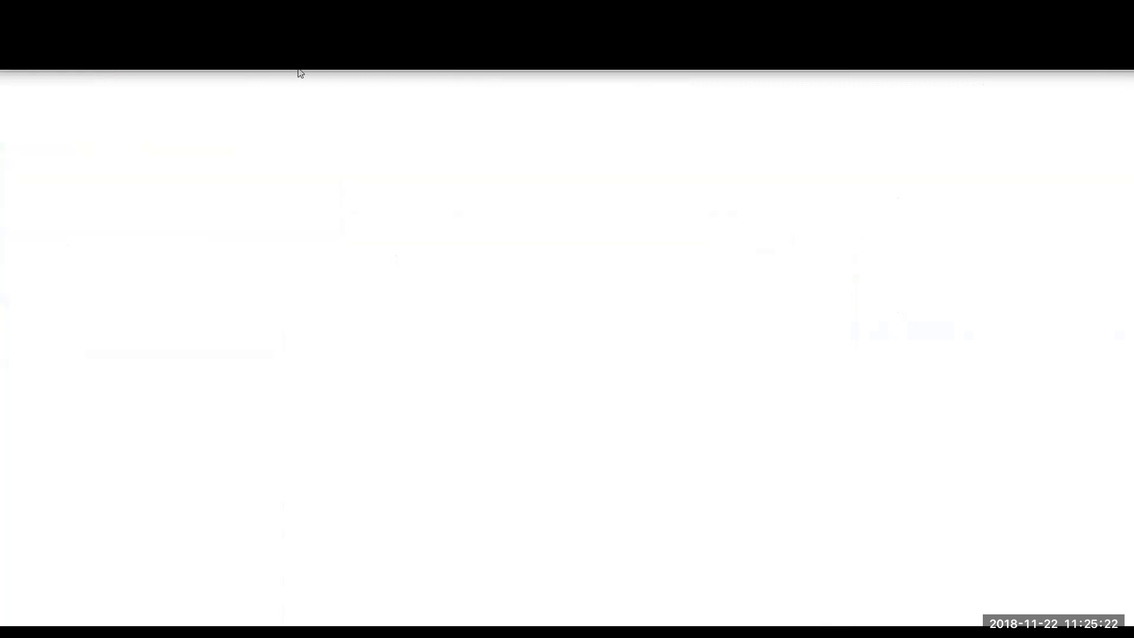
{"action": "left_click", "coordinate": [298, 69]}
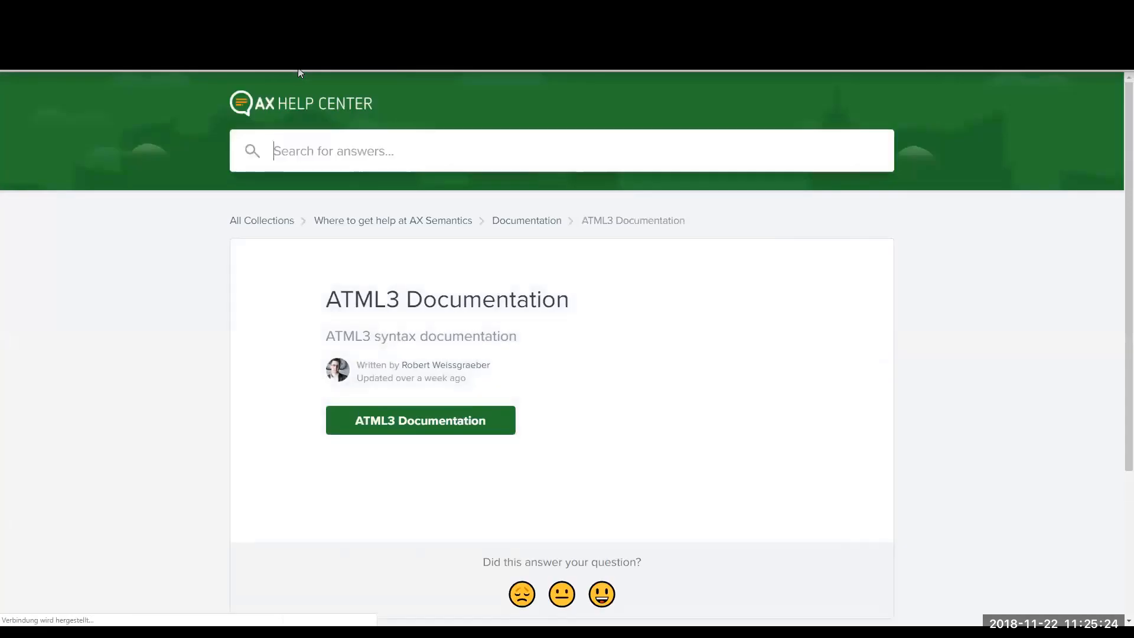
{"action": "left_click", "coordinate": [548, 222]}
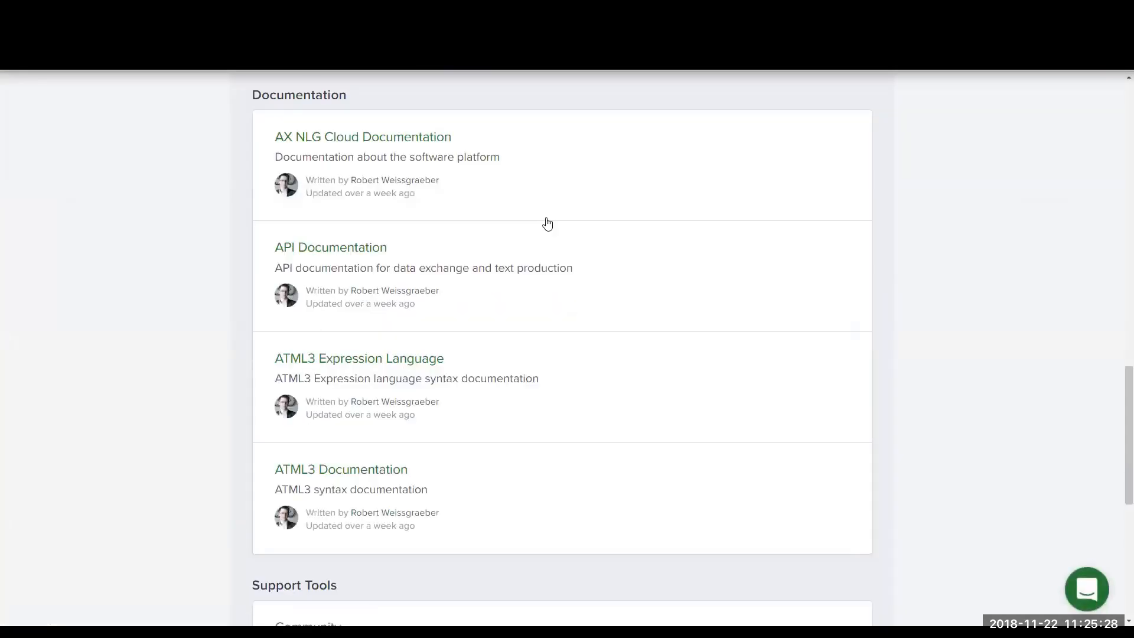
{"action": "scroll", "coordinate": [544, 222], "scroll_direction": "down", "scroll_amount": 1}
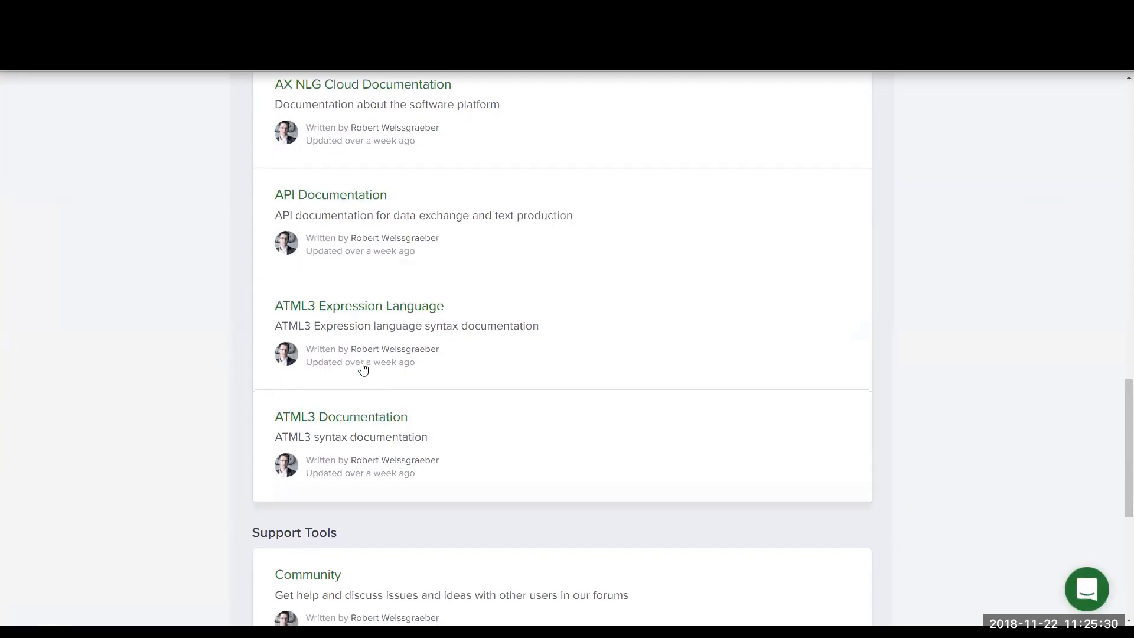
{"action": "scroll", "coordinate": [362, 370], "scroll_direction": "down", "scroll_amount": 1}
{"action": "left_click", "coordinate": [345, 390]}
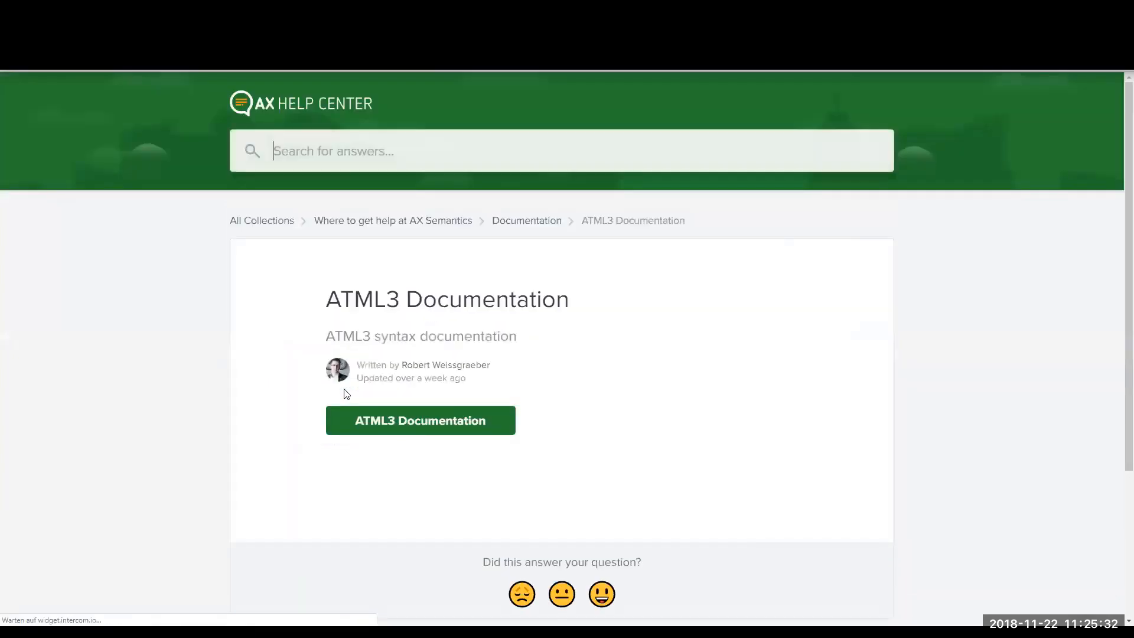
{"action": "left_click", "coordinate": [361, 421]}
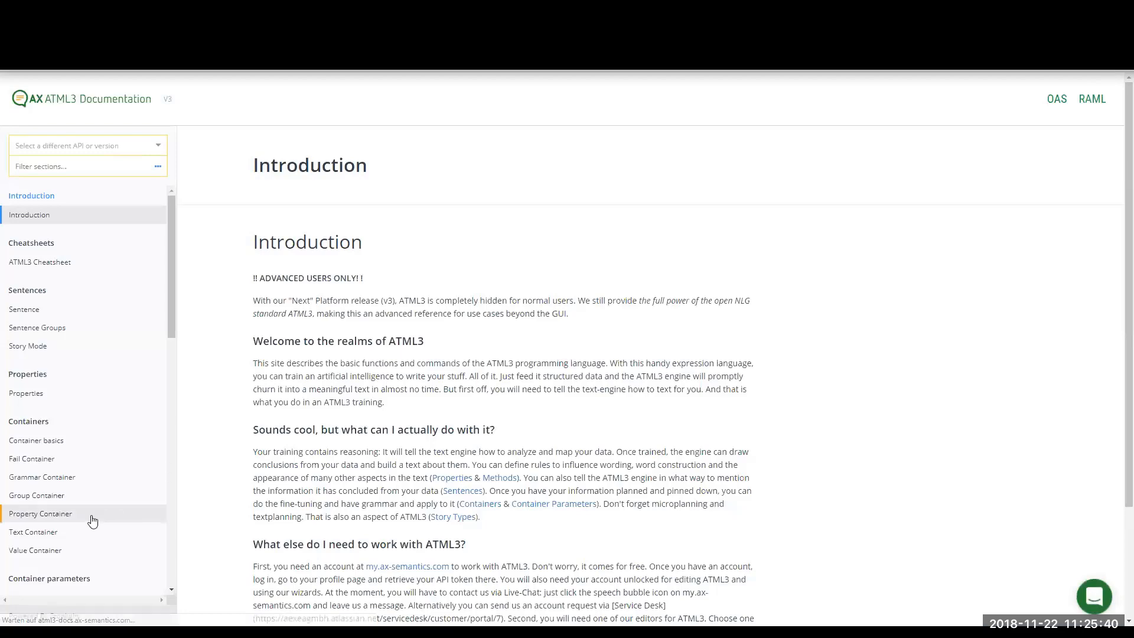
Examine the group methods, grammatical properties and configuration examples in the Group Container section of the ATML3 documentation
{"action": "scroll", "coordinate": [92, 520], "scroll_direction": "down", "scroll_amount": 1}
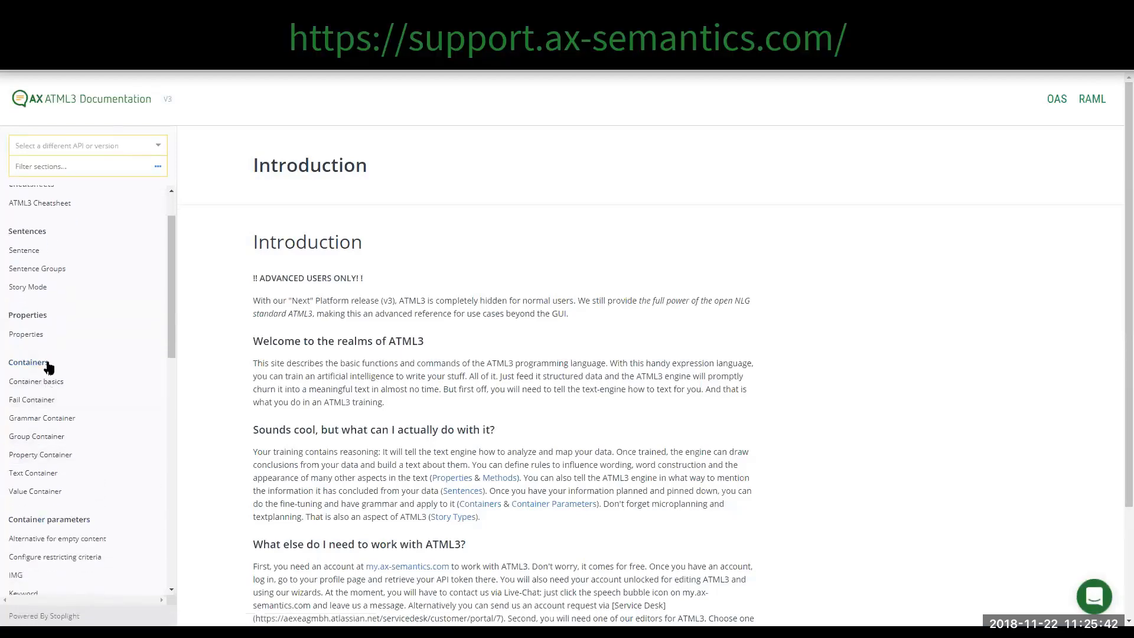
{"action": "left_click", "coordinate": [54, 436]}
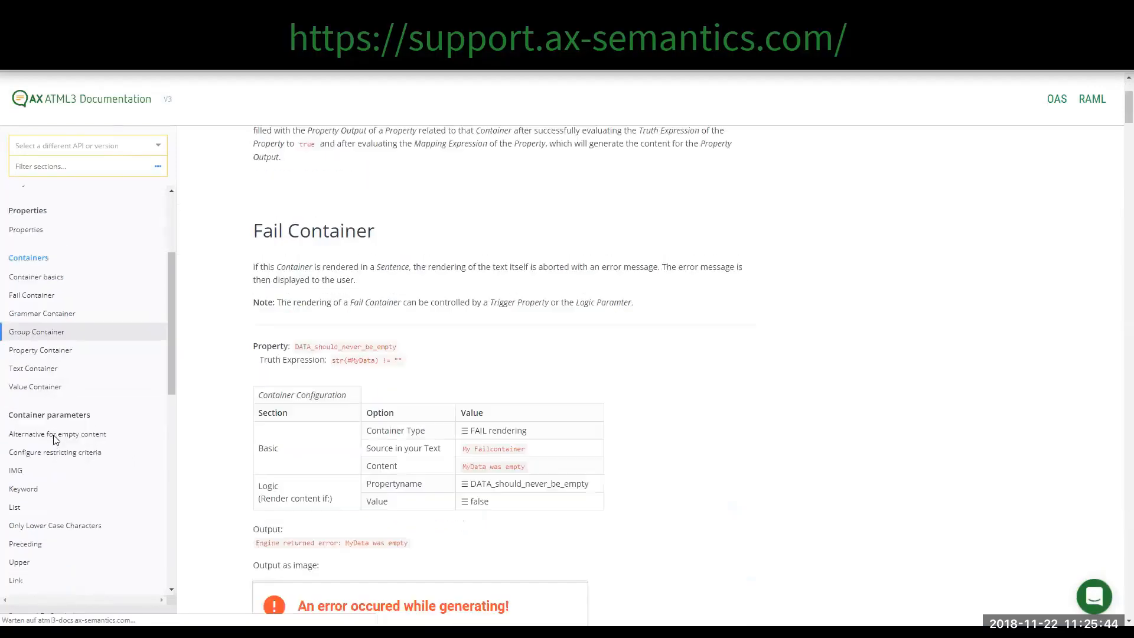
{"action": "scroll", "coordinate": [465, 458], "scroll_direction": "down", "scroll_amount": 1}
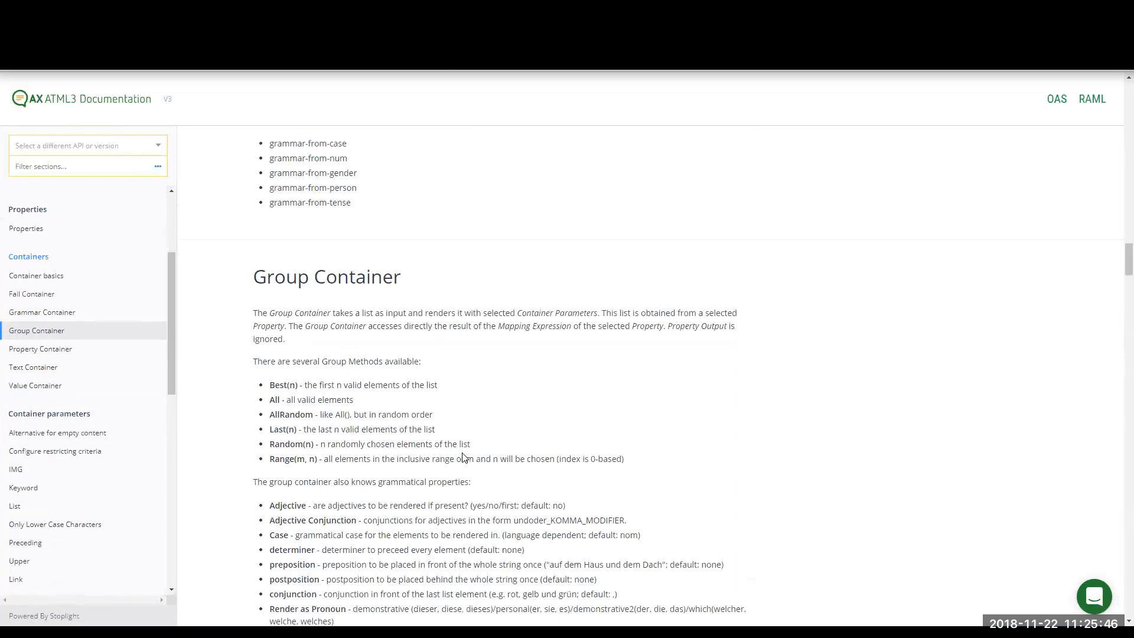
{"action": "scroll", "coordinate": [465, 457], "scroll_direction": "down", "scroll_amount": 3}
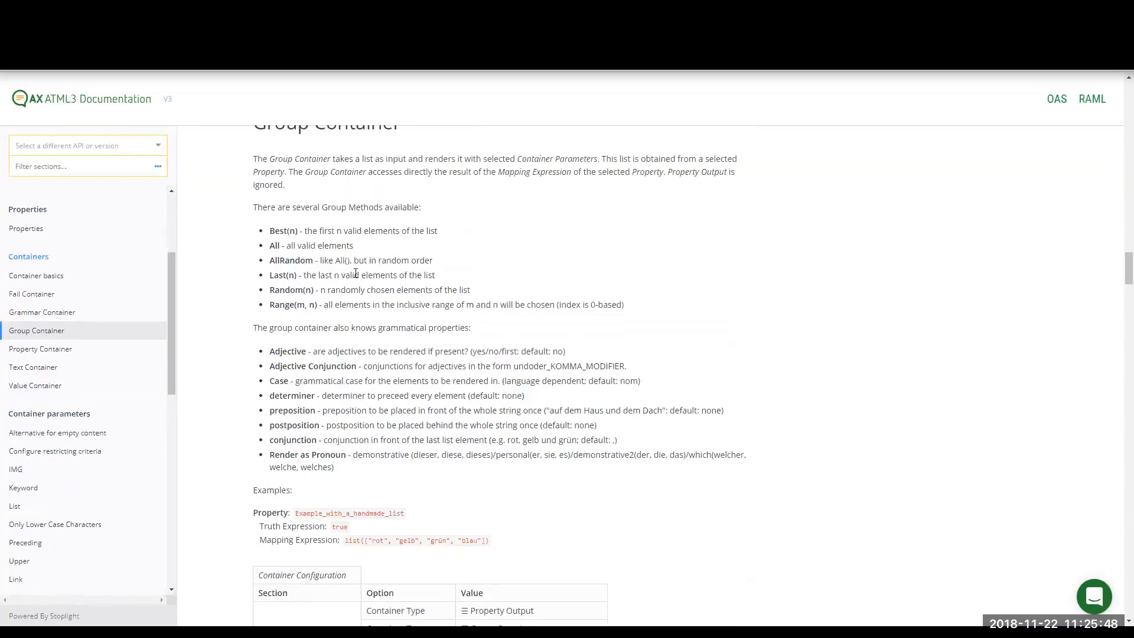
{"action": "scroll", "coordinate": [363, 324], "scroll_direction": "down", "scroll_amount": 1}
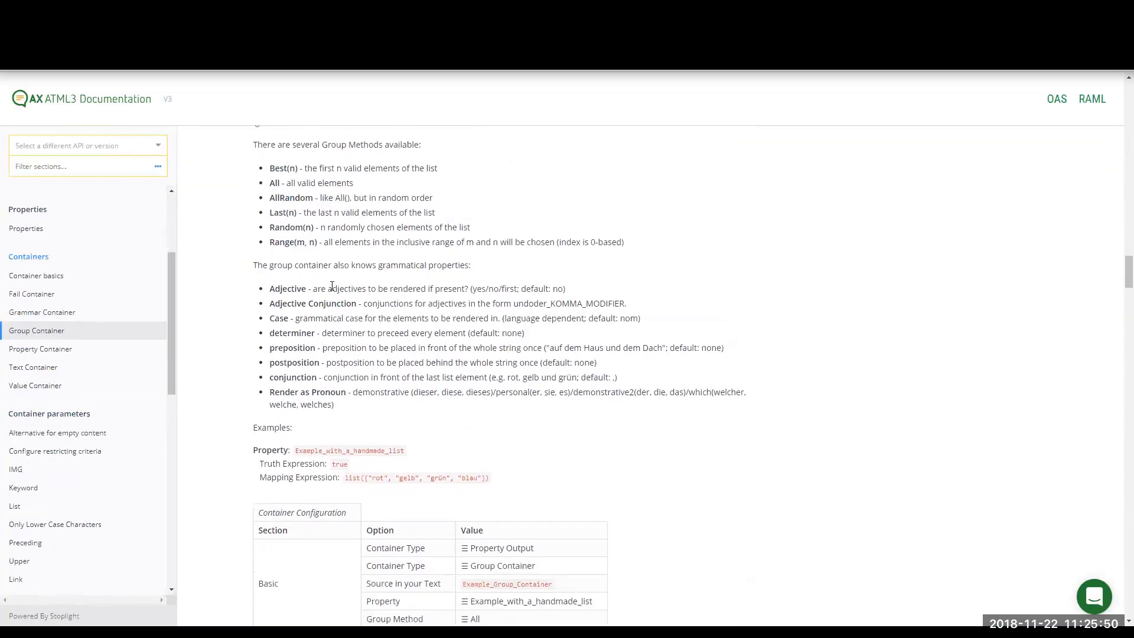
{"action": "scroll", "coordinate": [327, 437], "scroll_direction": "down", "scroll_amount": 5}
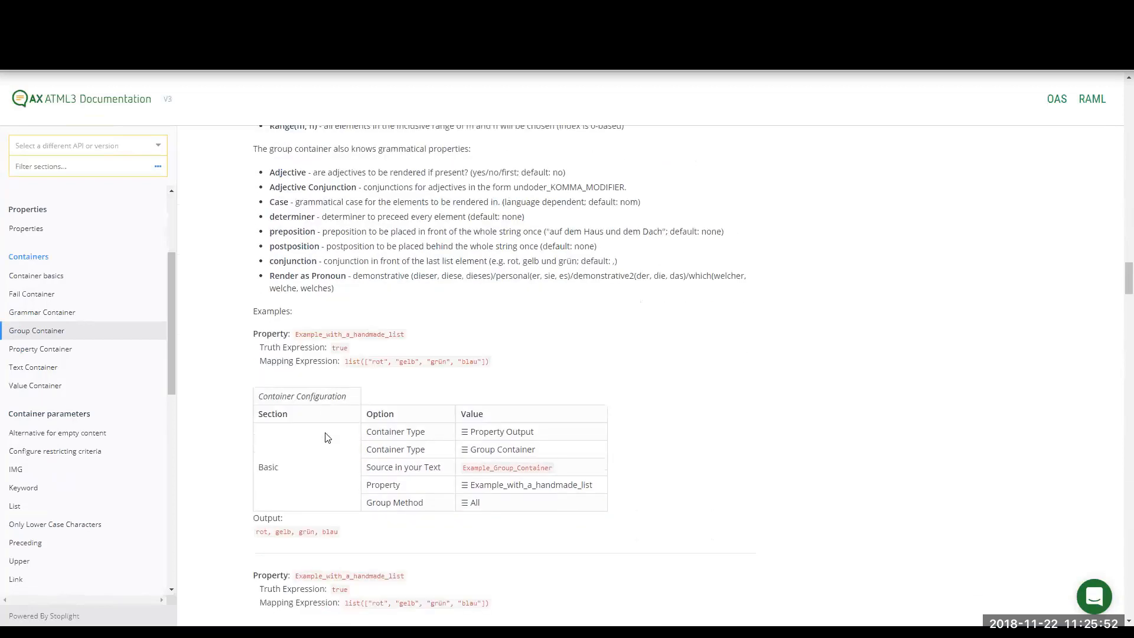
{"action": "scroll", "coordinate": [326, 439], "scroll_direction": "down", "scroll_amount": 8}
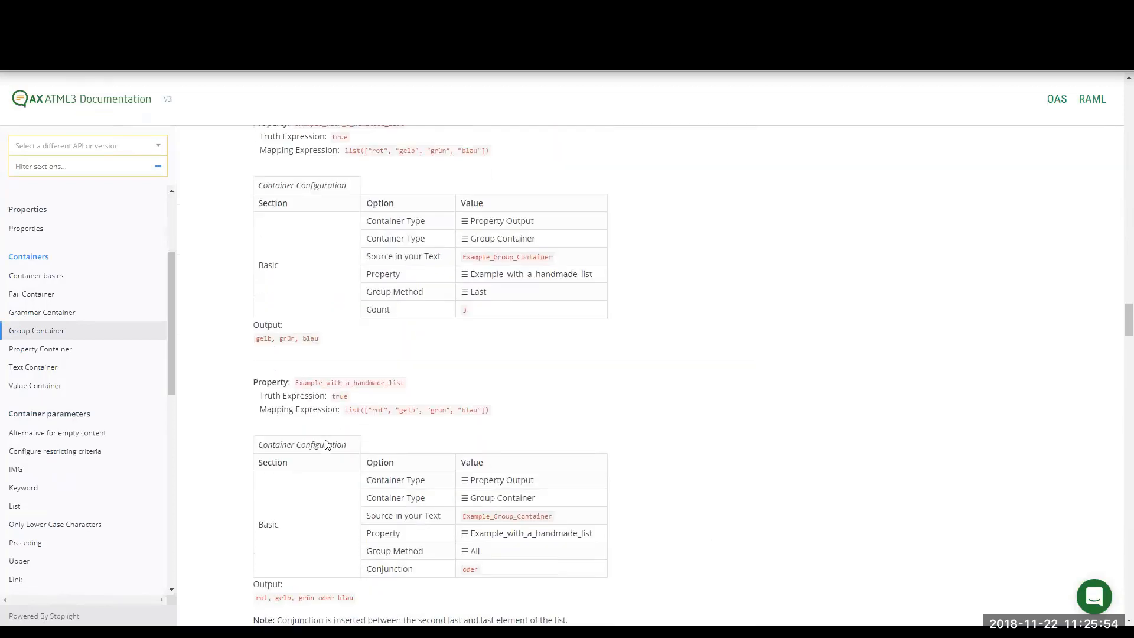
{"action": "scroll", "coordinate": [326, 441], "scroll_direction": "down", "scroll_amount": 10}
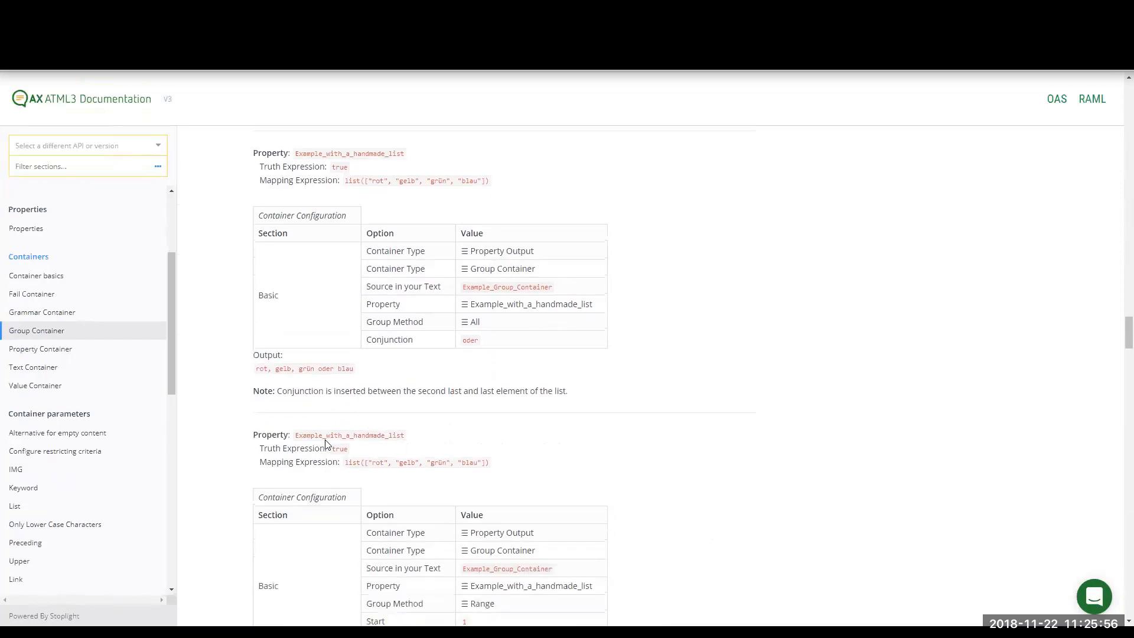
{"action": "scroll", "coordinate": [326, 440], "scroll_direction": "up", "scroll_amount": 15}
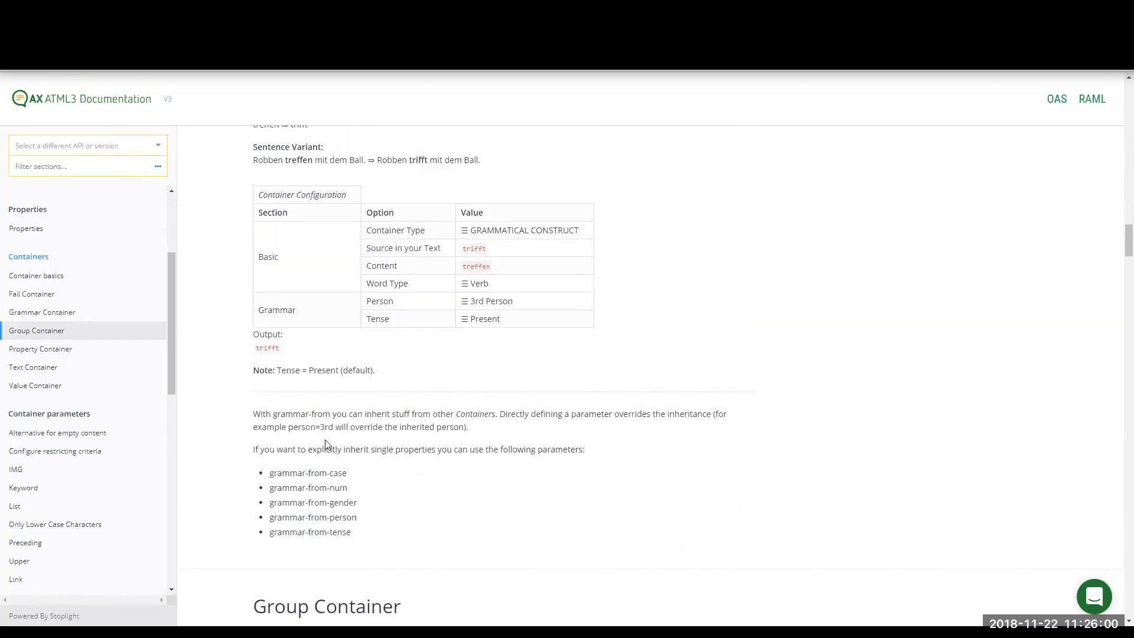
Return to the AX Help Center and open the ATML3 Expression Language Documentation from its Documentation section
{"action": "left_click", "coordinate": [307, 12]}
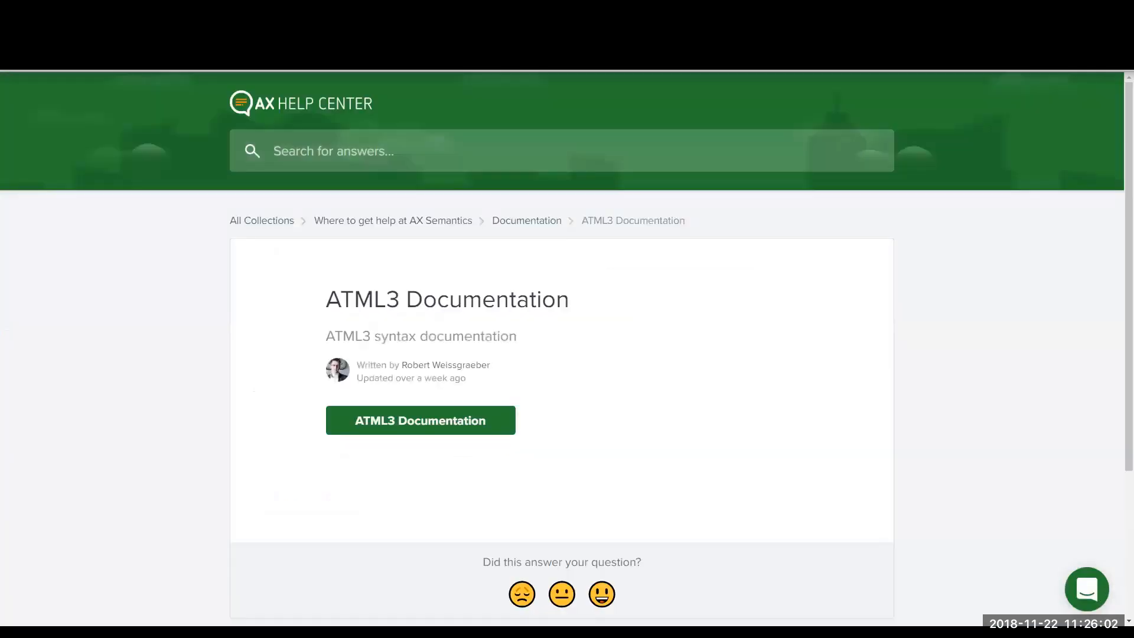
{"action": "left_click", "coordinate": [527, 223]}
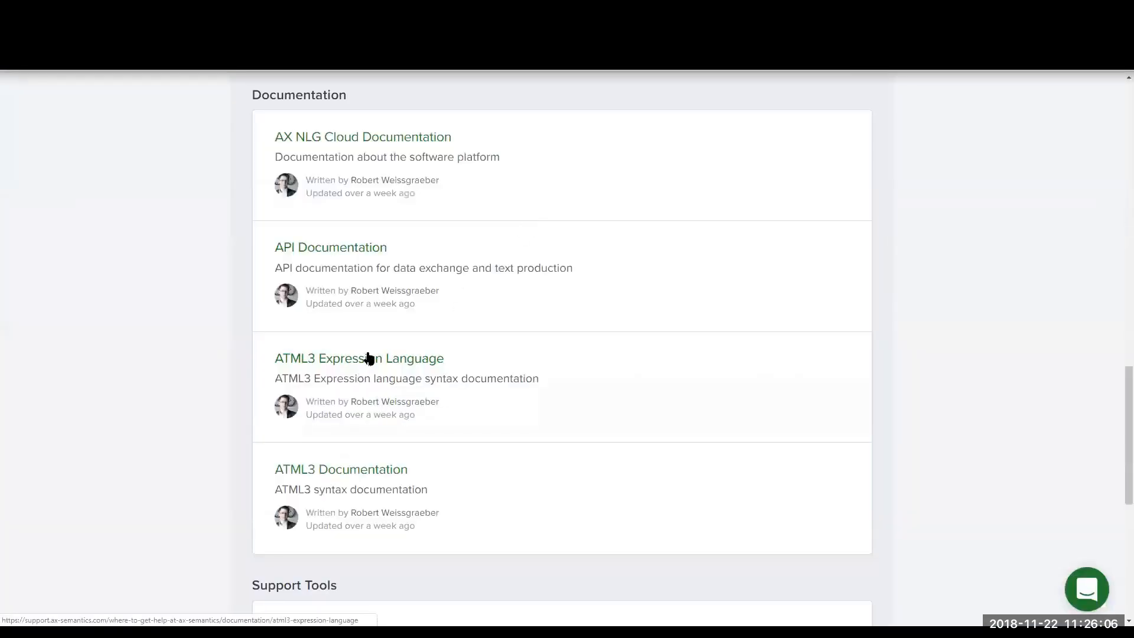
{"action": "left_click", "coordinate": [367, 356]}
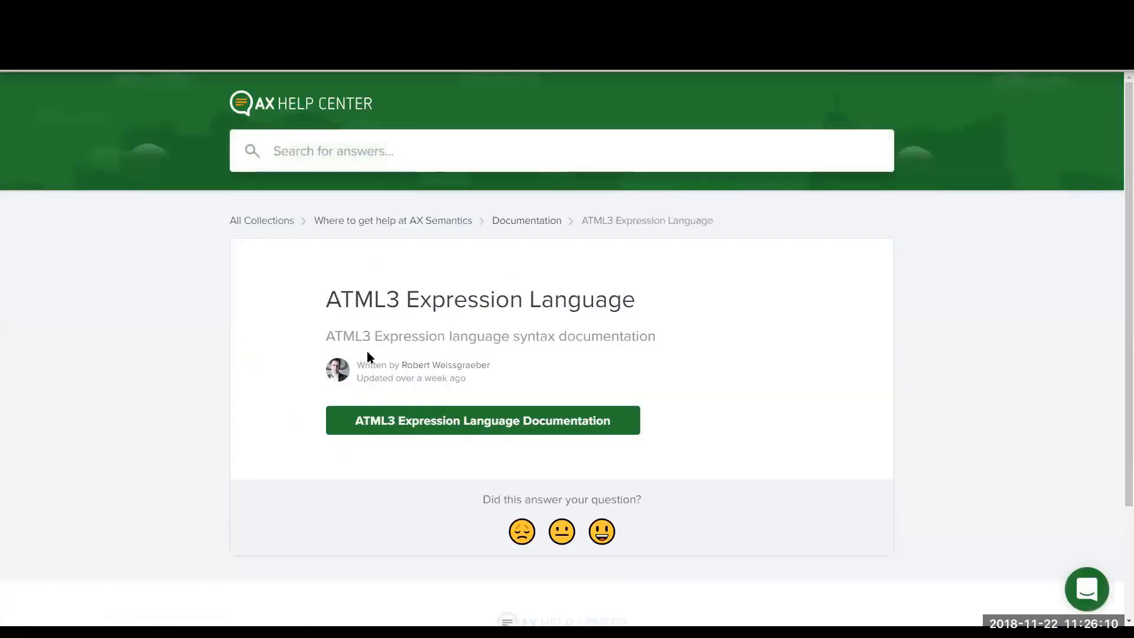
{"action": "left_click", "coordinate": [510, 426]}
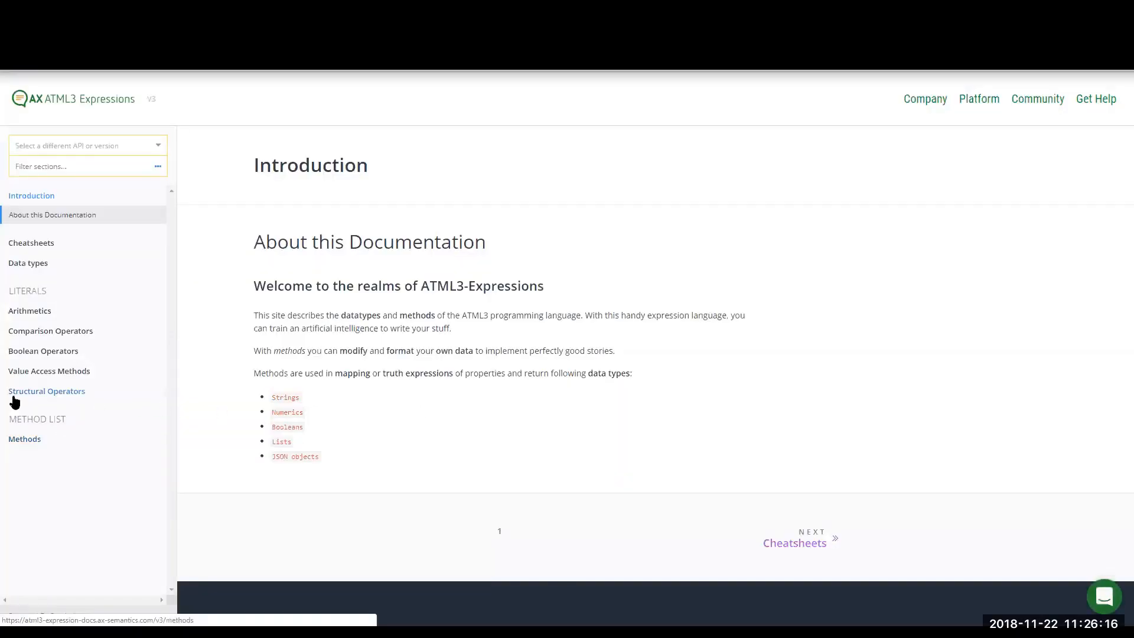
Look up the sort(list[, fieldname/lambda_expression]) method in the Methods section and review the other methods in the list
{"action": "left_click", "coordinate": [25, 440]}
{"action": "scroll", "coordinate": [26, 443], "scroll_direction": "down", "scroll_amount": 6}
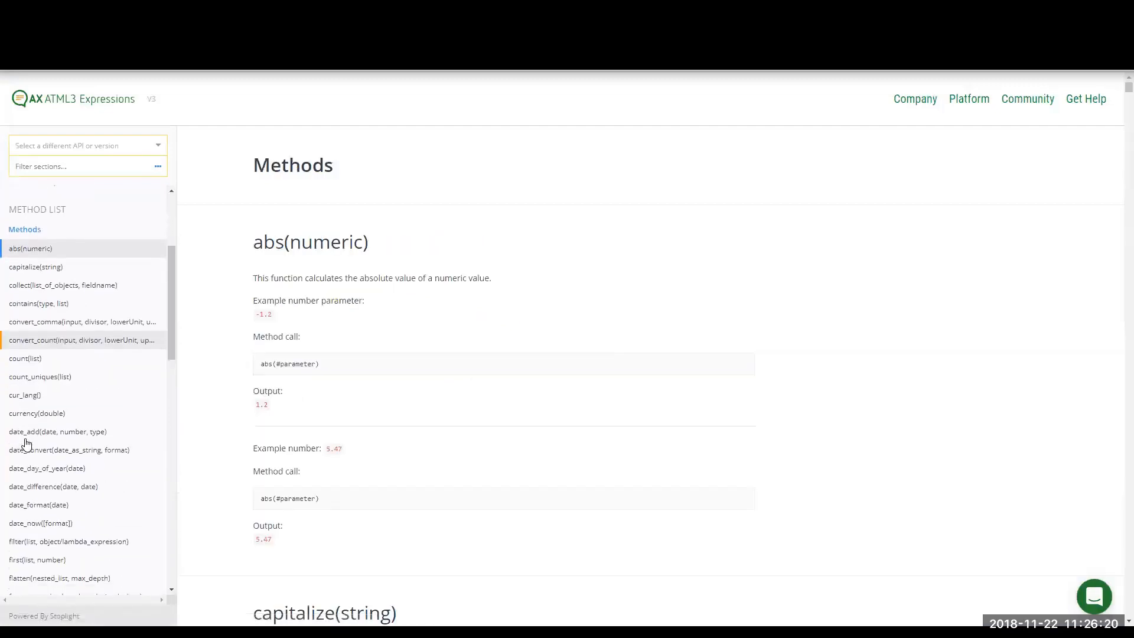
{"action": "scroll", "coordinate": [26, 442], "scroll_direction": "down", "scroll_amount": 8}
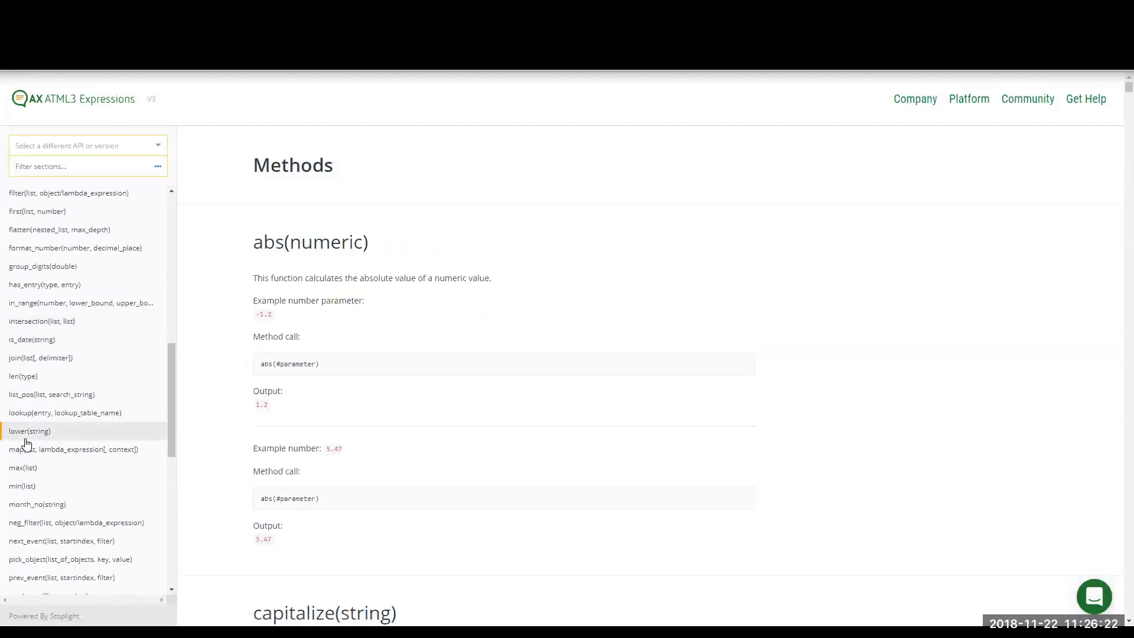
{"action": "scroll", "coordinate": [25, 442], "scroll_direction": "down", "scroll_amount": 2}
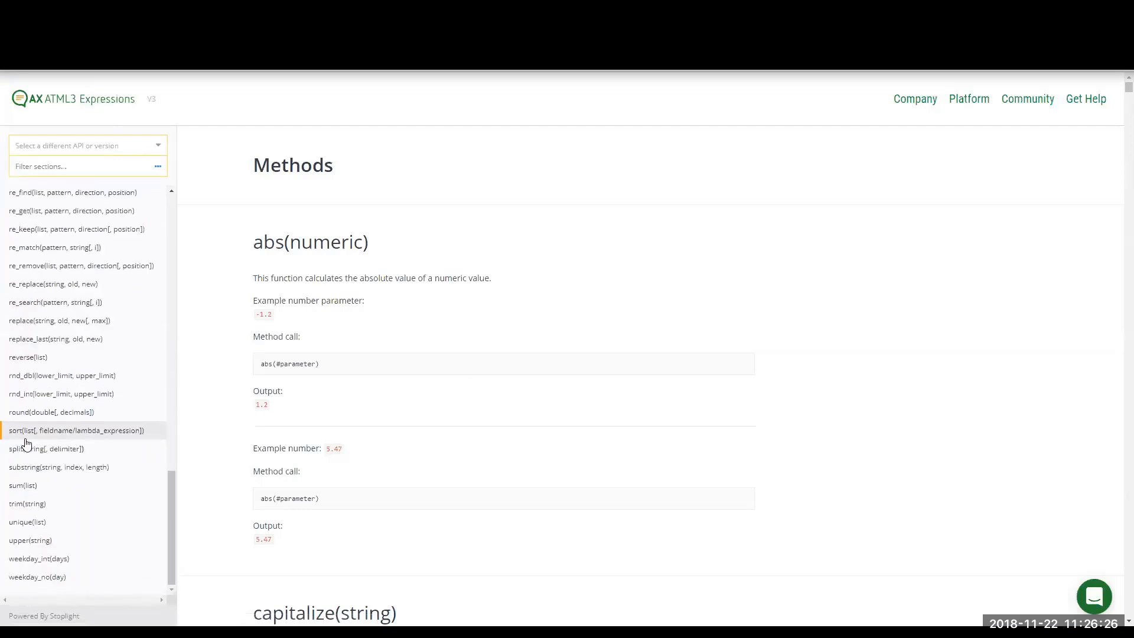
{"action": "left_click", "coordinate": [59, 436]}
{"action": "scroll", "coordinate": [80, 325], "scroll_direction": "up", "scroll_amount": 3}
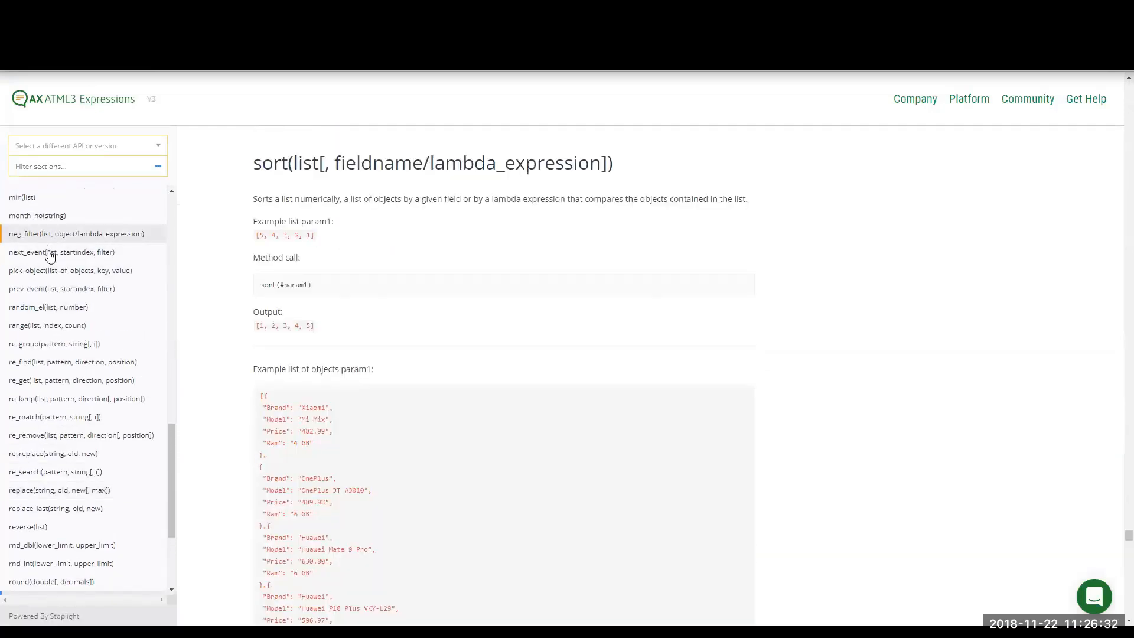
{"action": "scroll", "coordinate": [52, 260], "scroll_direction": "up", "scroll_amount": 5}
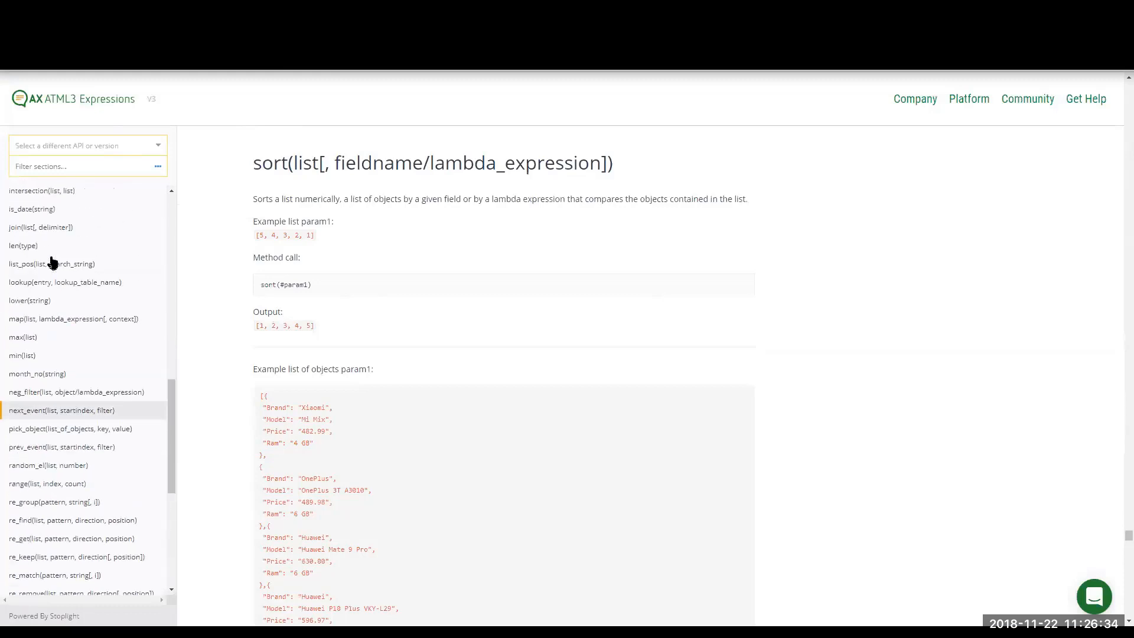
{"action": "scroll", "coordinate": [52, 259], "scroll_direction": "up", "scroll_amount": 3}
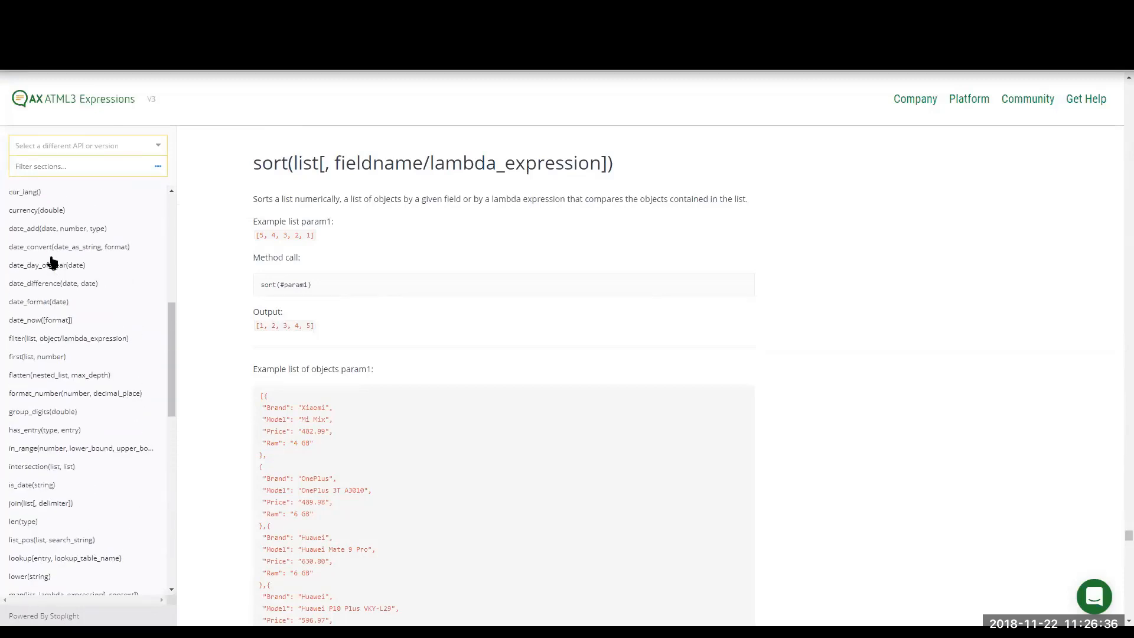
{"action": "scroll", "coordinate": [52, 260], "scroll_direction": "up", "scroll_amount": 5}
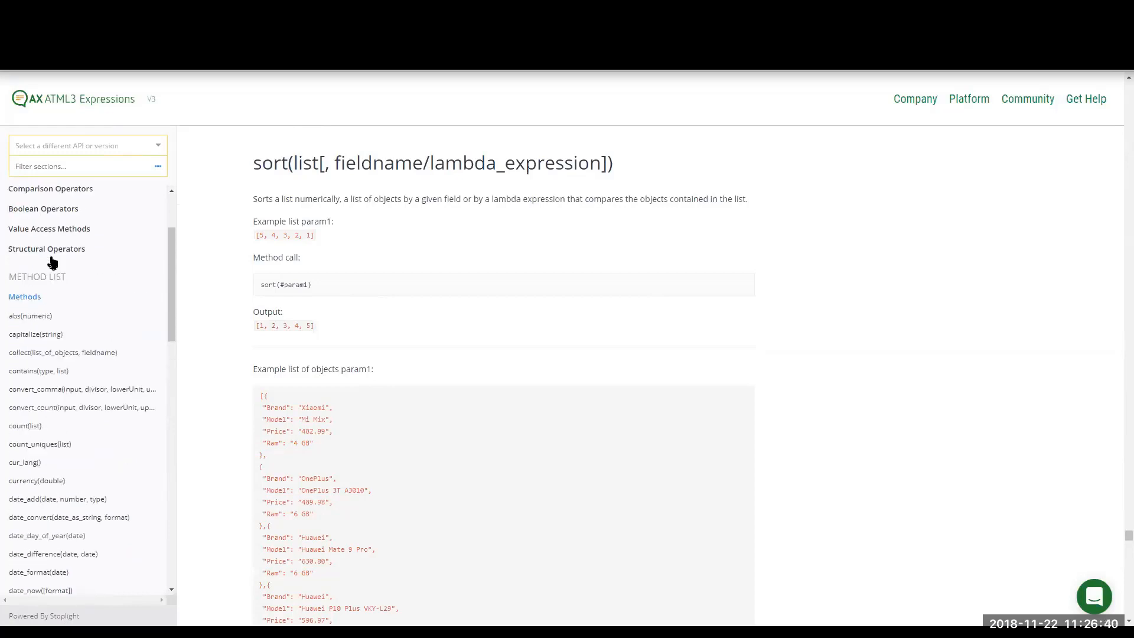
{"action": "scroll", "coordinate": [52, 259], "scroll_direction": "down", "scroll_amount": 1}
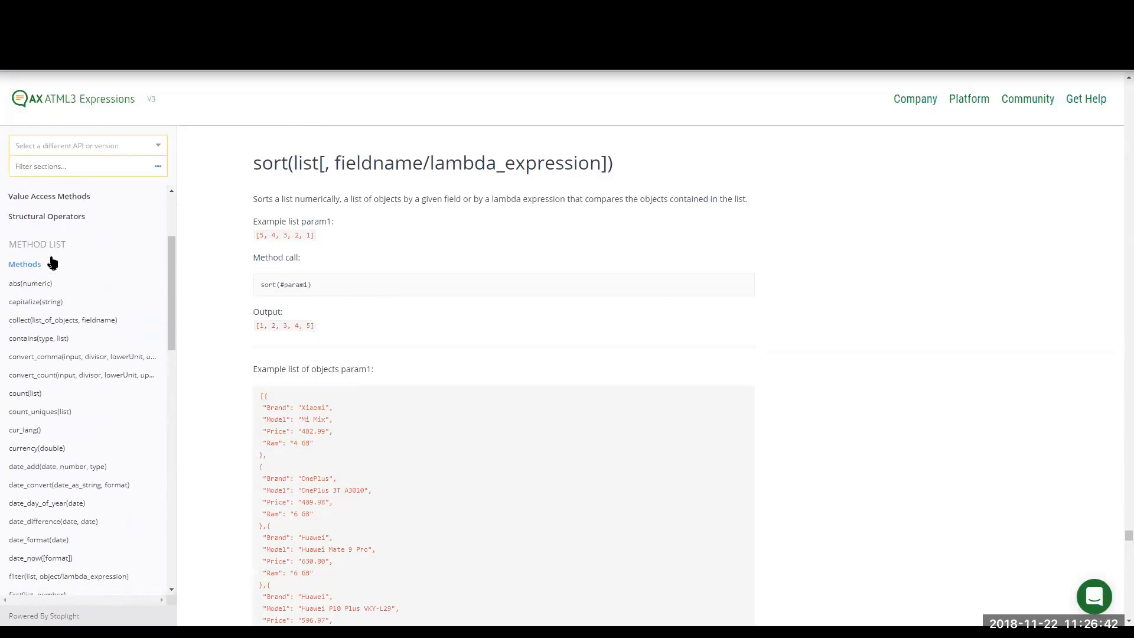